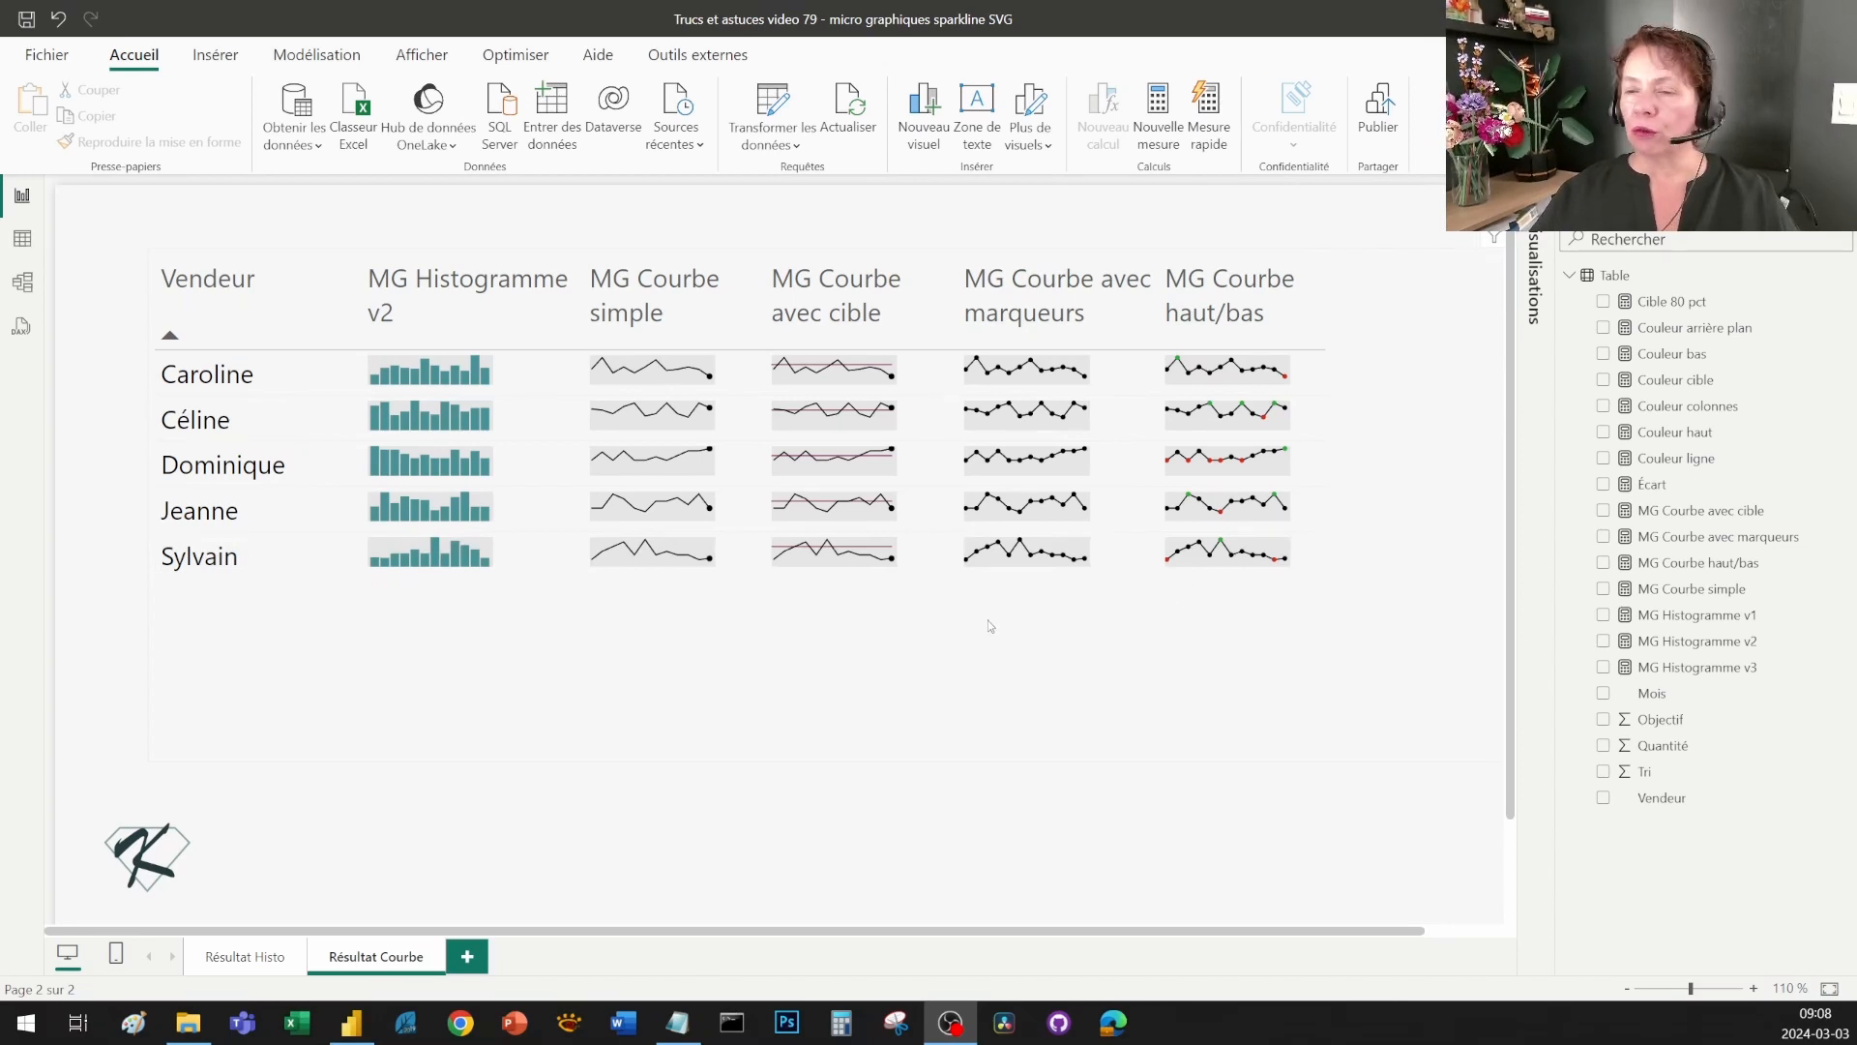
- Open the MG Histogramme v2 measure and review its date variables, monthly value formulas and return expression
scroll(989, 624, down, 1)
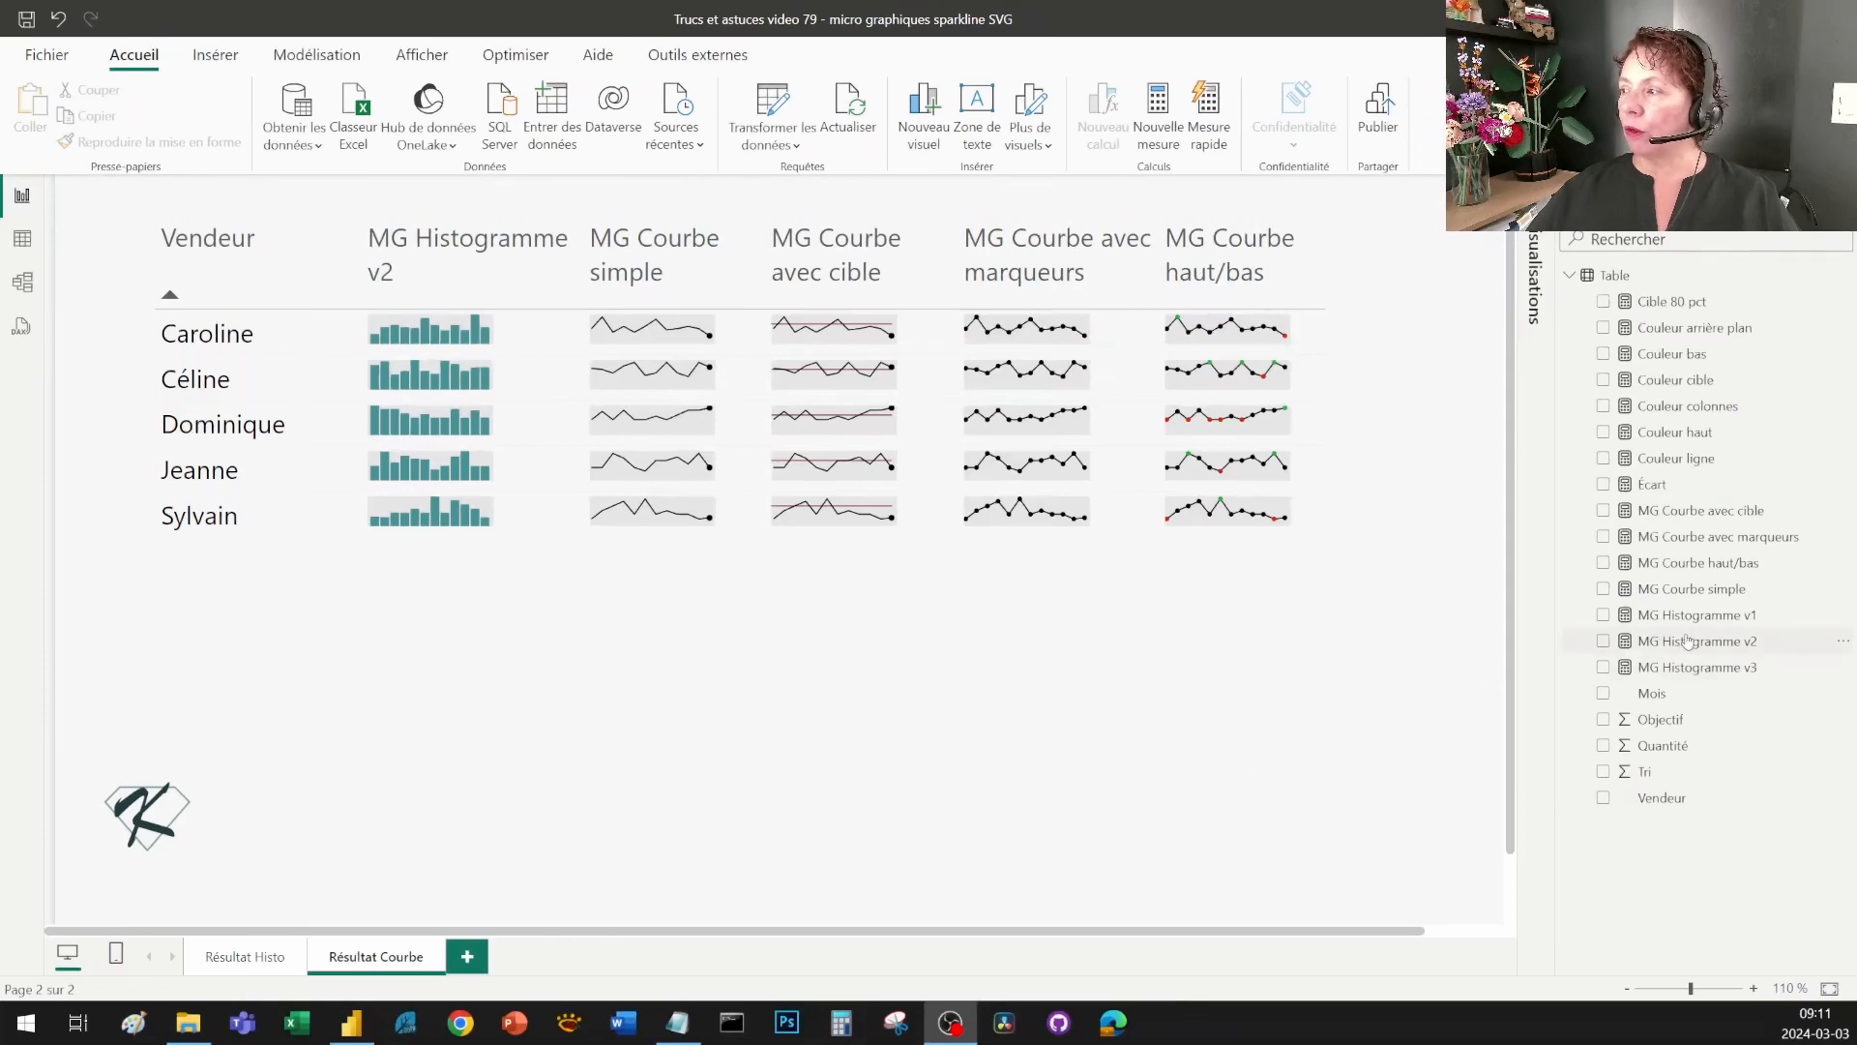
click(1688, 641)
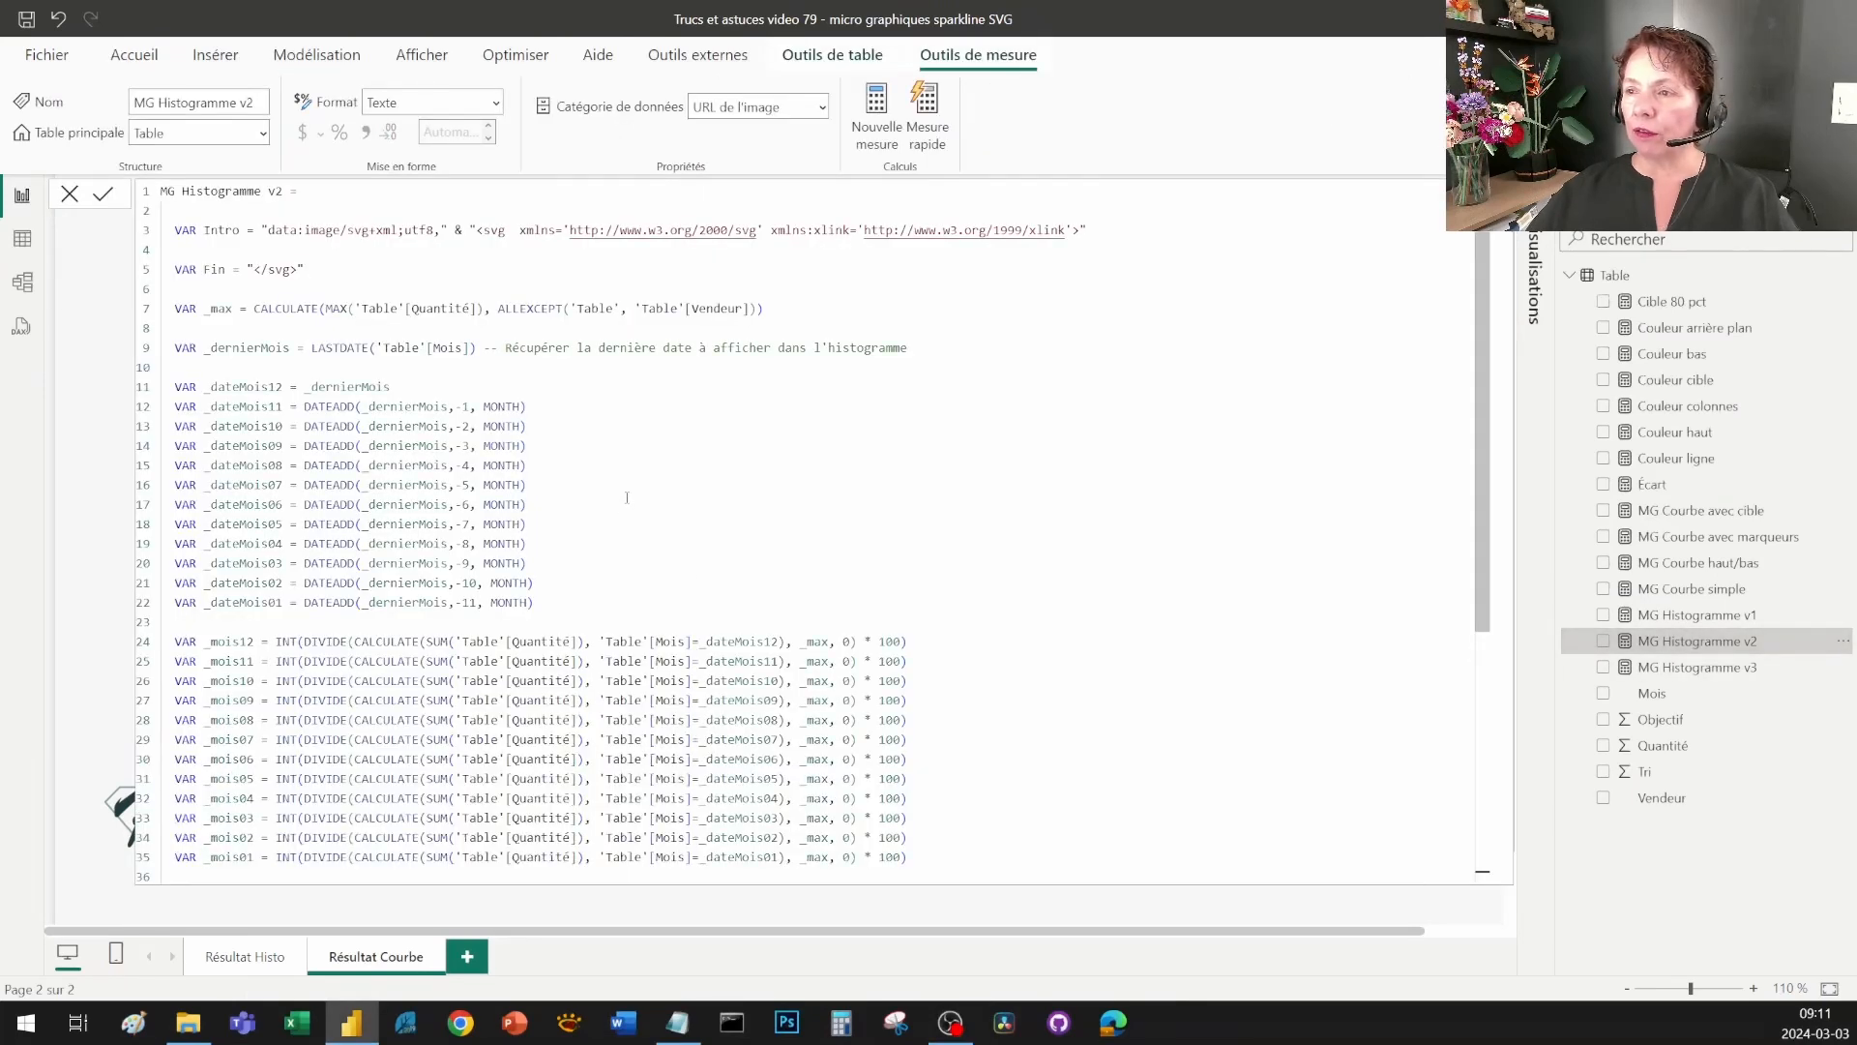
drag(176, 385, 535, 603)
scroll(661, 558, down, 3)
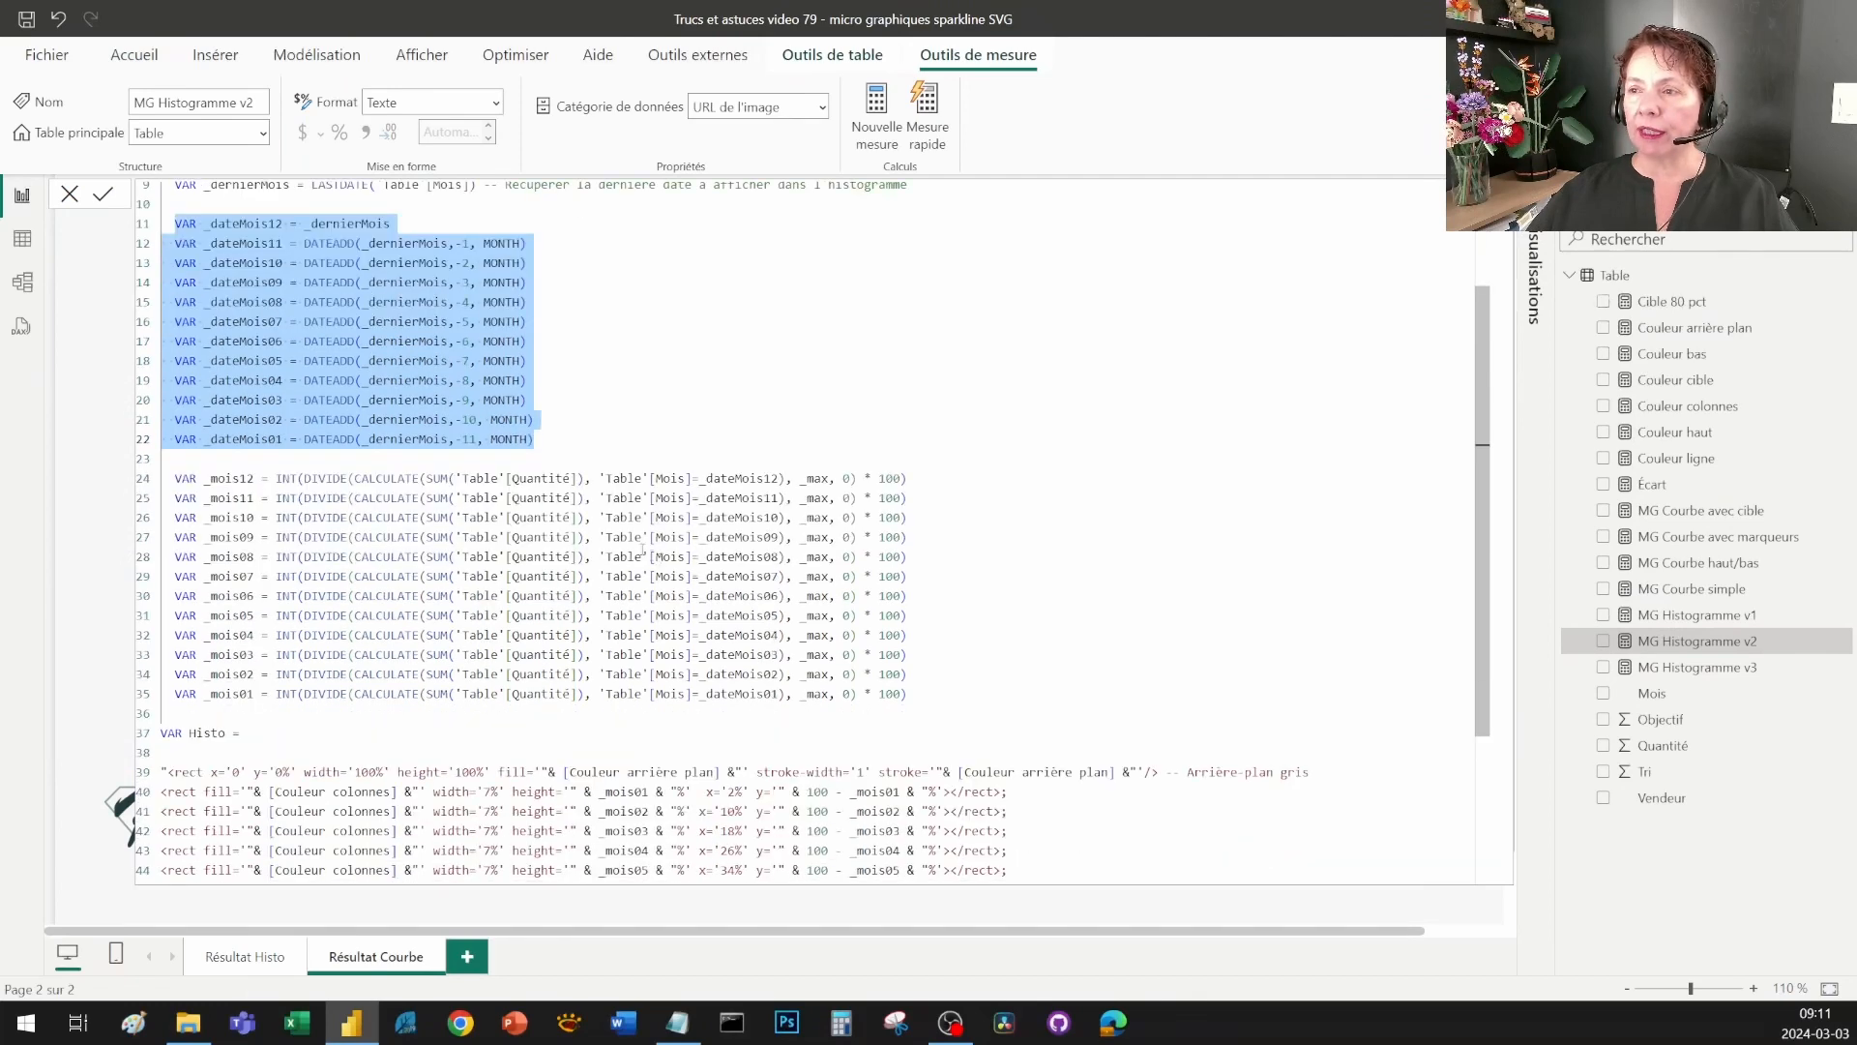
drag(168, 478, 161, 714)
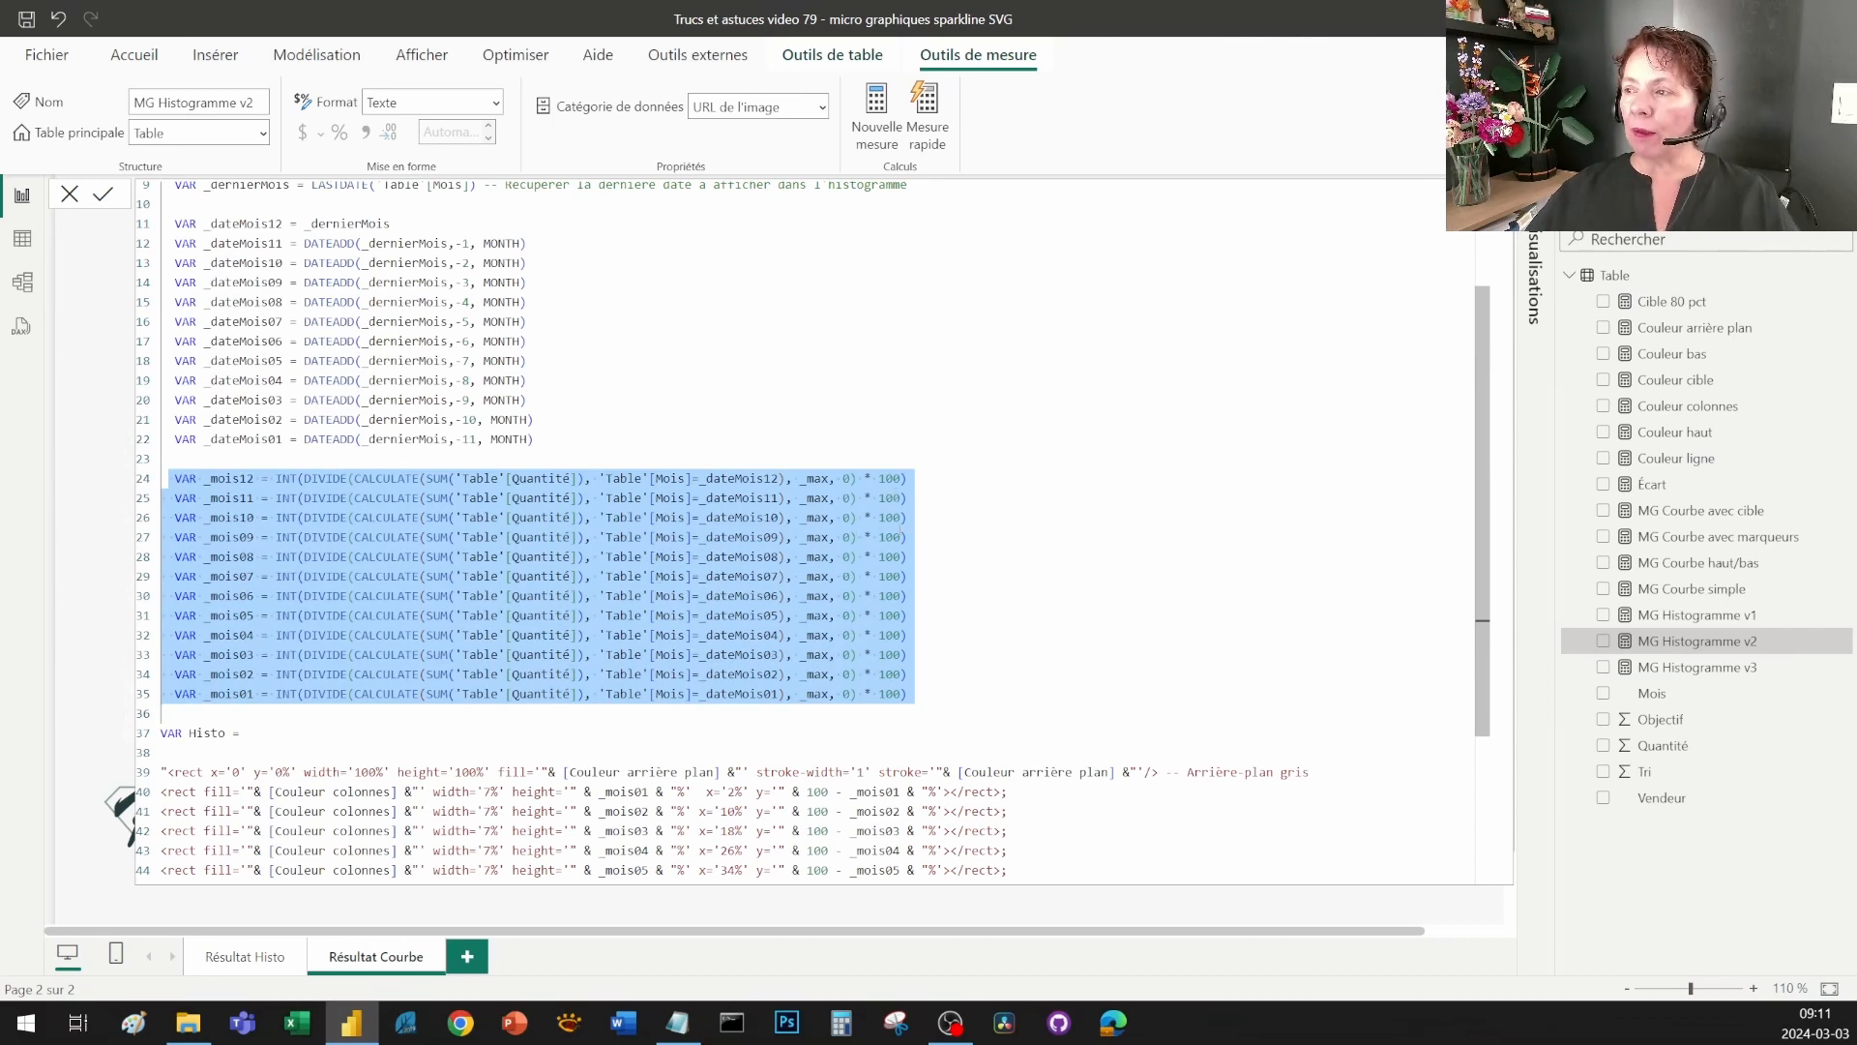
scroll(121, 812, down, 4)
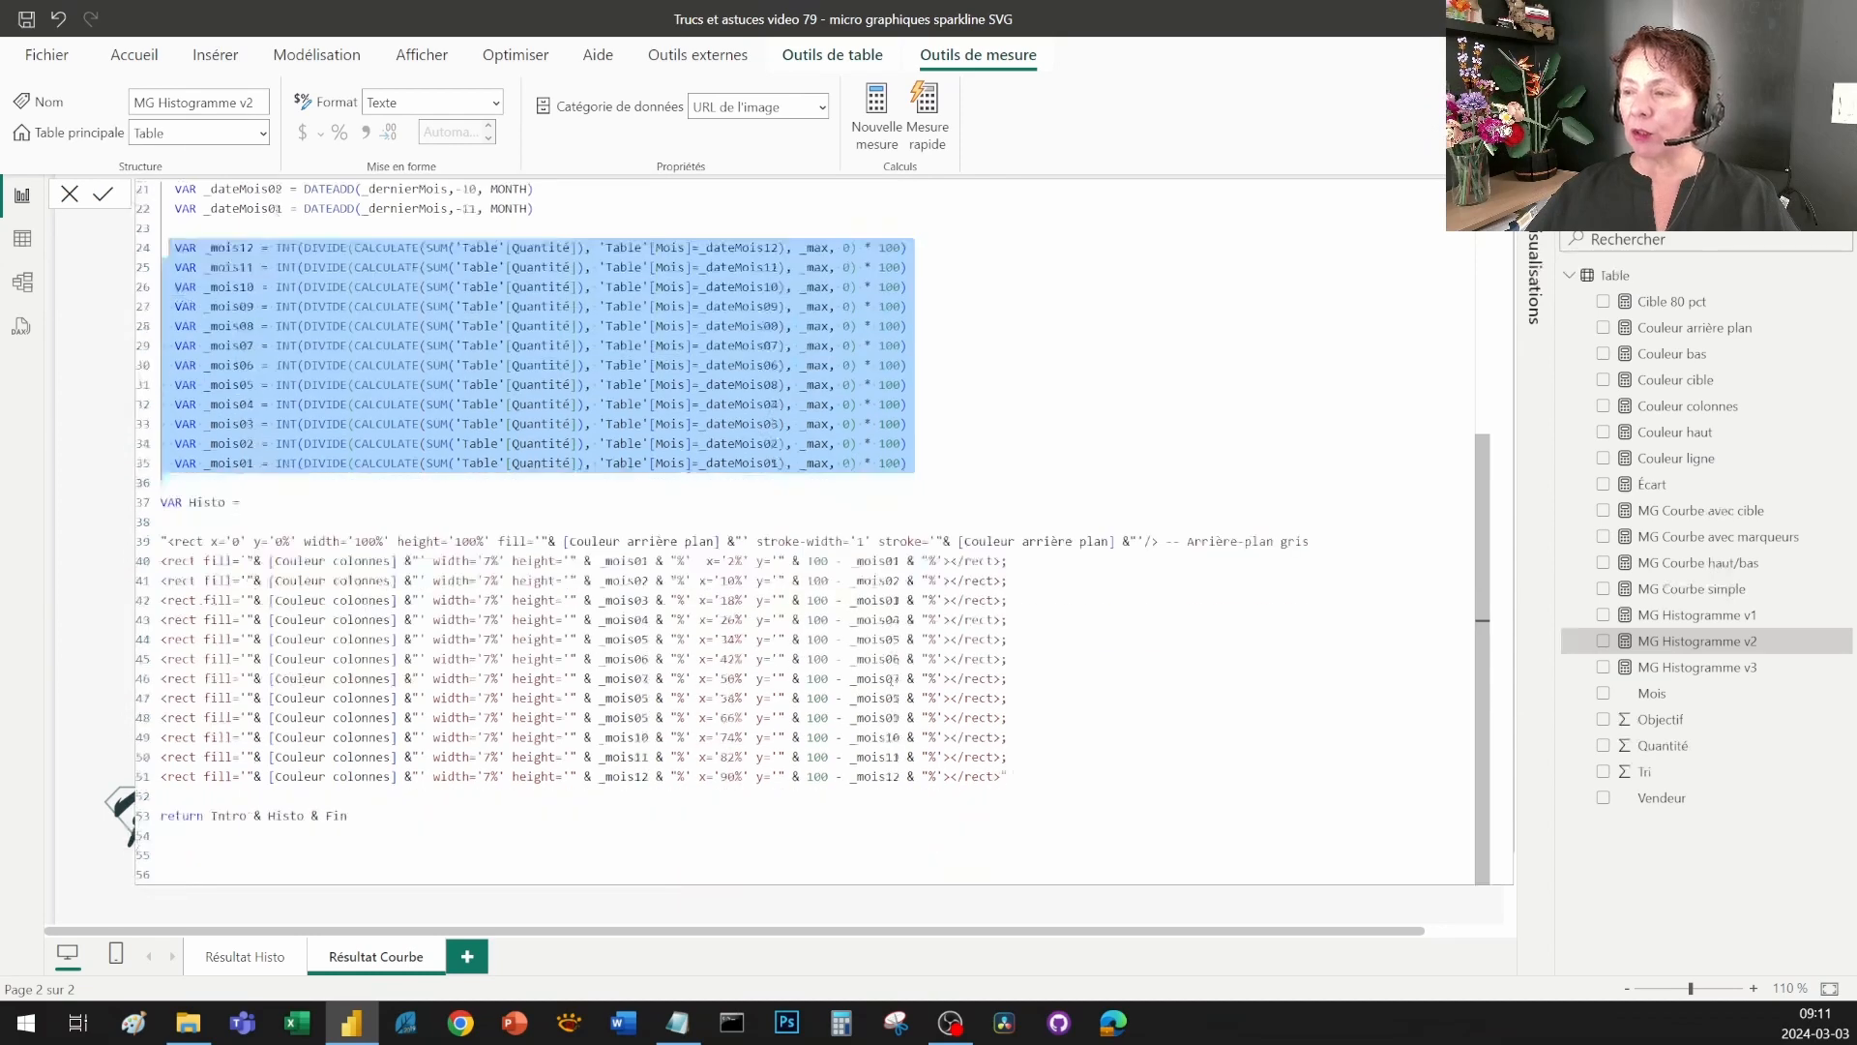
click(530, 816)
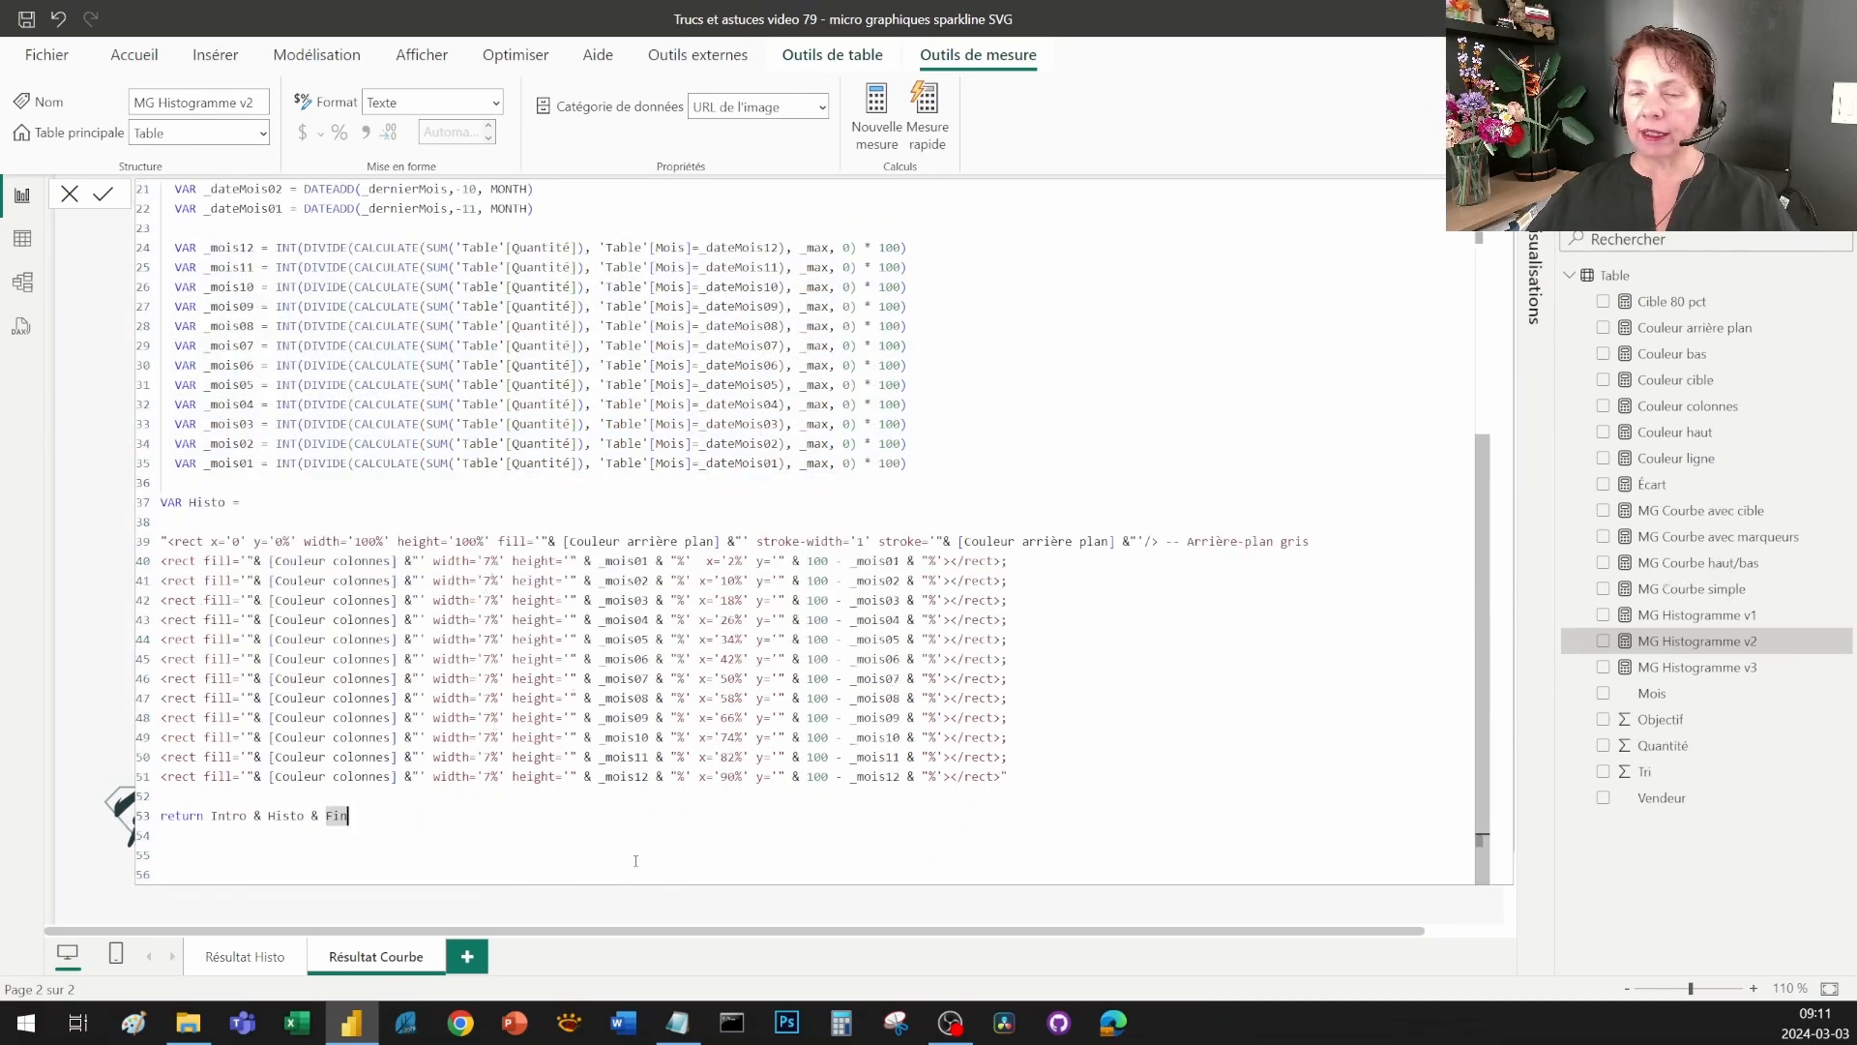
- Open the MG Courbe simple measure and examine its date variables and the scaling formulas of _mois12 to _mois01
click(1703, 590)
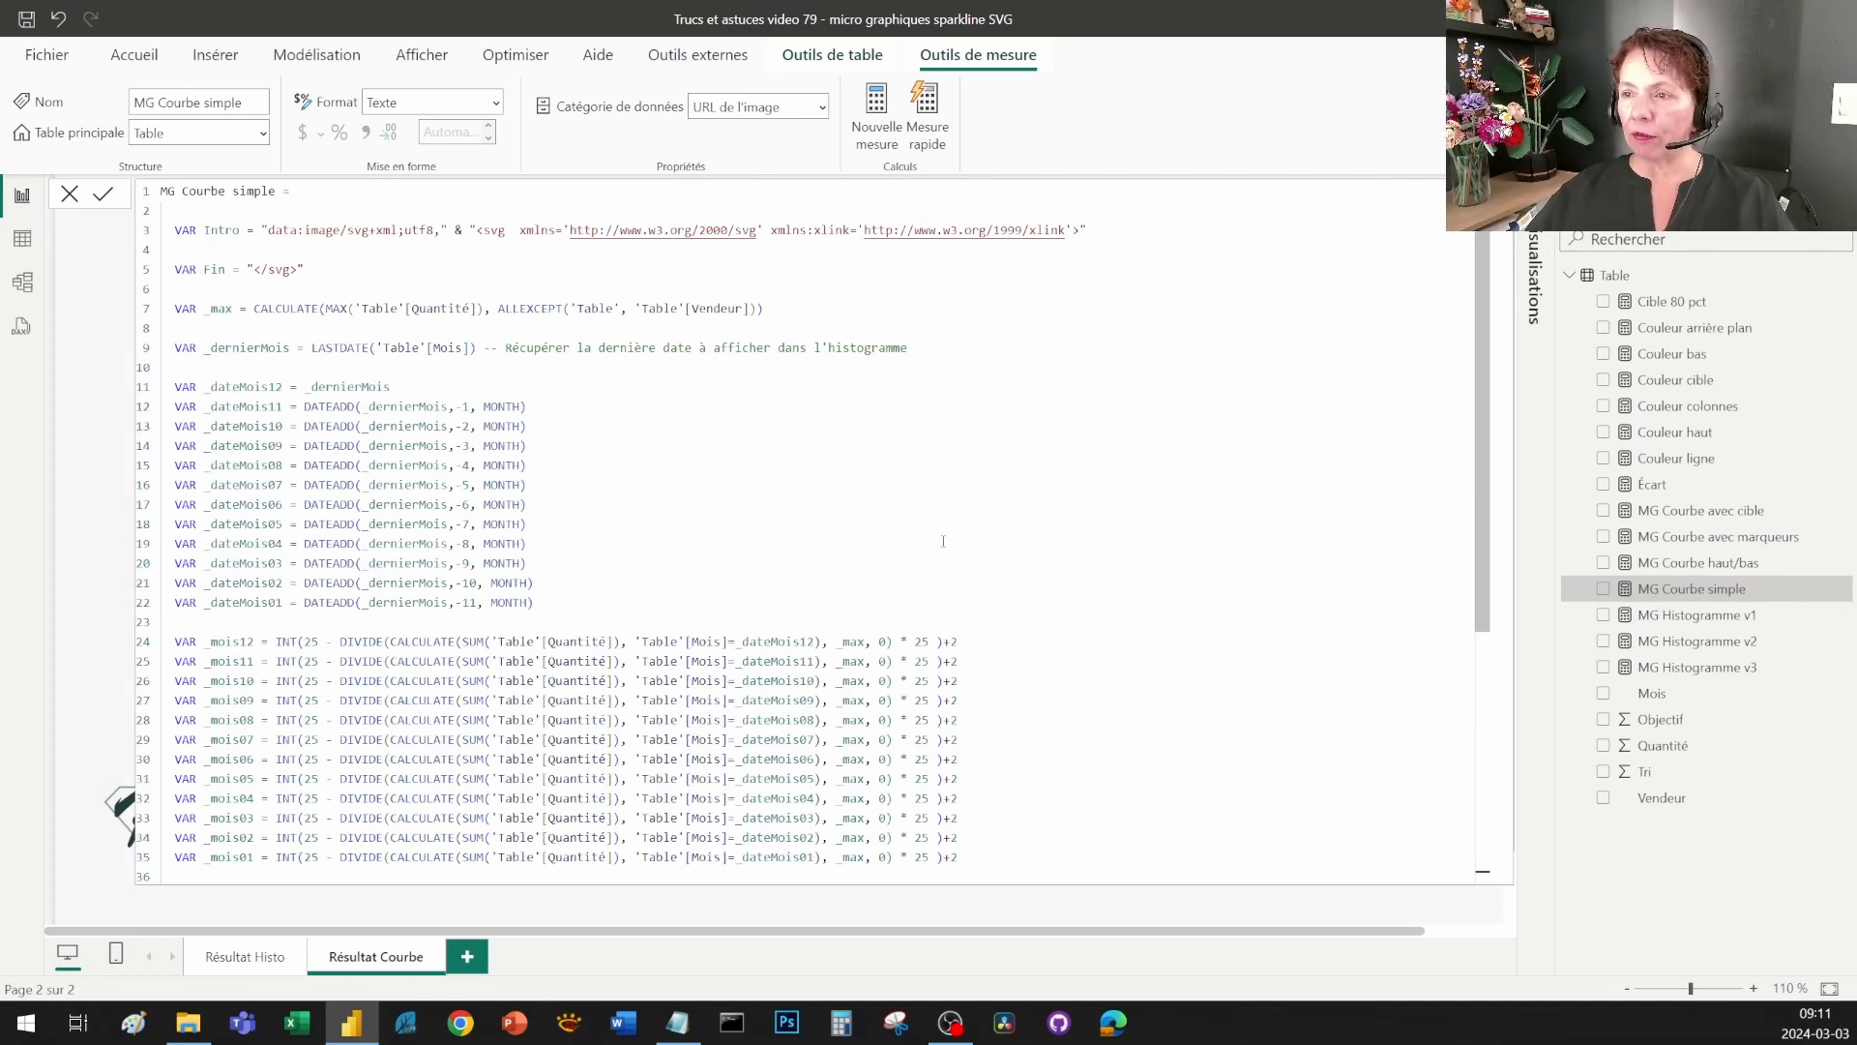
drag(534, 602, 174, 387)
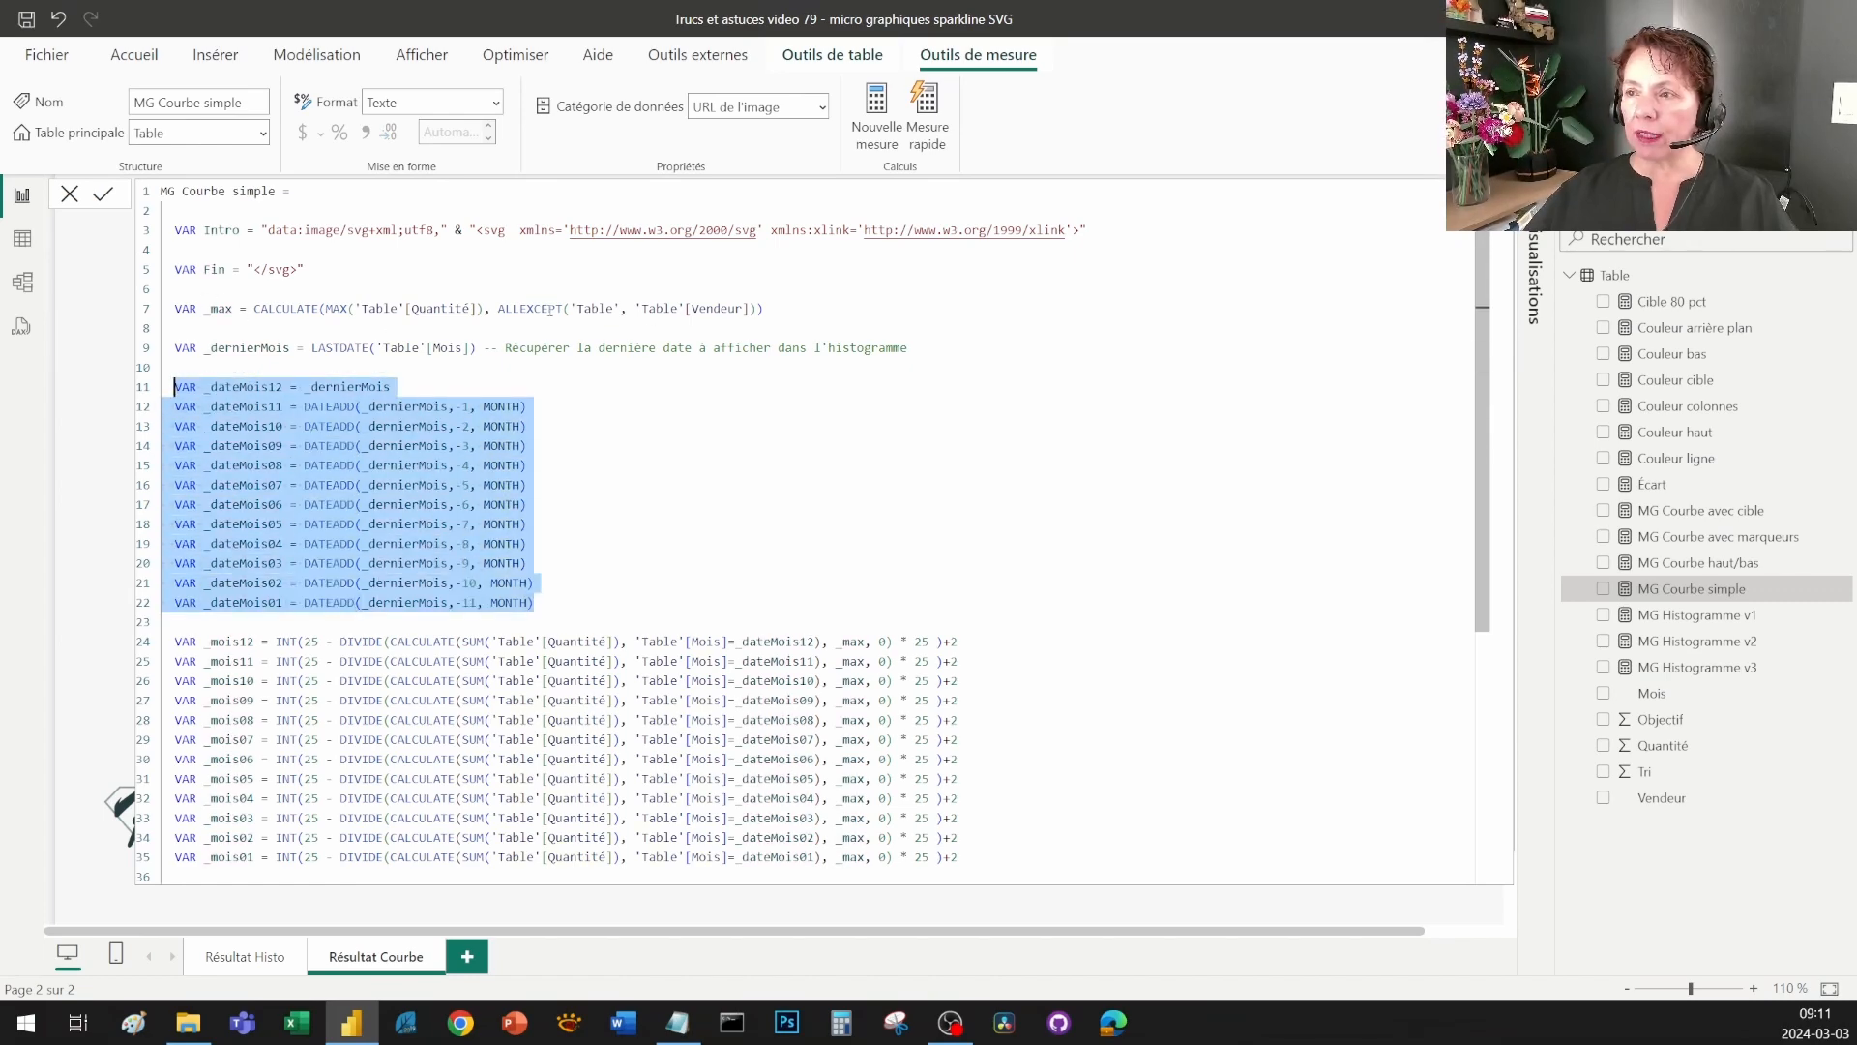
scroll(769, 437, down, 4)
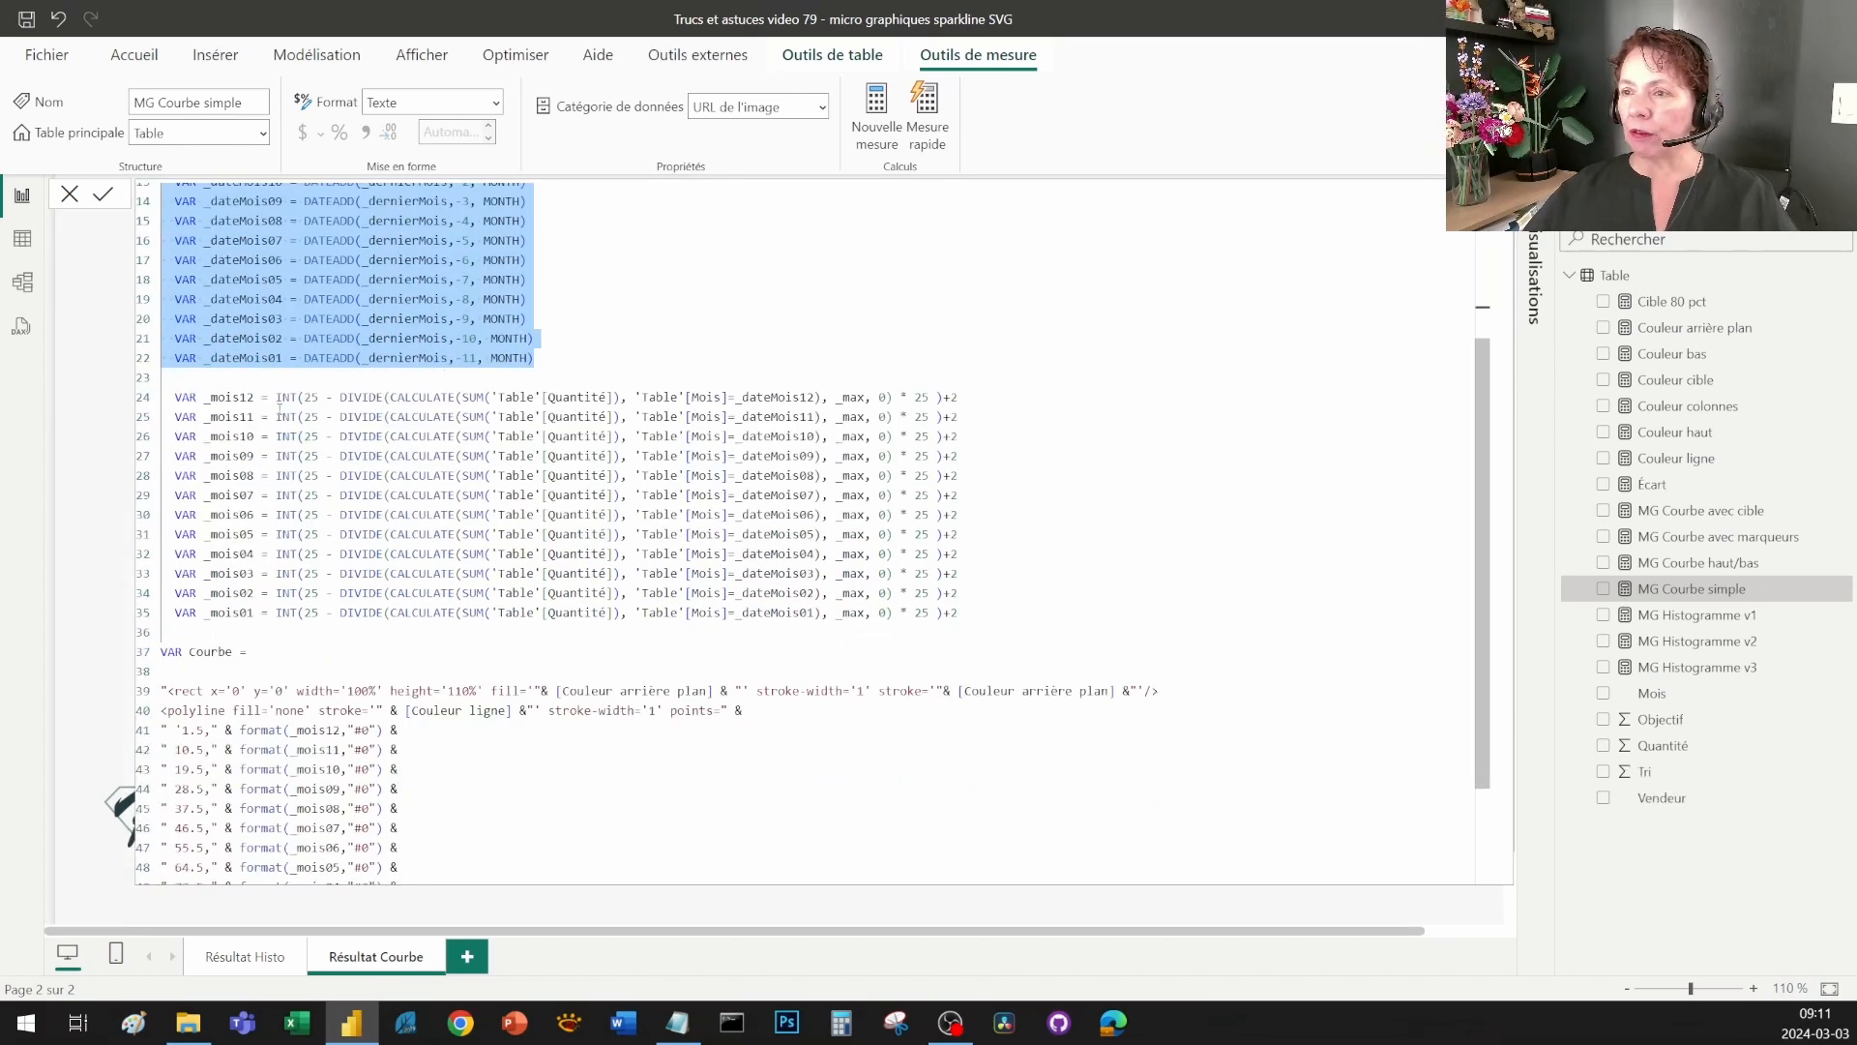
drag(275, 396, 961, 398)
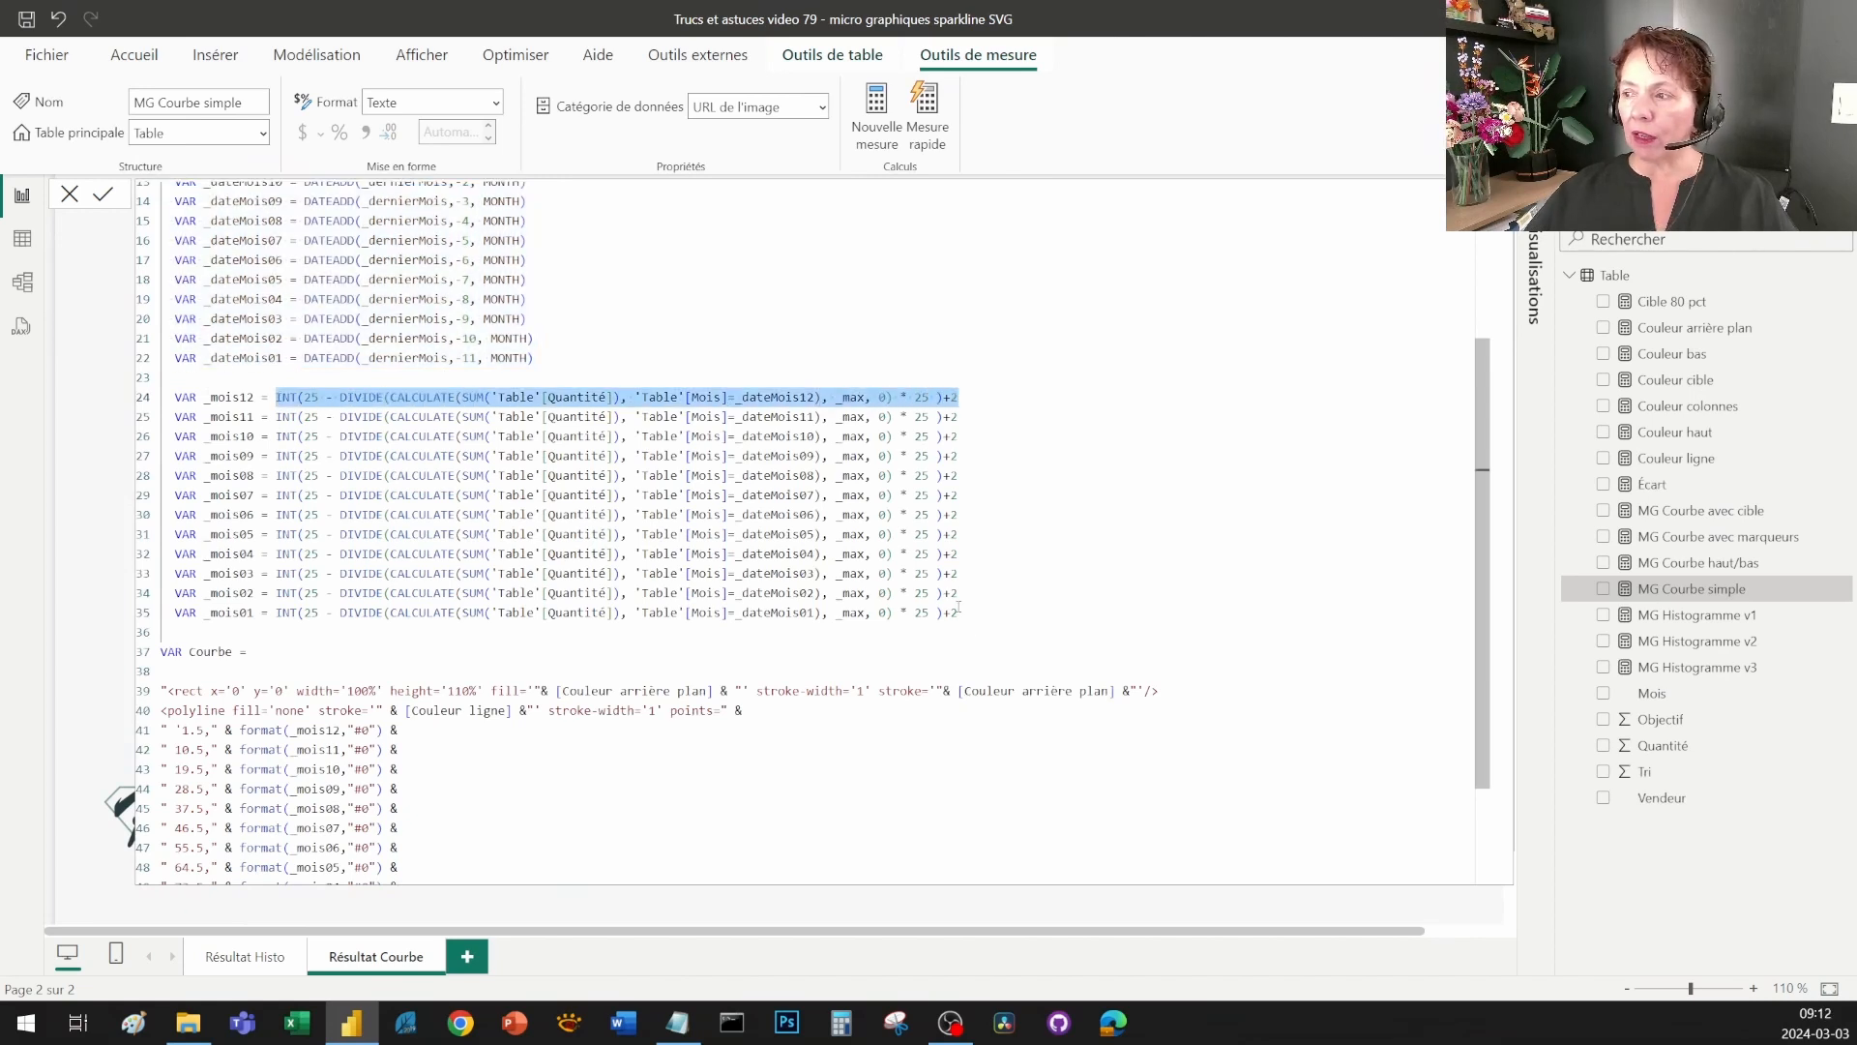
click(971, 613)
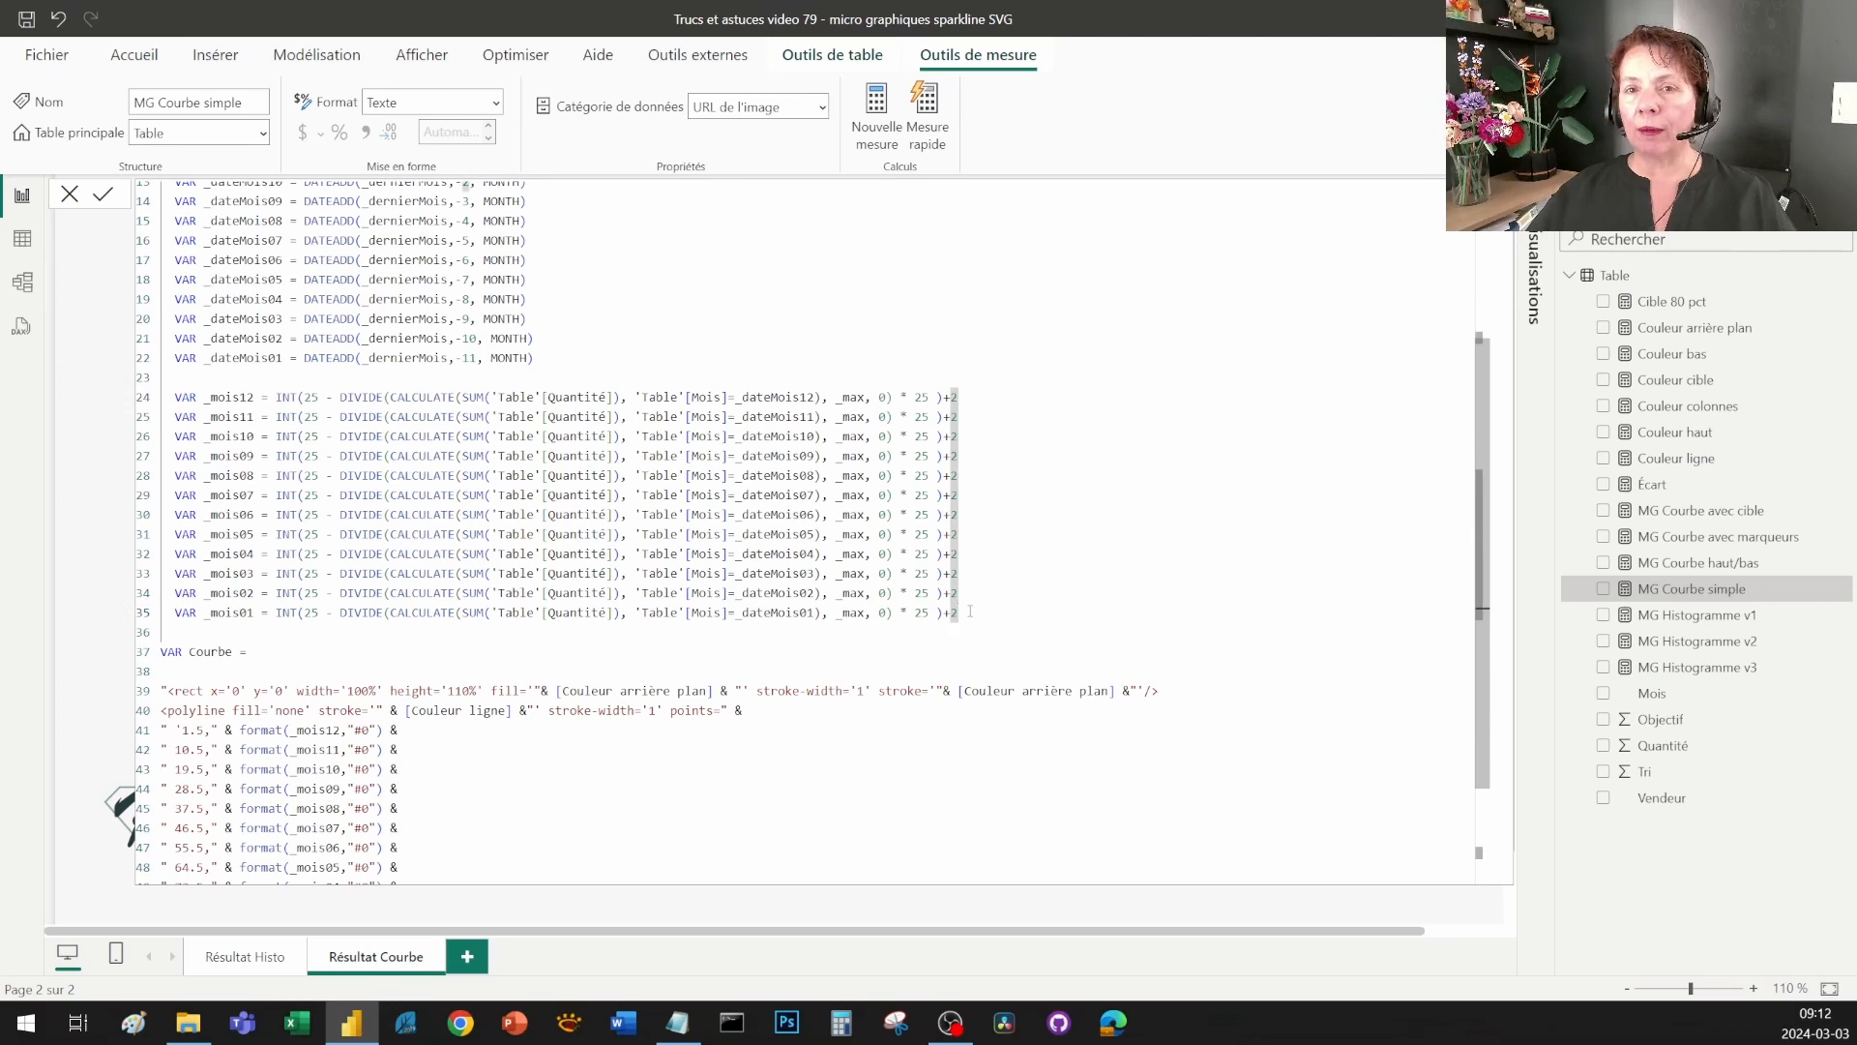
- Switch to the Notepad note and examine the example calculations for scaling to 100, scaling to 25 and subtracting from 25
click(679, 1028)
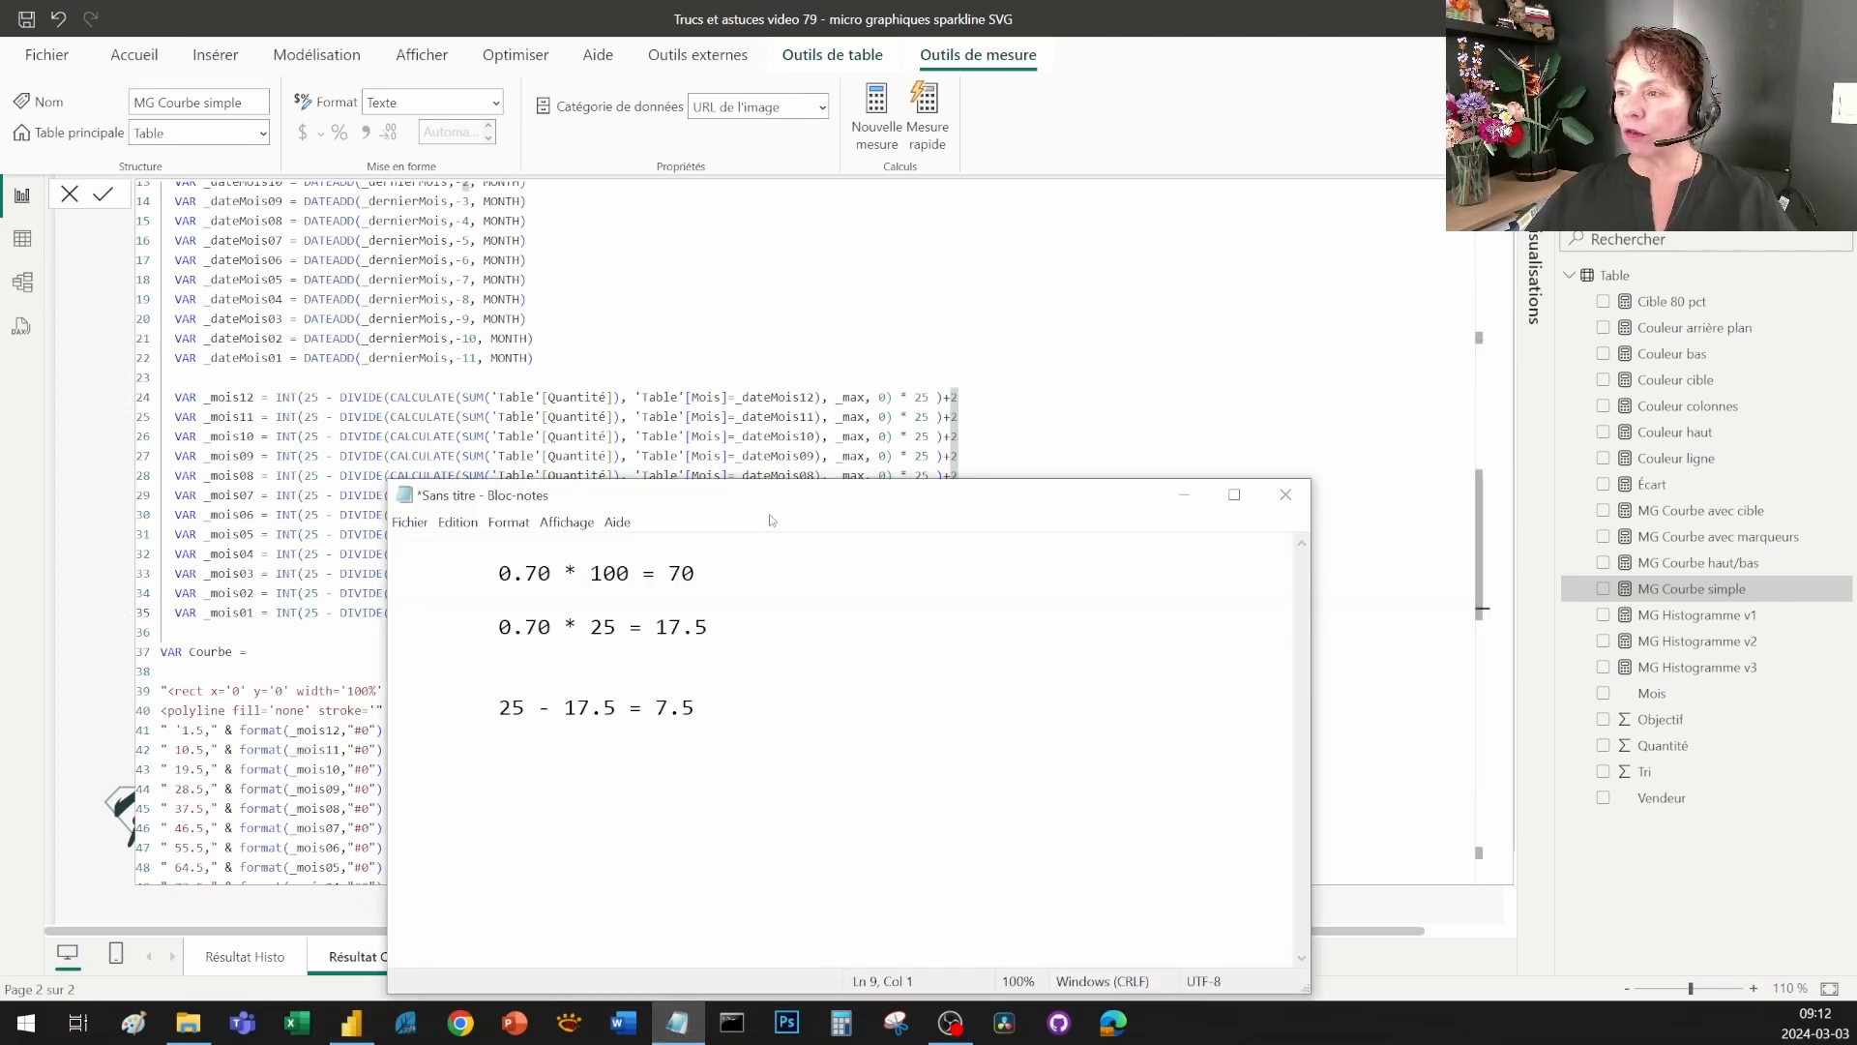
drag(769, 495, 745, 380)
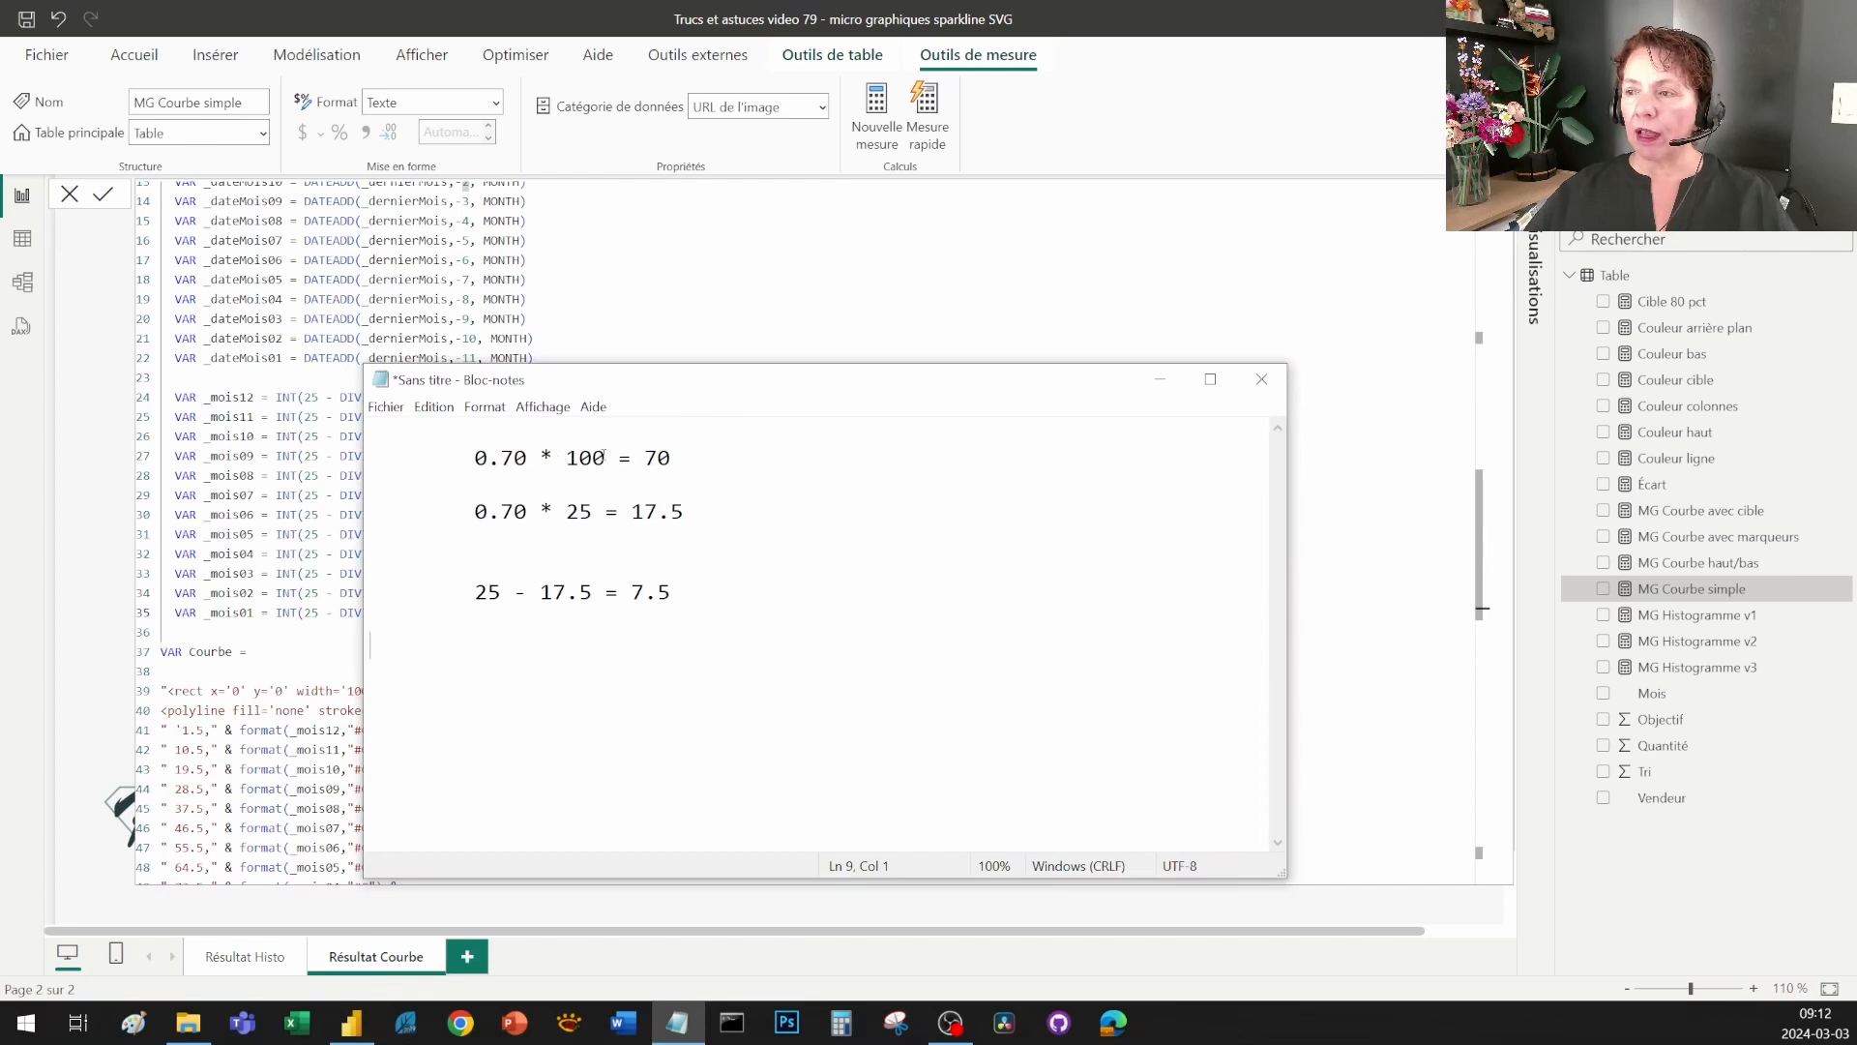
drag(657, 459, 671, 460)
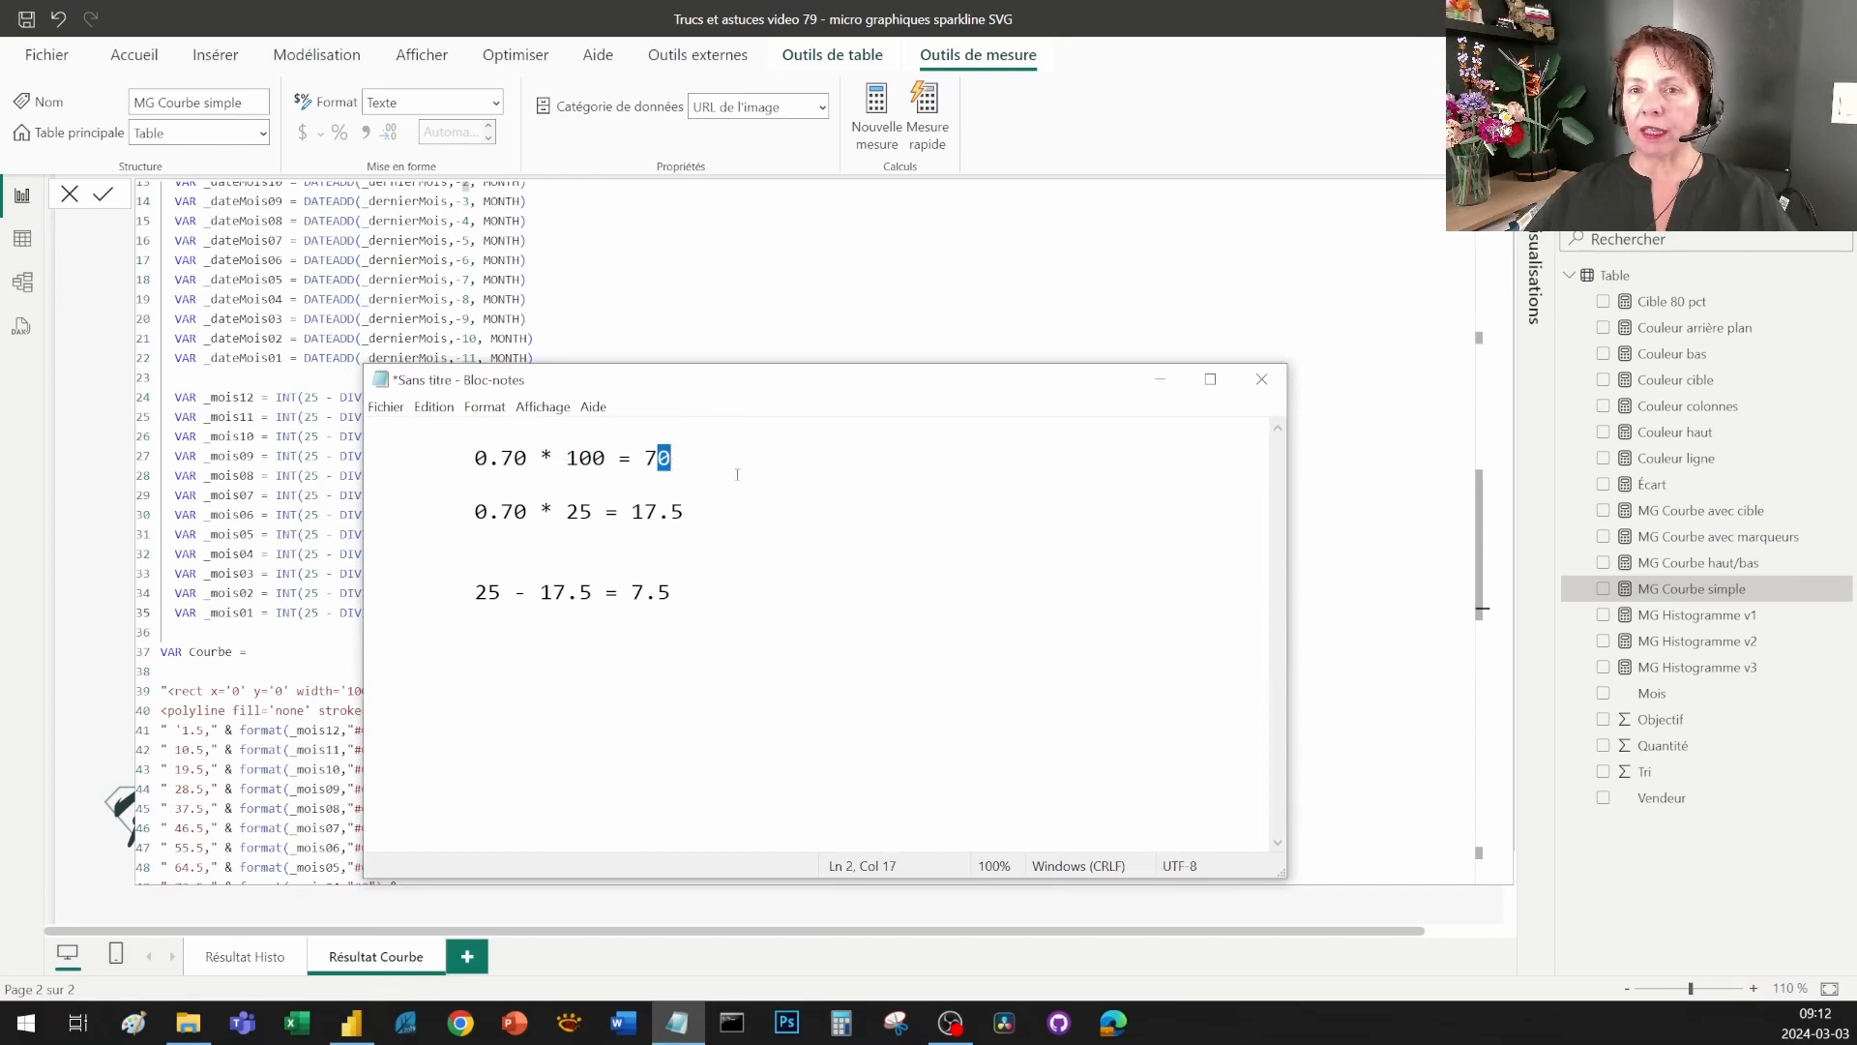
key(Down)
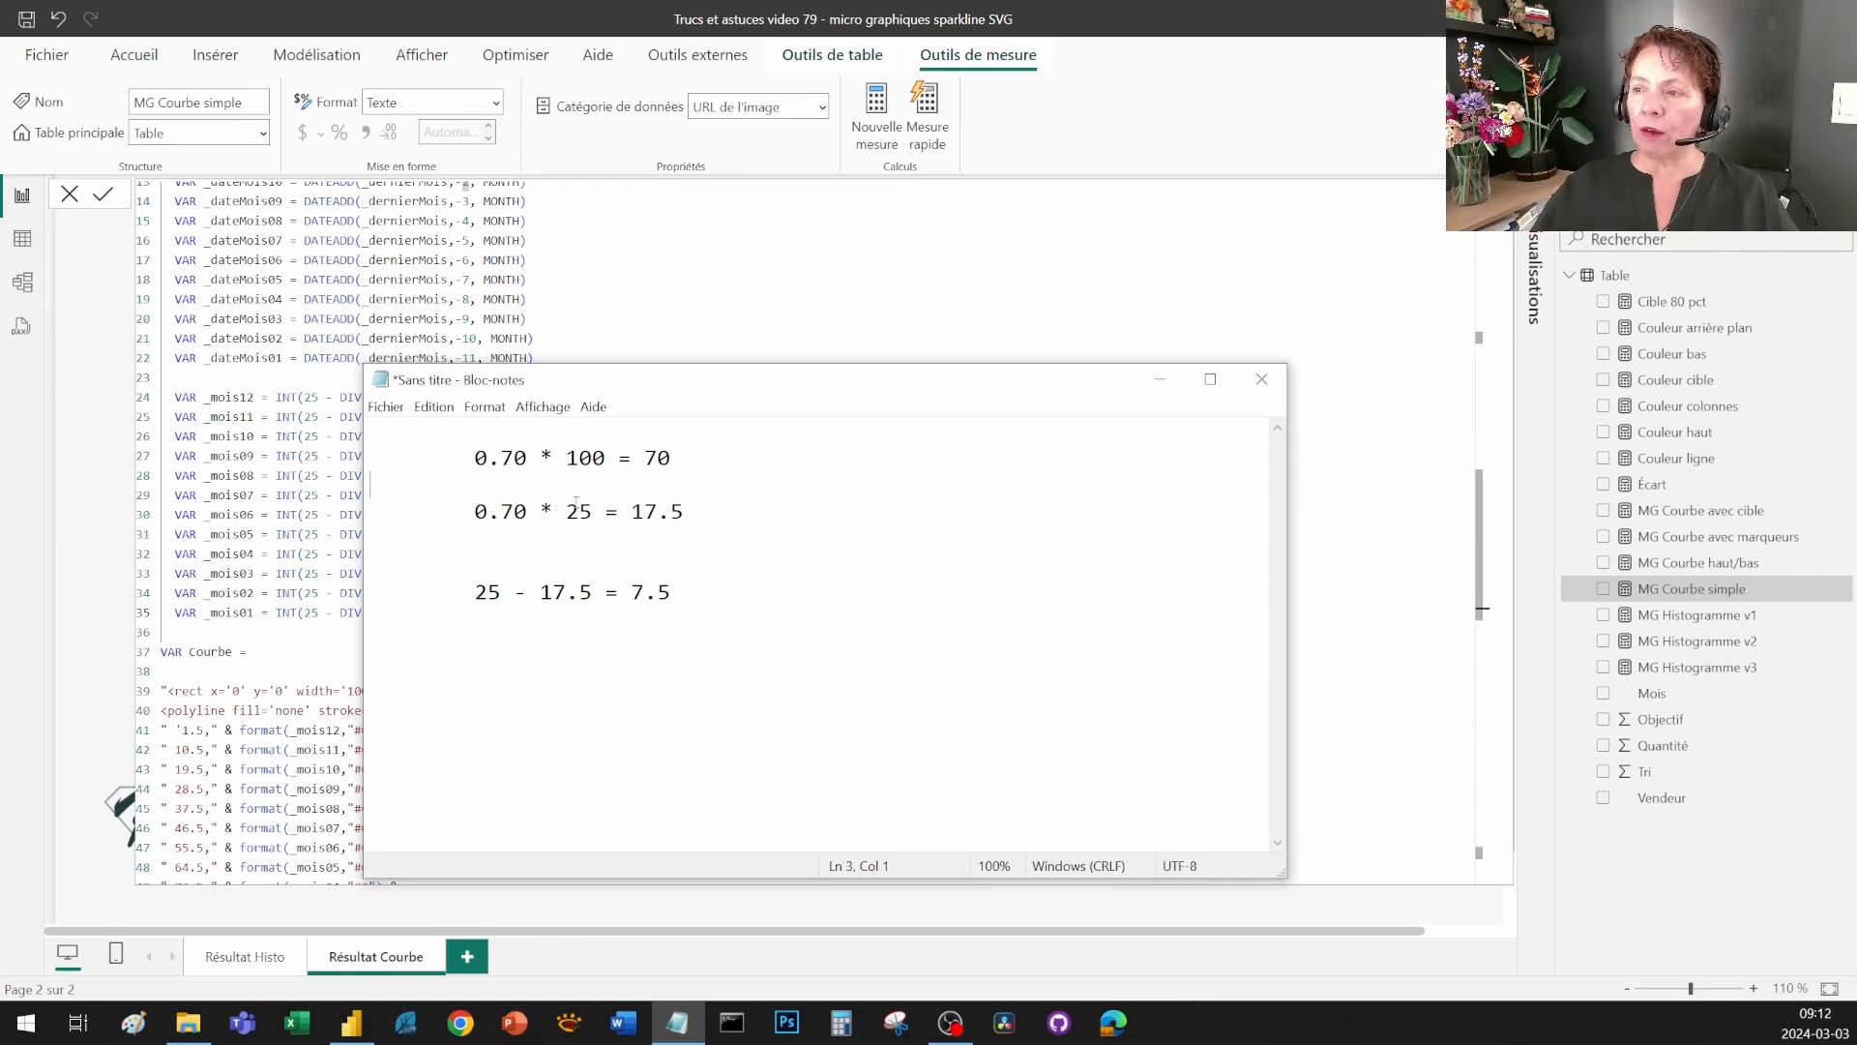
drag(548, 515, 593, 523)
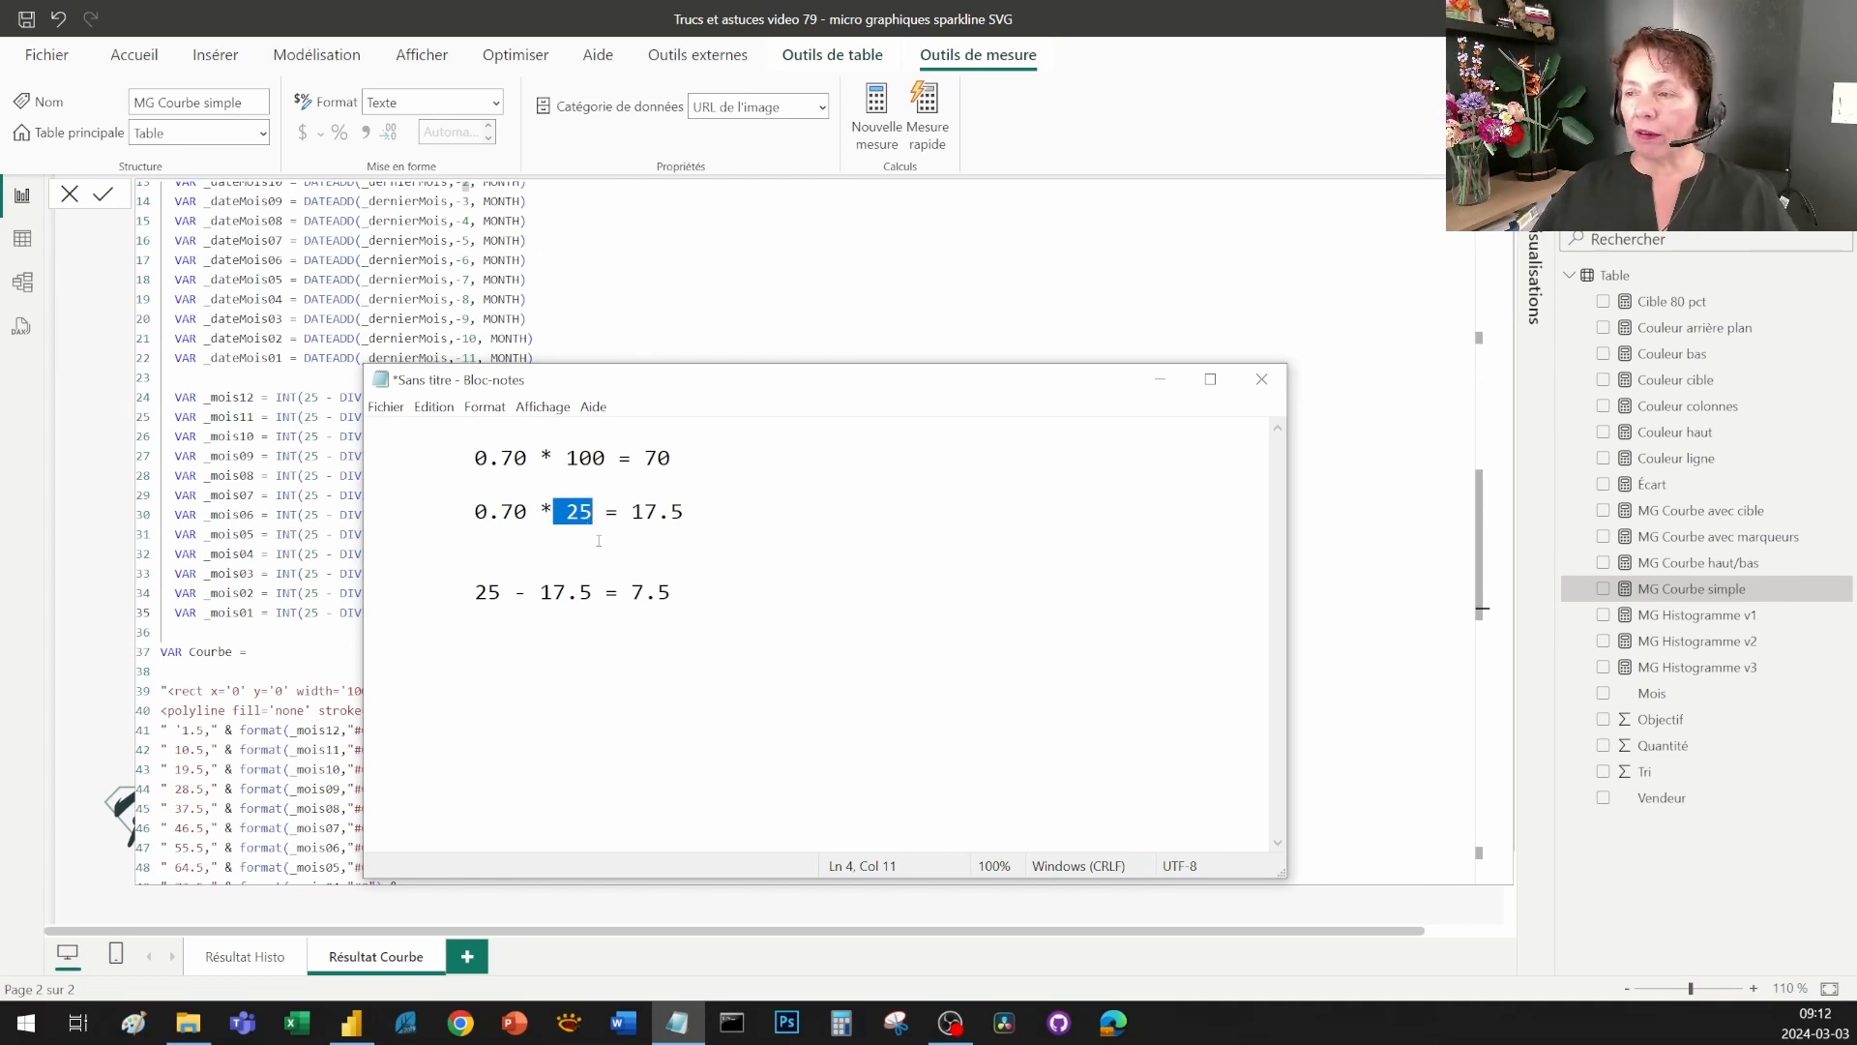
drag(631, 514, 690, 513)
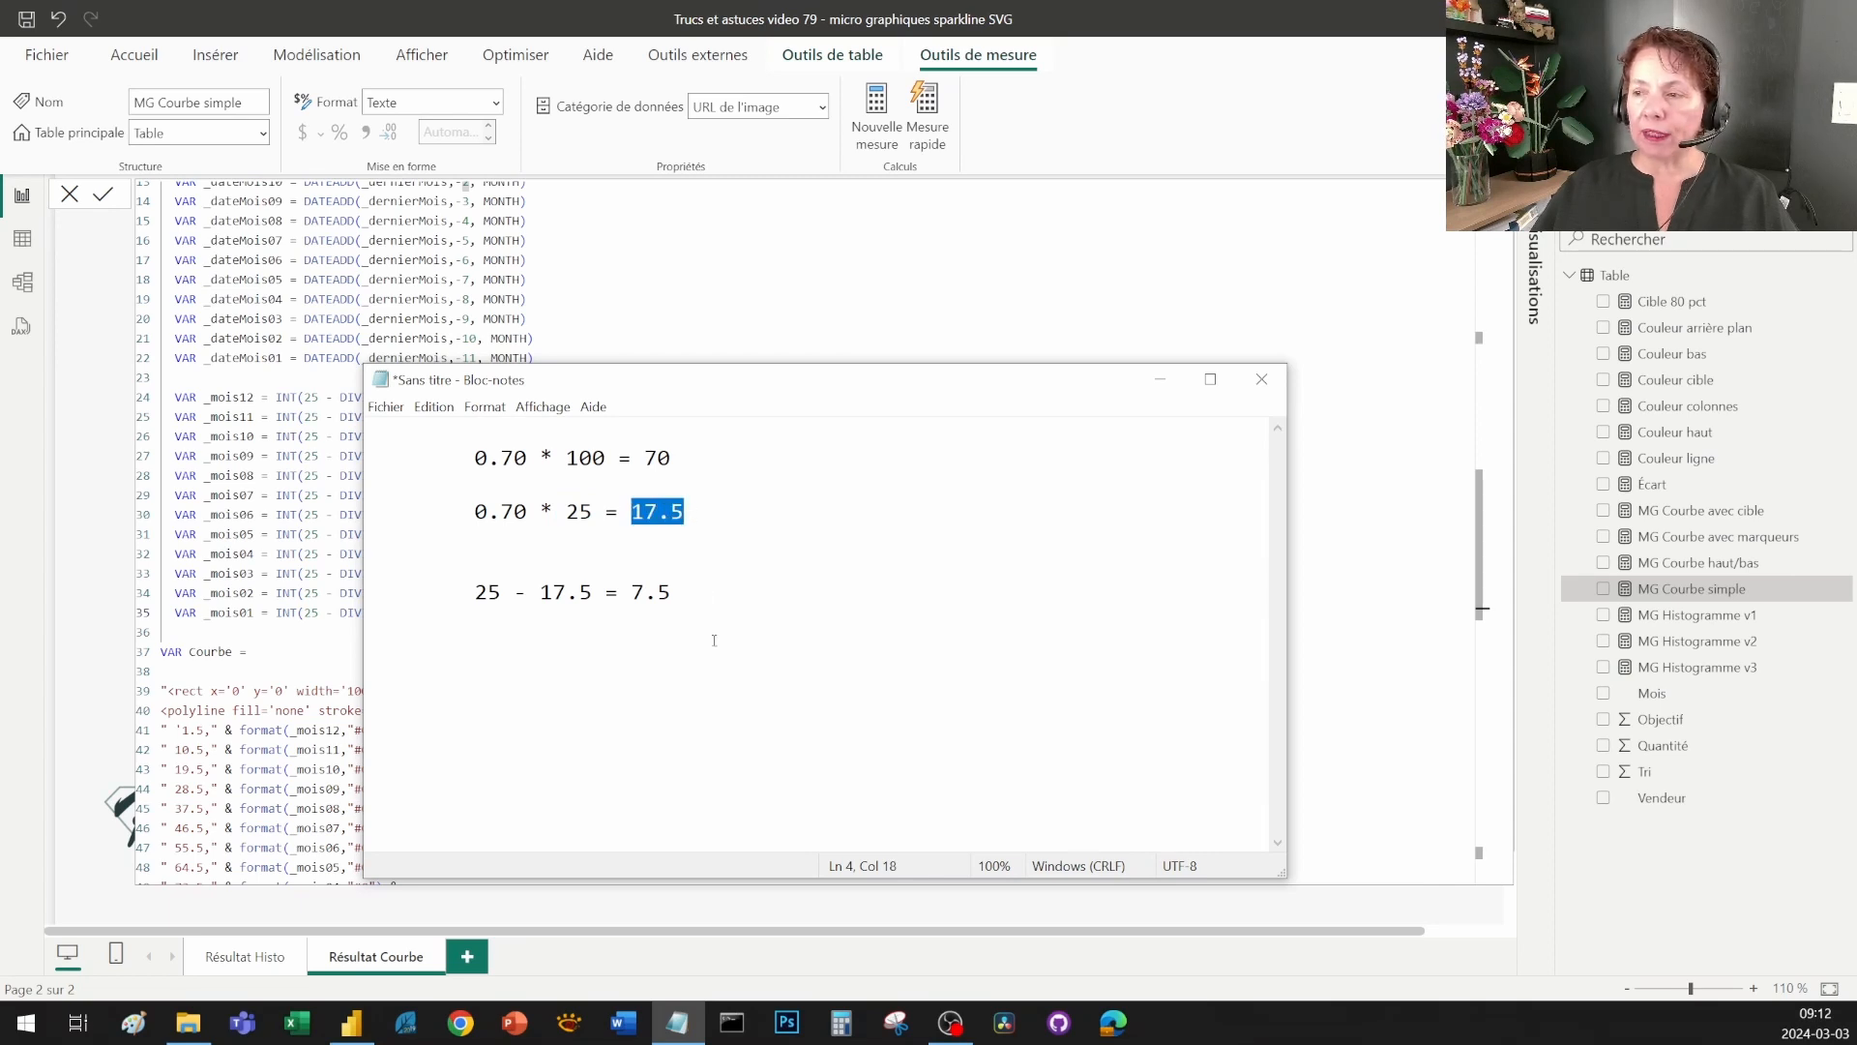
drag(471, 590, 684, 588)
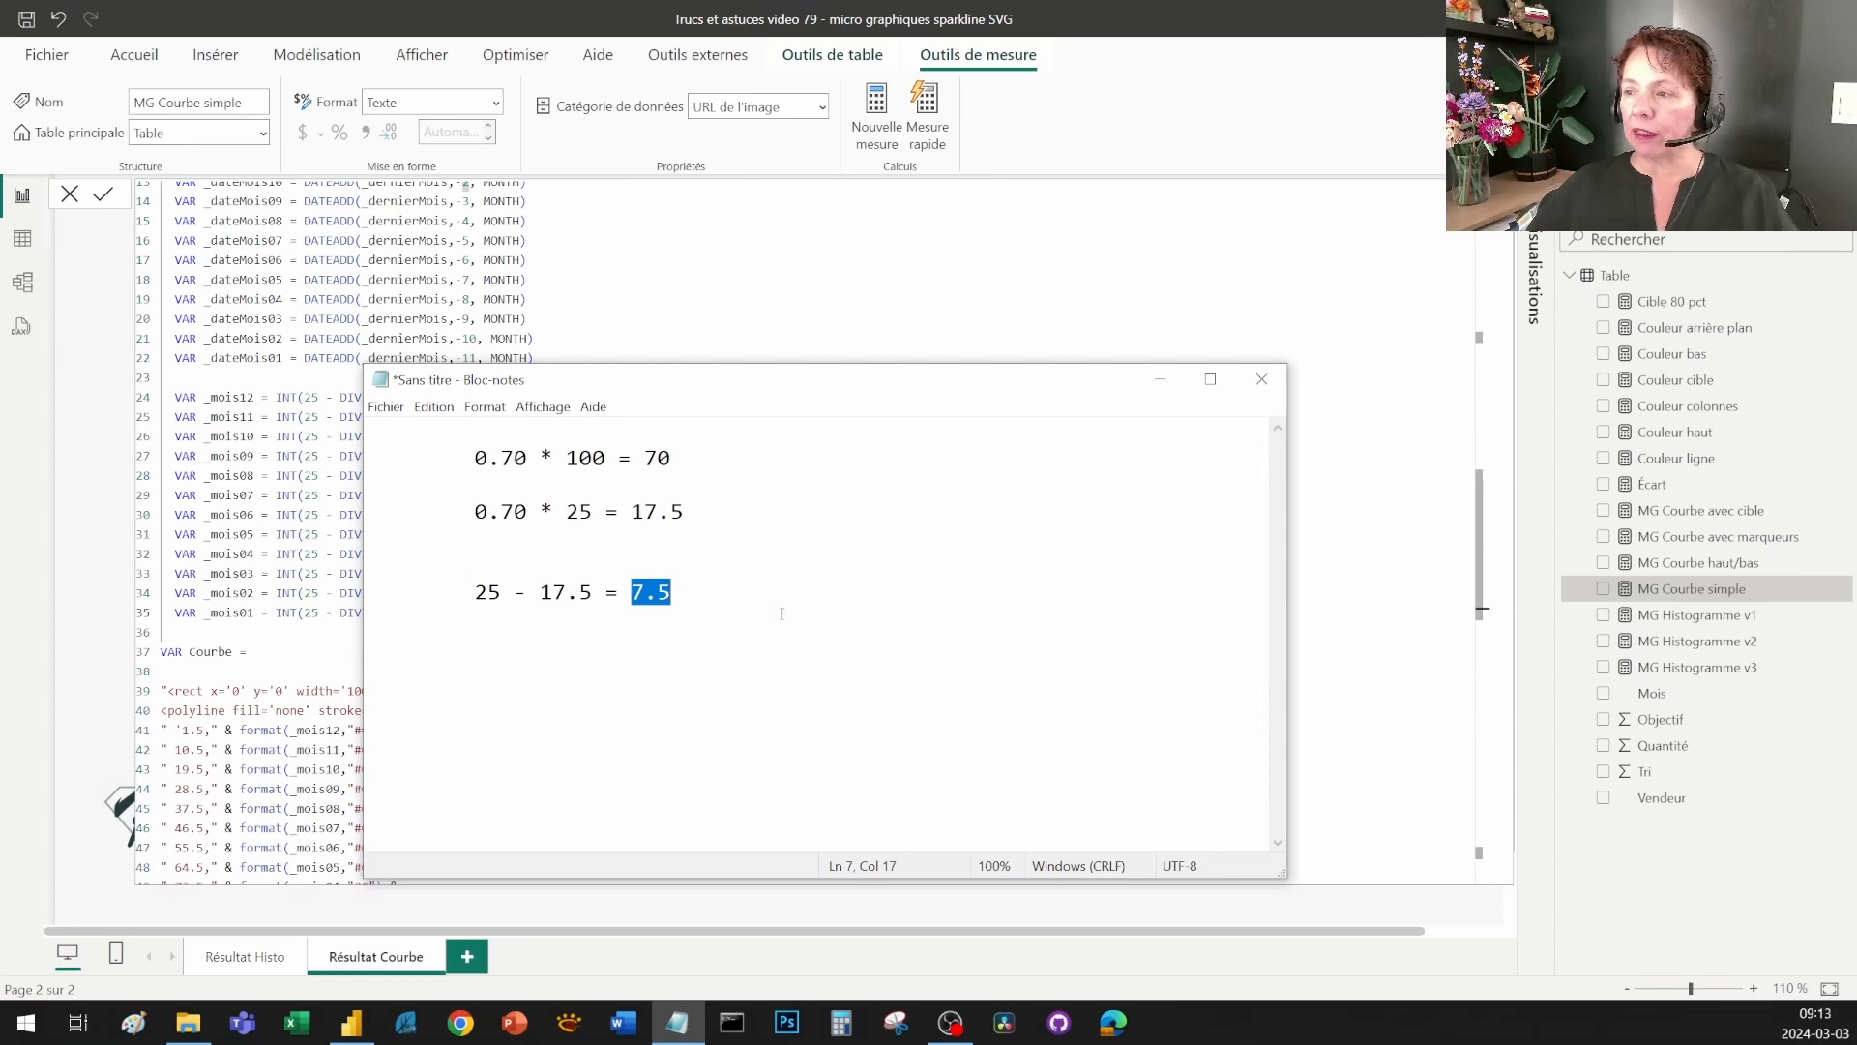
- Return to Power BI Desktop and examine the constant at the end of the _mois12 to _mois01 formulas
click(742, 7)
drag(943, 398, 958, 398)
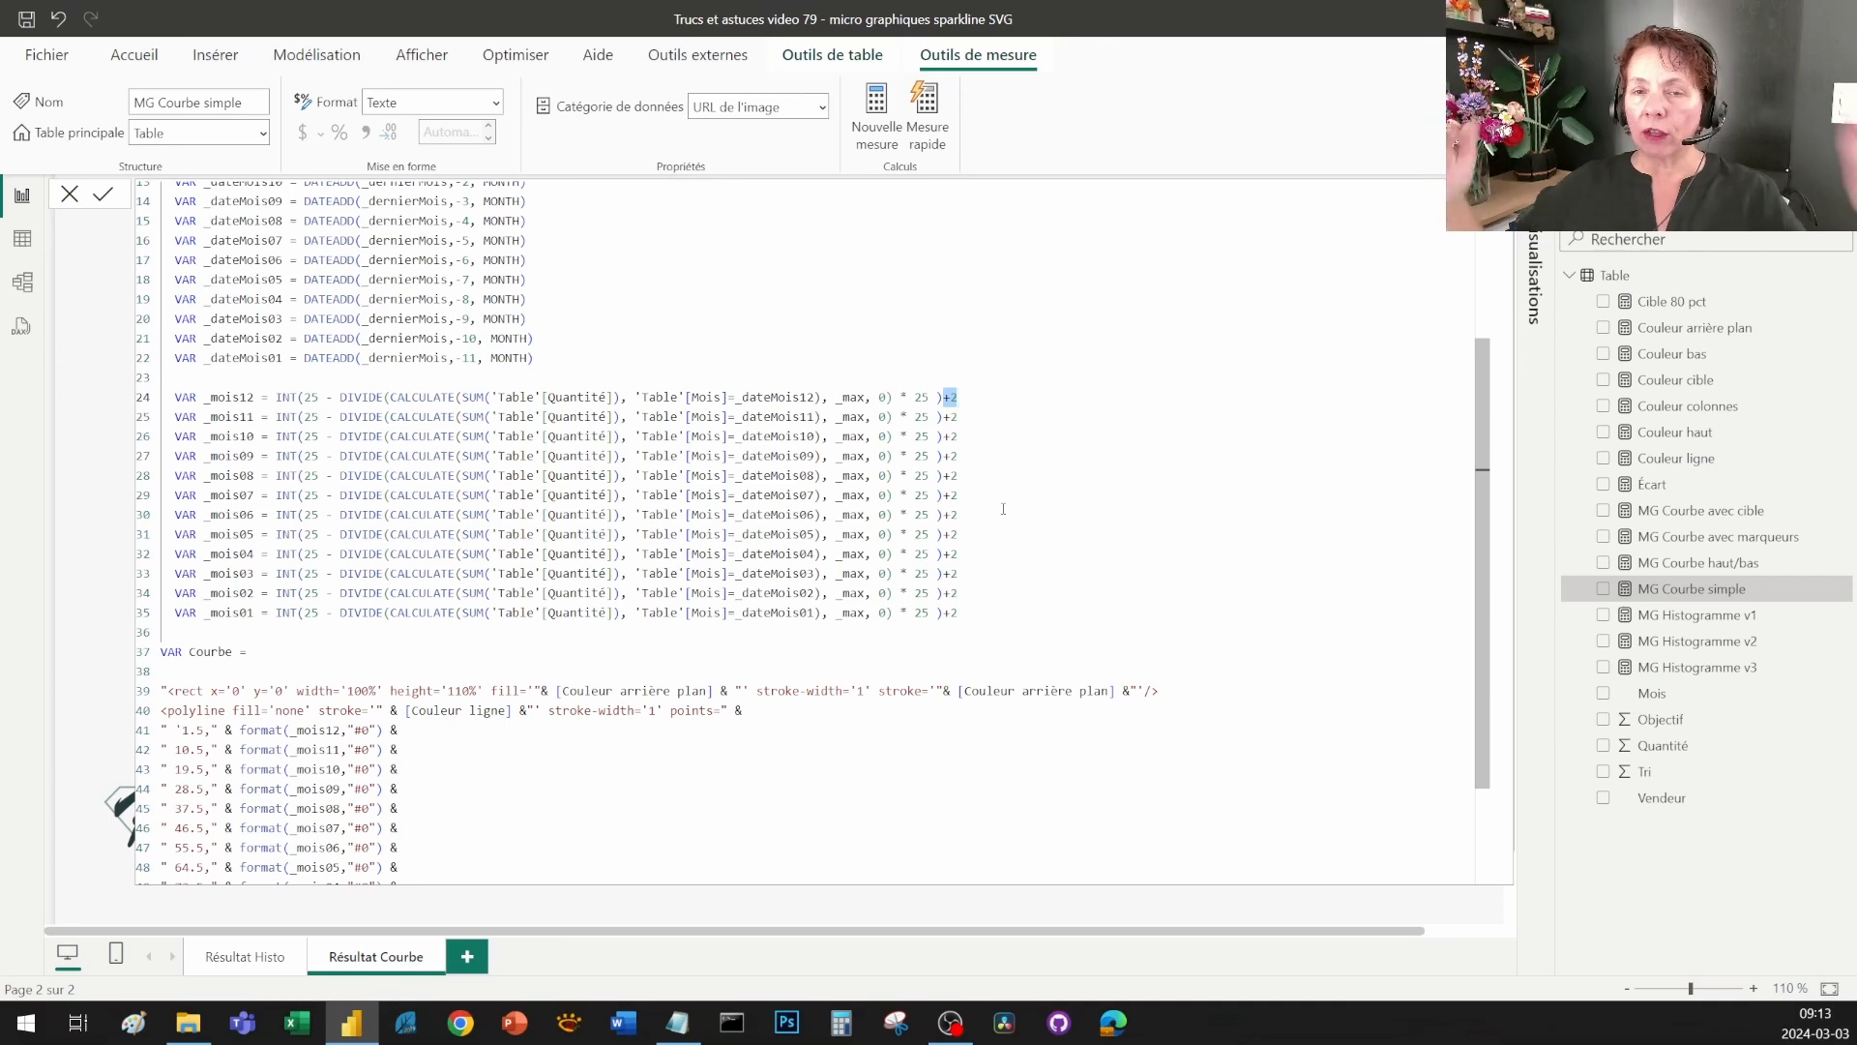
click(973, 629)
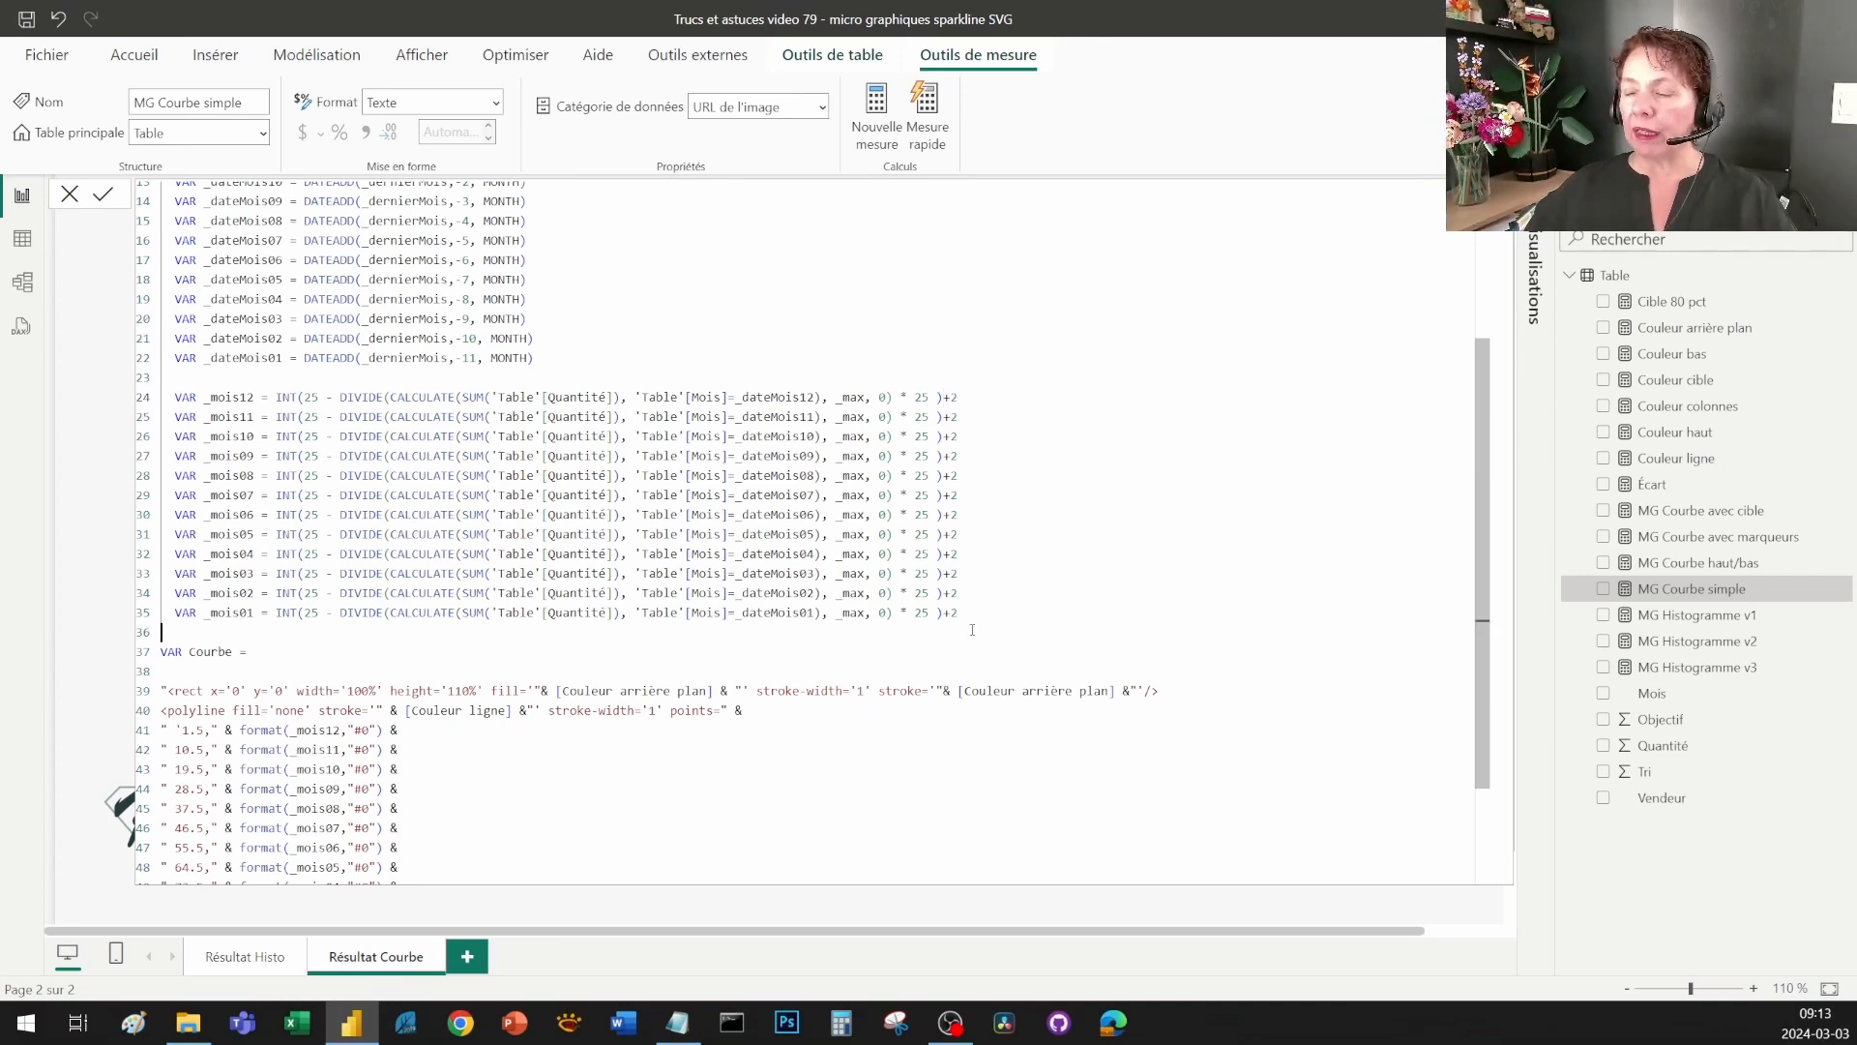
- Examine the background rect and the polyline in the Courbe variable, including the first point's x value and _mois12 height
scroll(205, 535, down, 3)
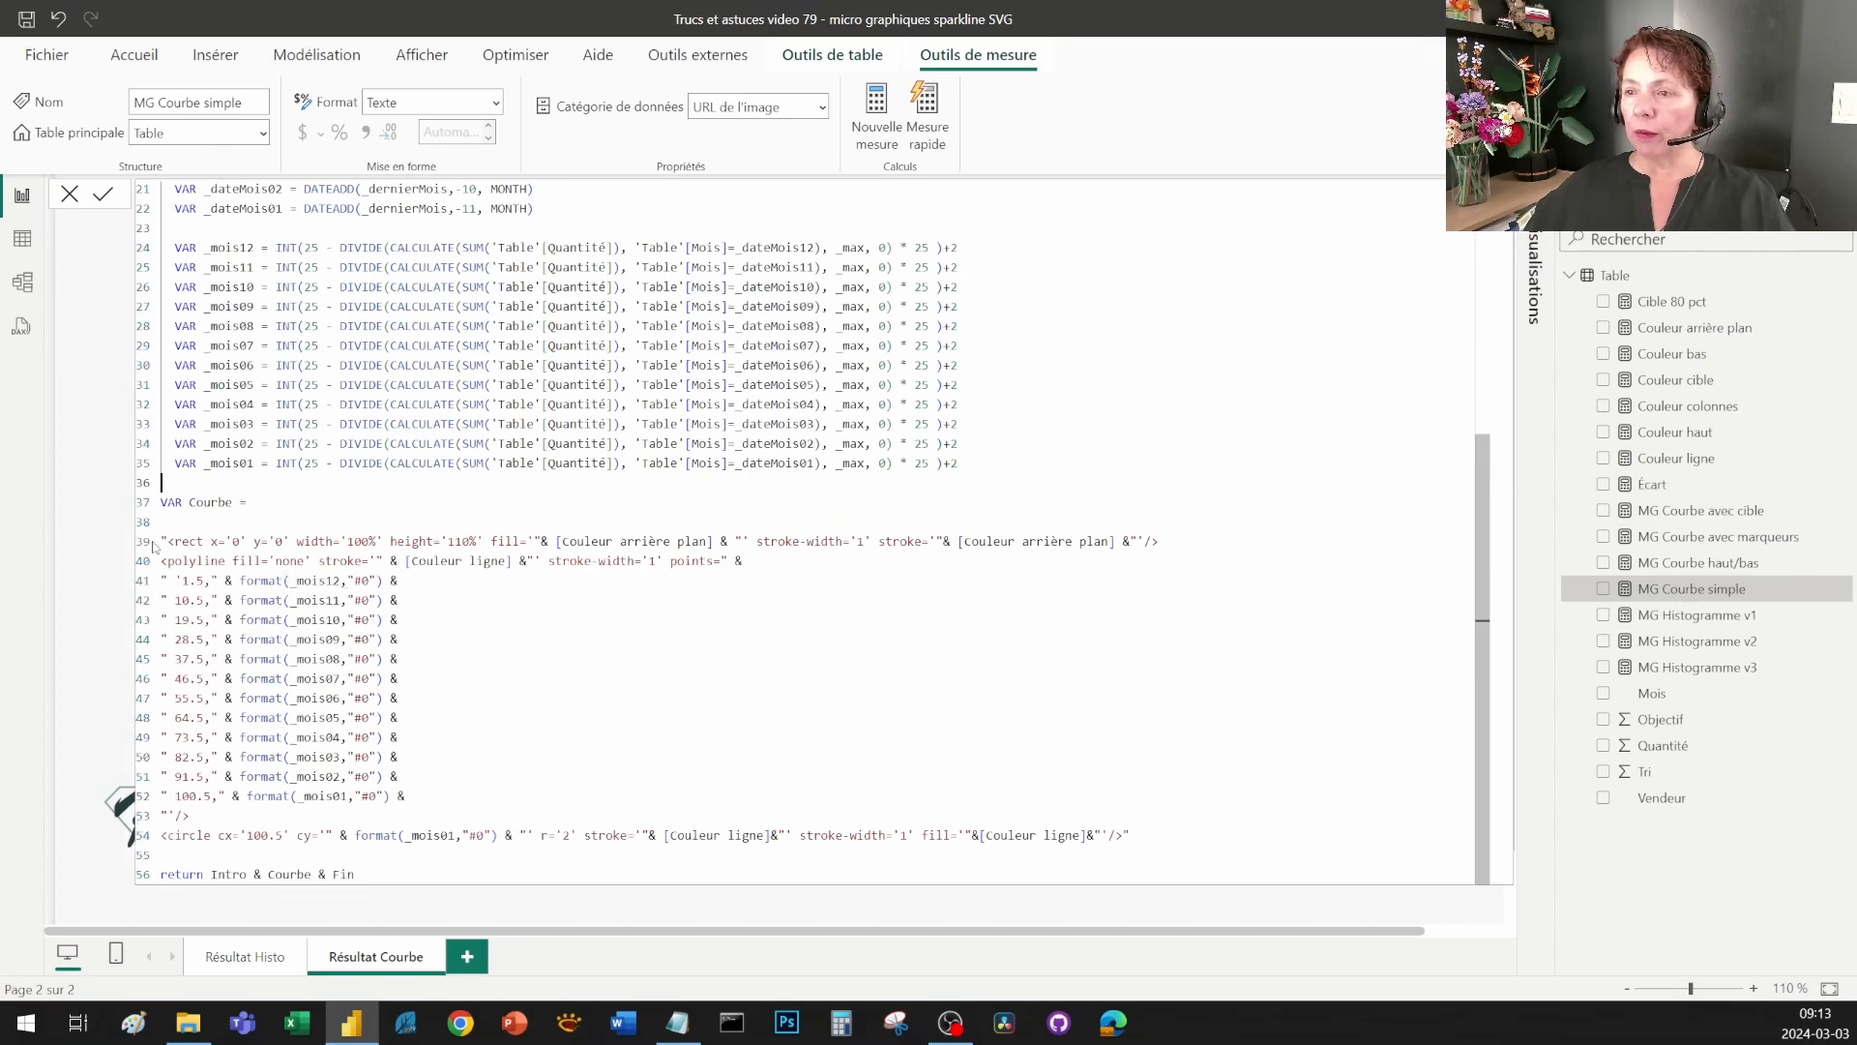
drag(165, 542, 506, 543)
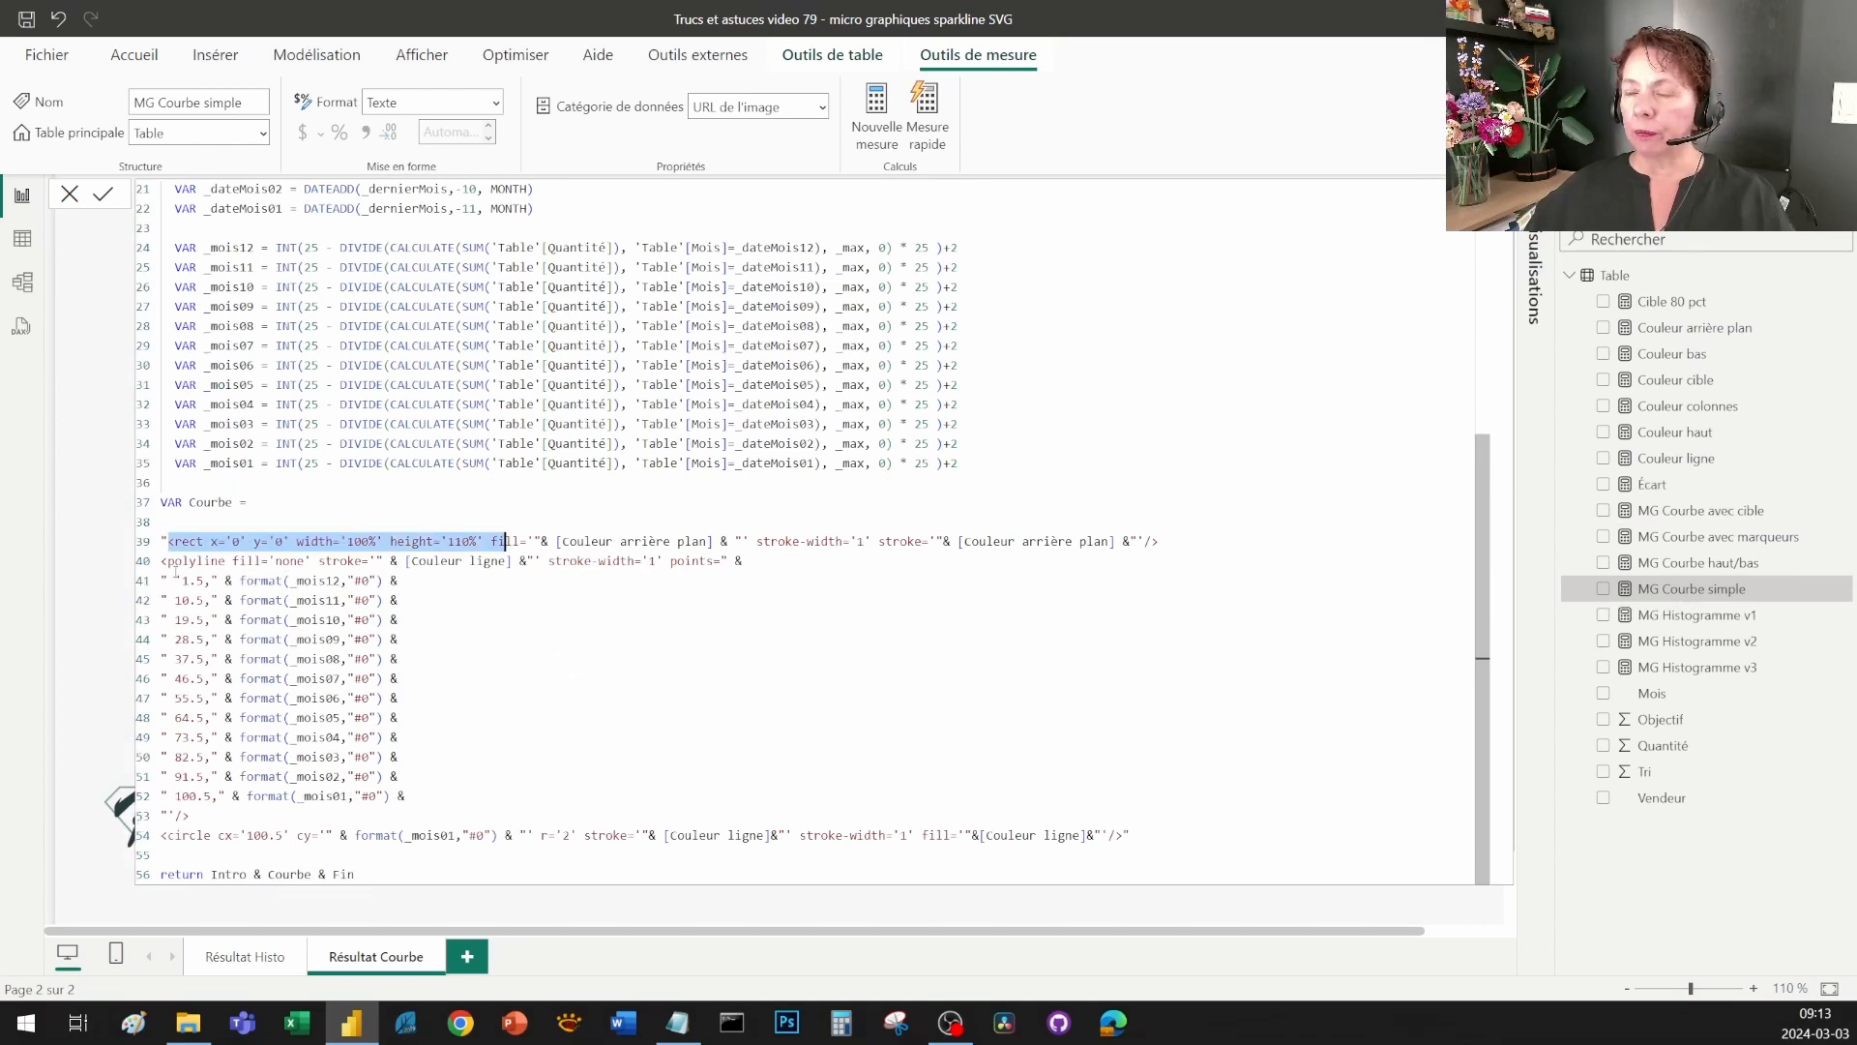
drag(167, 561, 226, 562)
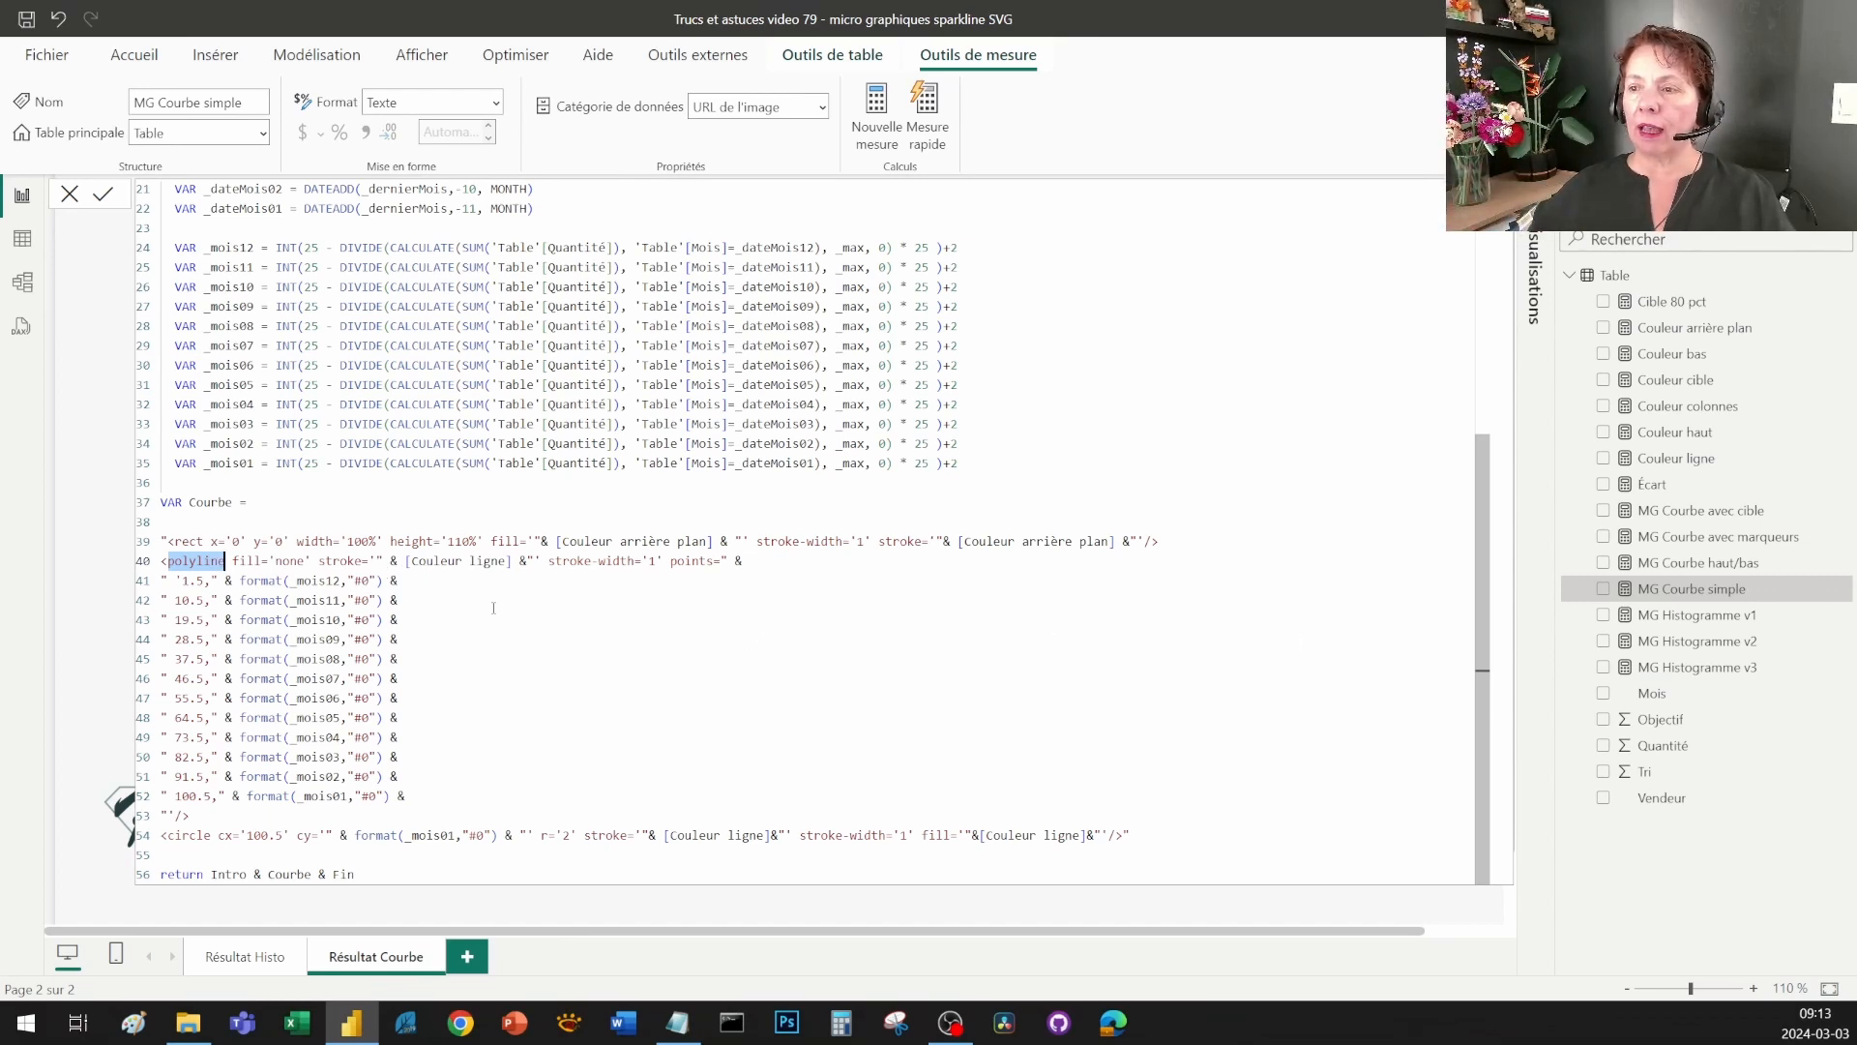
double_click(182, 580)
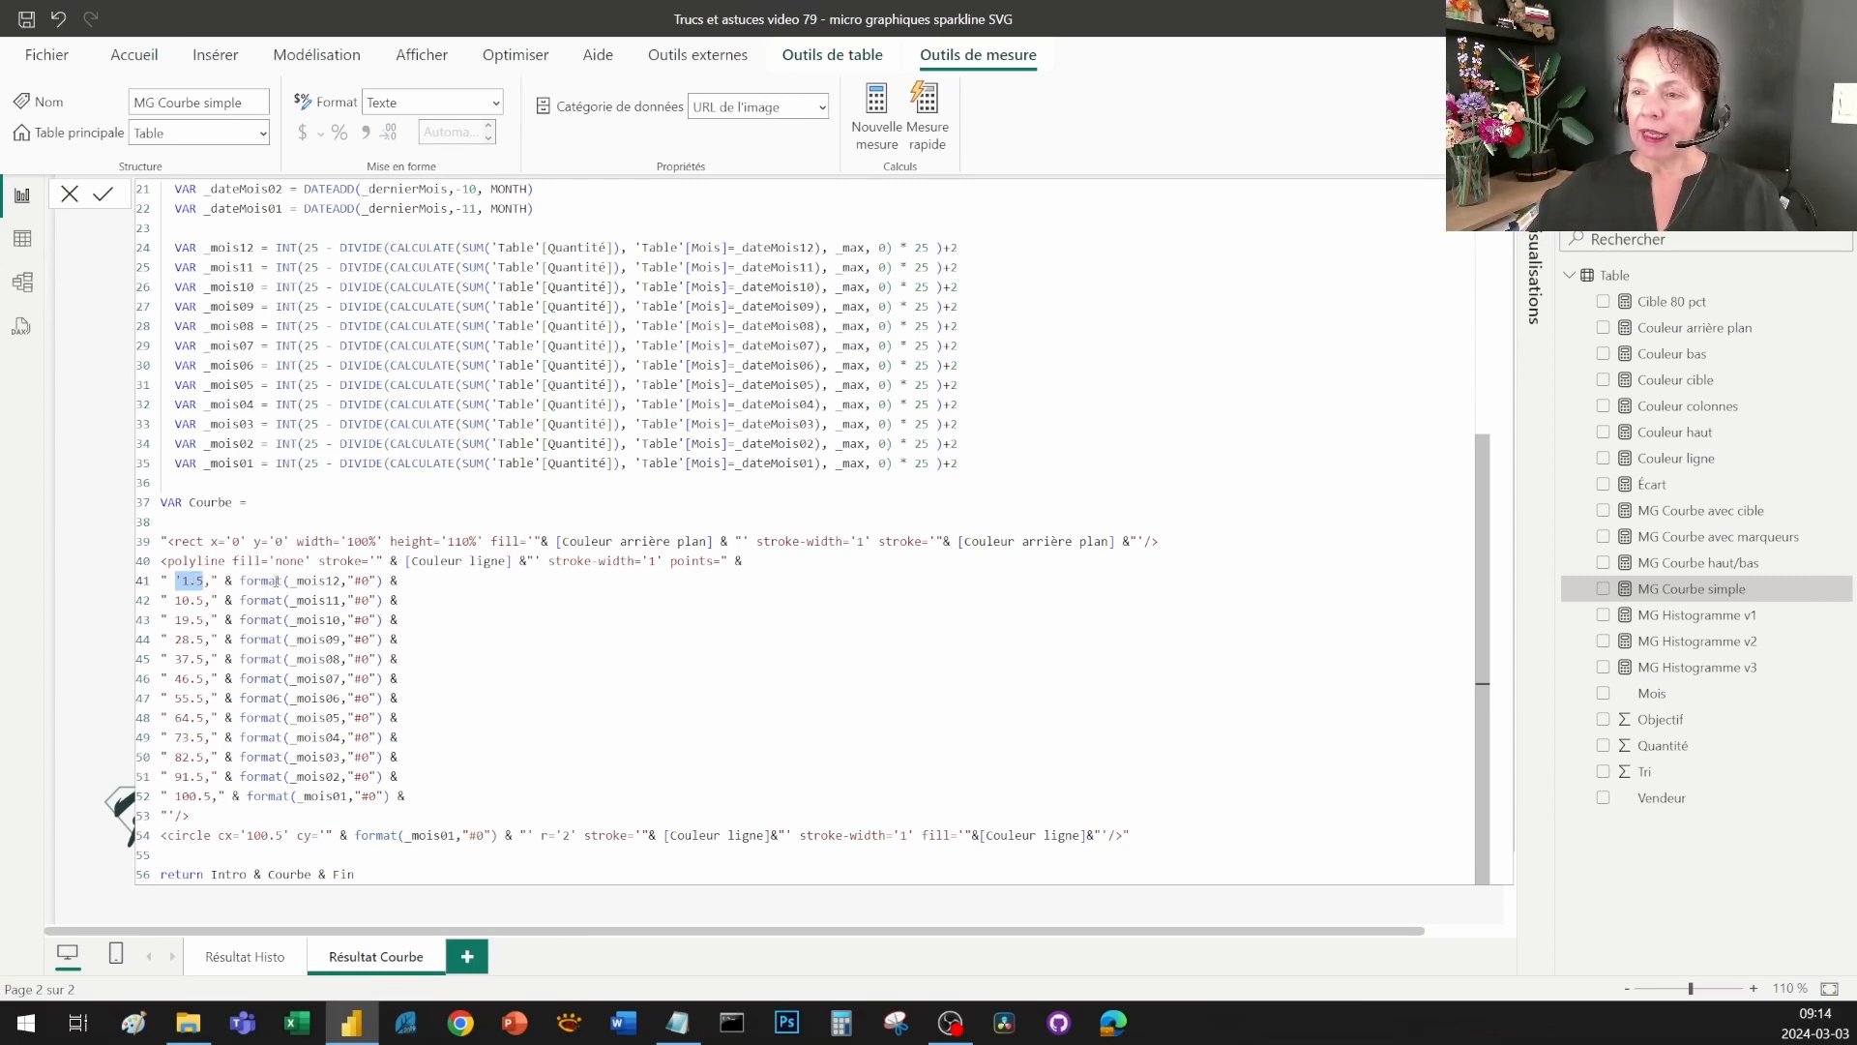
drag(284, 580, 341, 581)
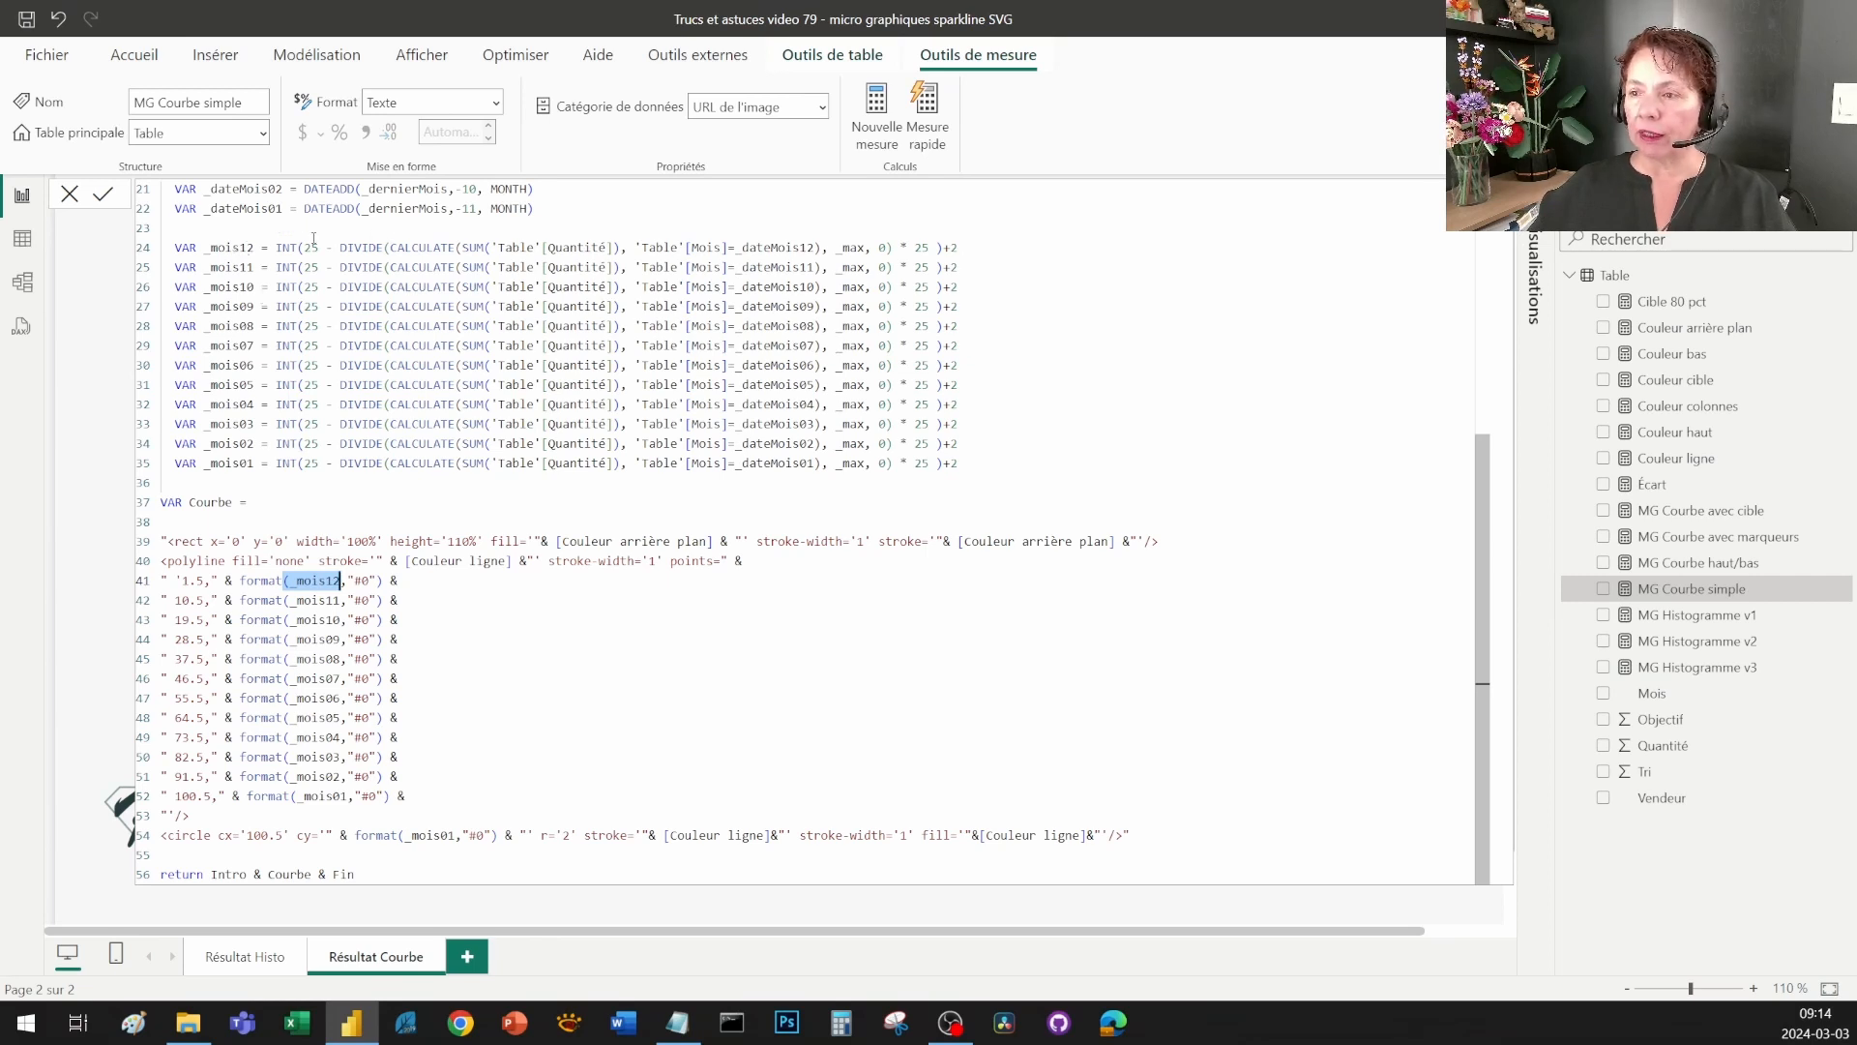
drag(384, 581, 242, 580)
- Examine the circle element in the Courbe variable and compare its centre coordinates with the polyline's last point
click(174, 834)
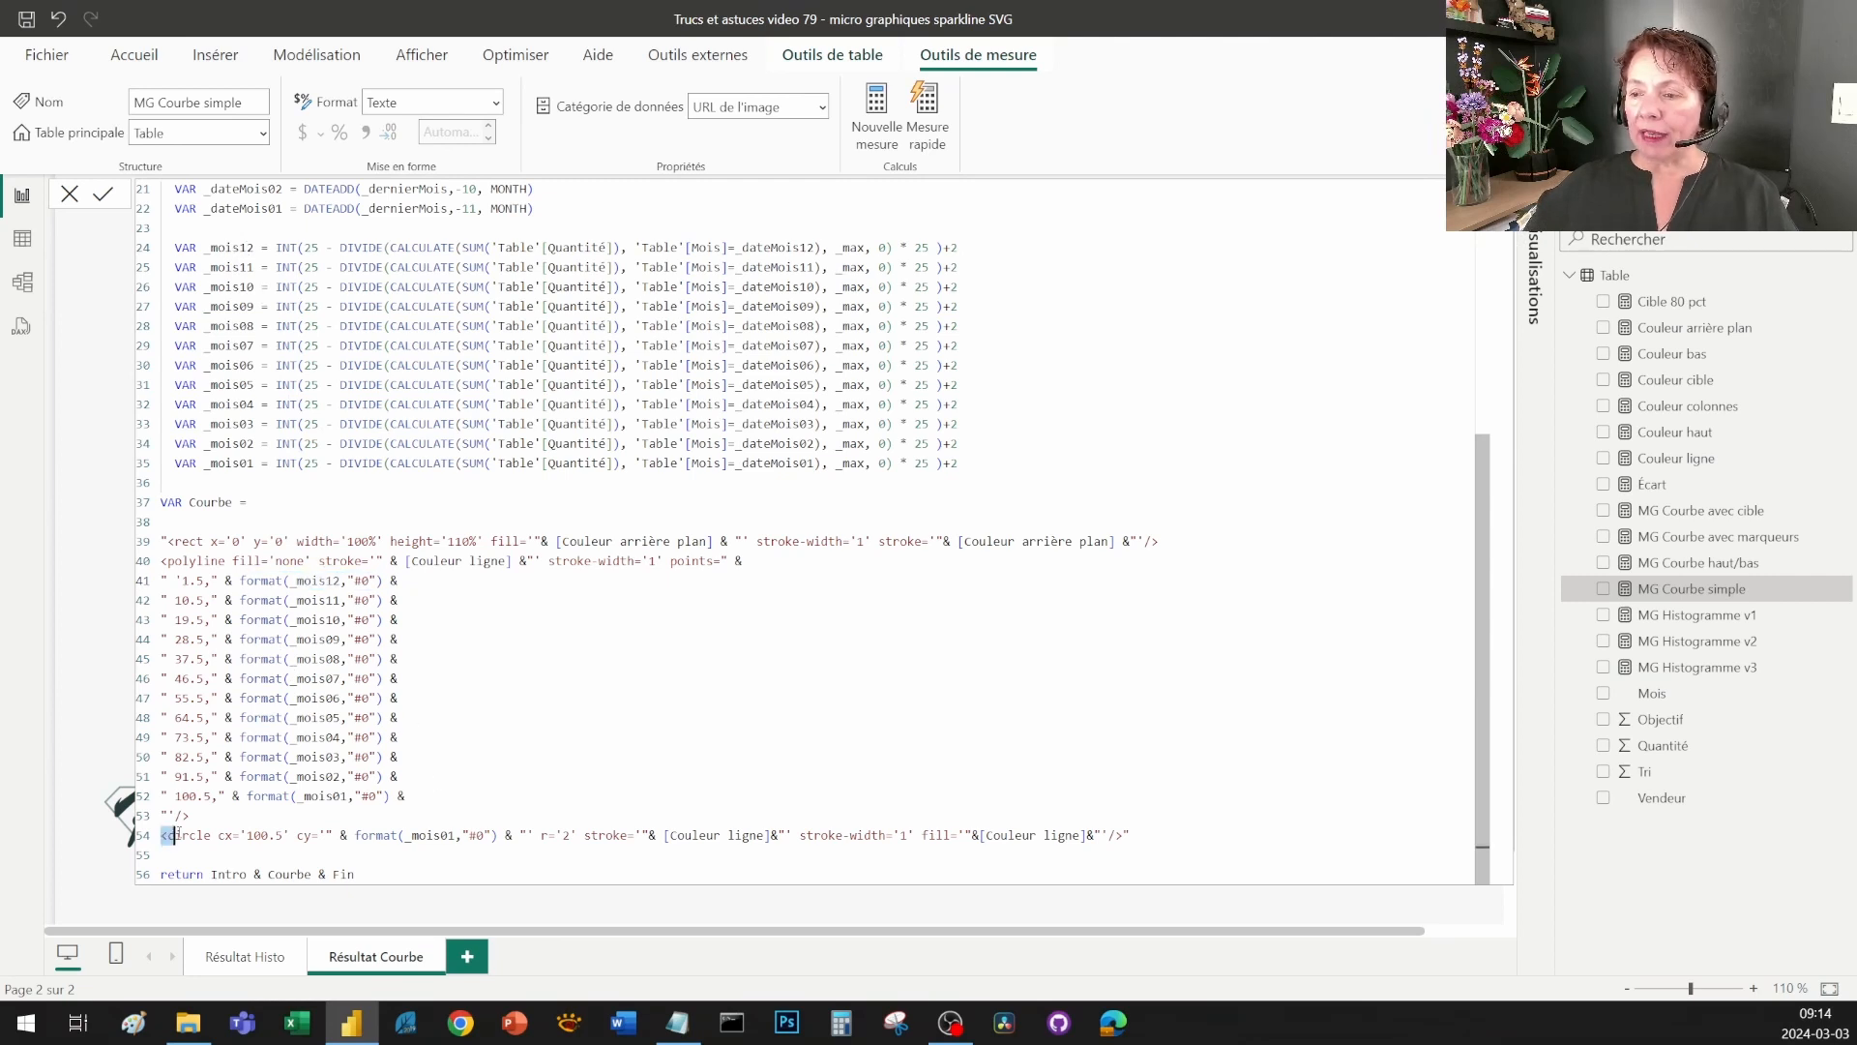
drag(177, 834, 346, 834)
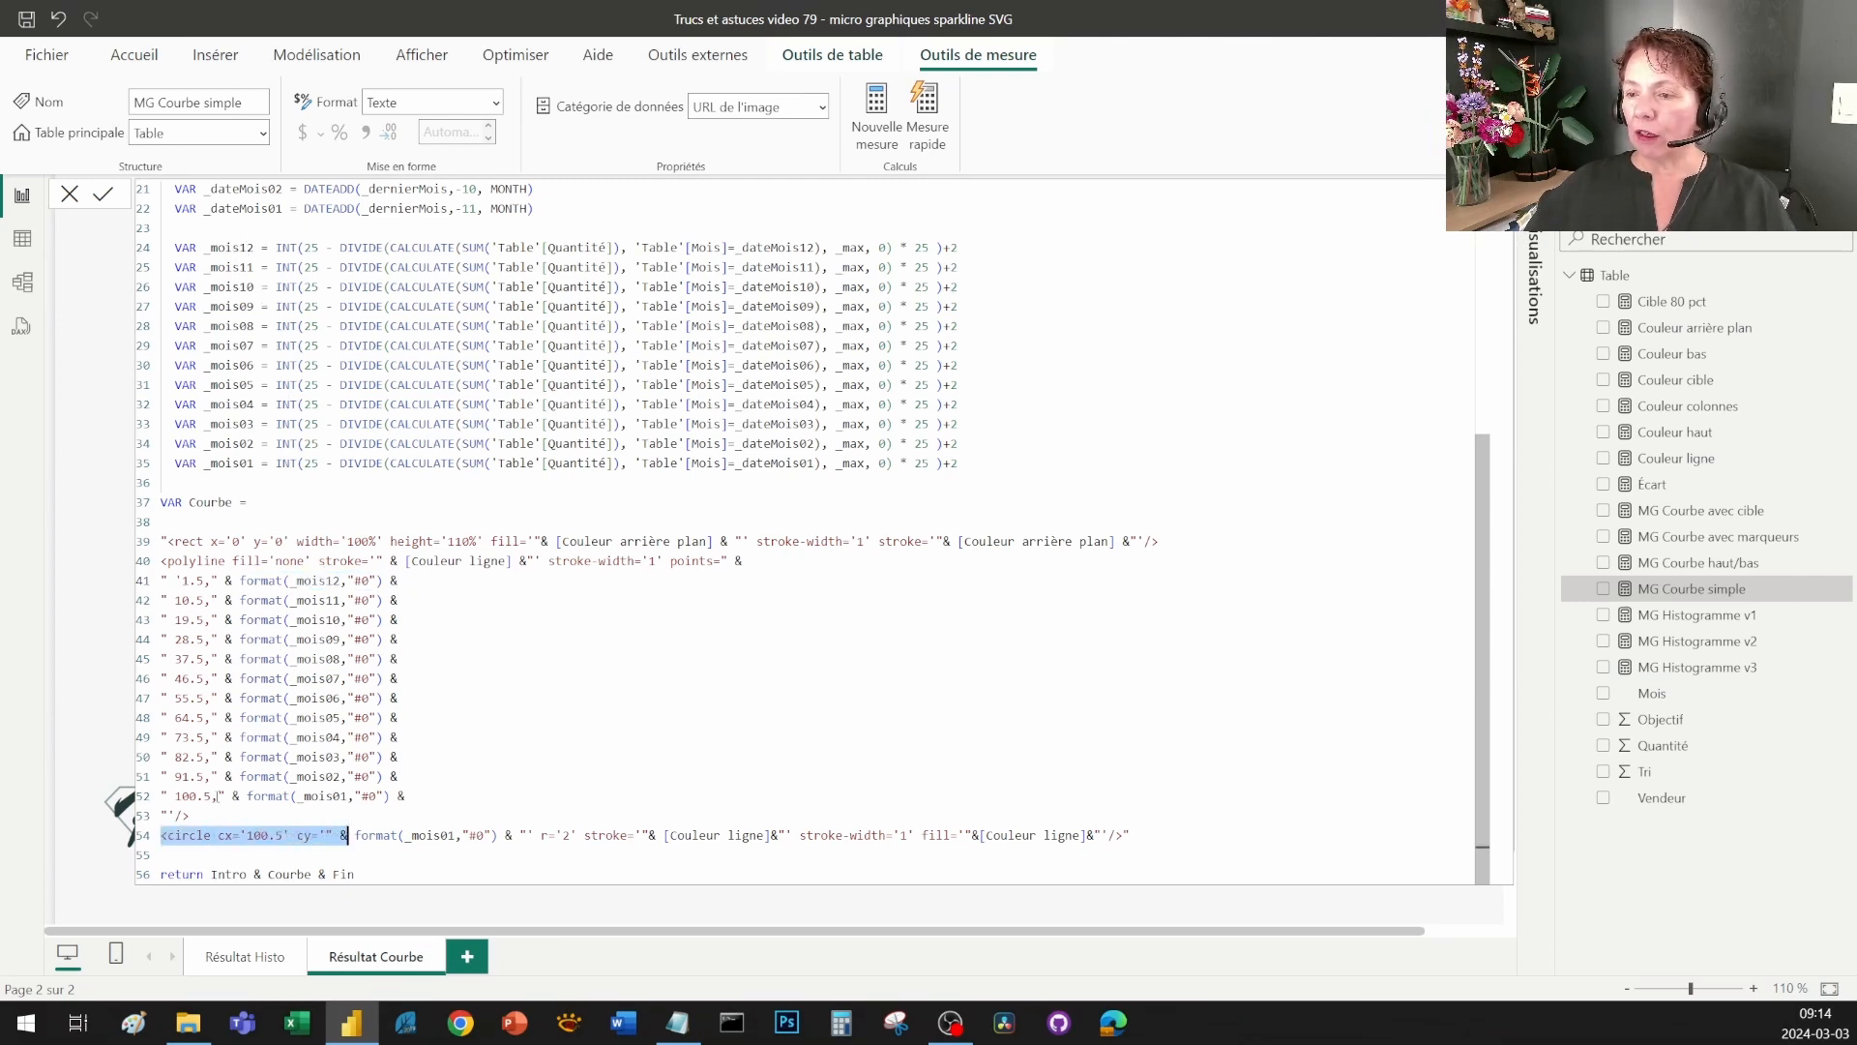
drag(160, 795, 277, 834)
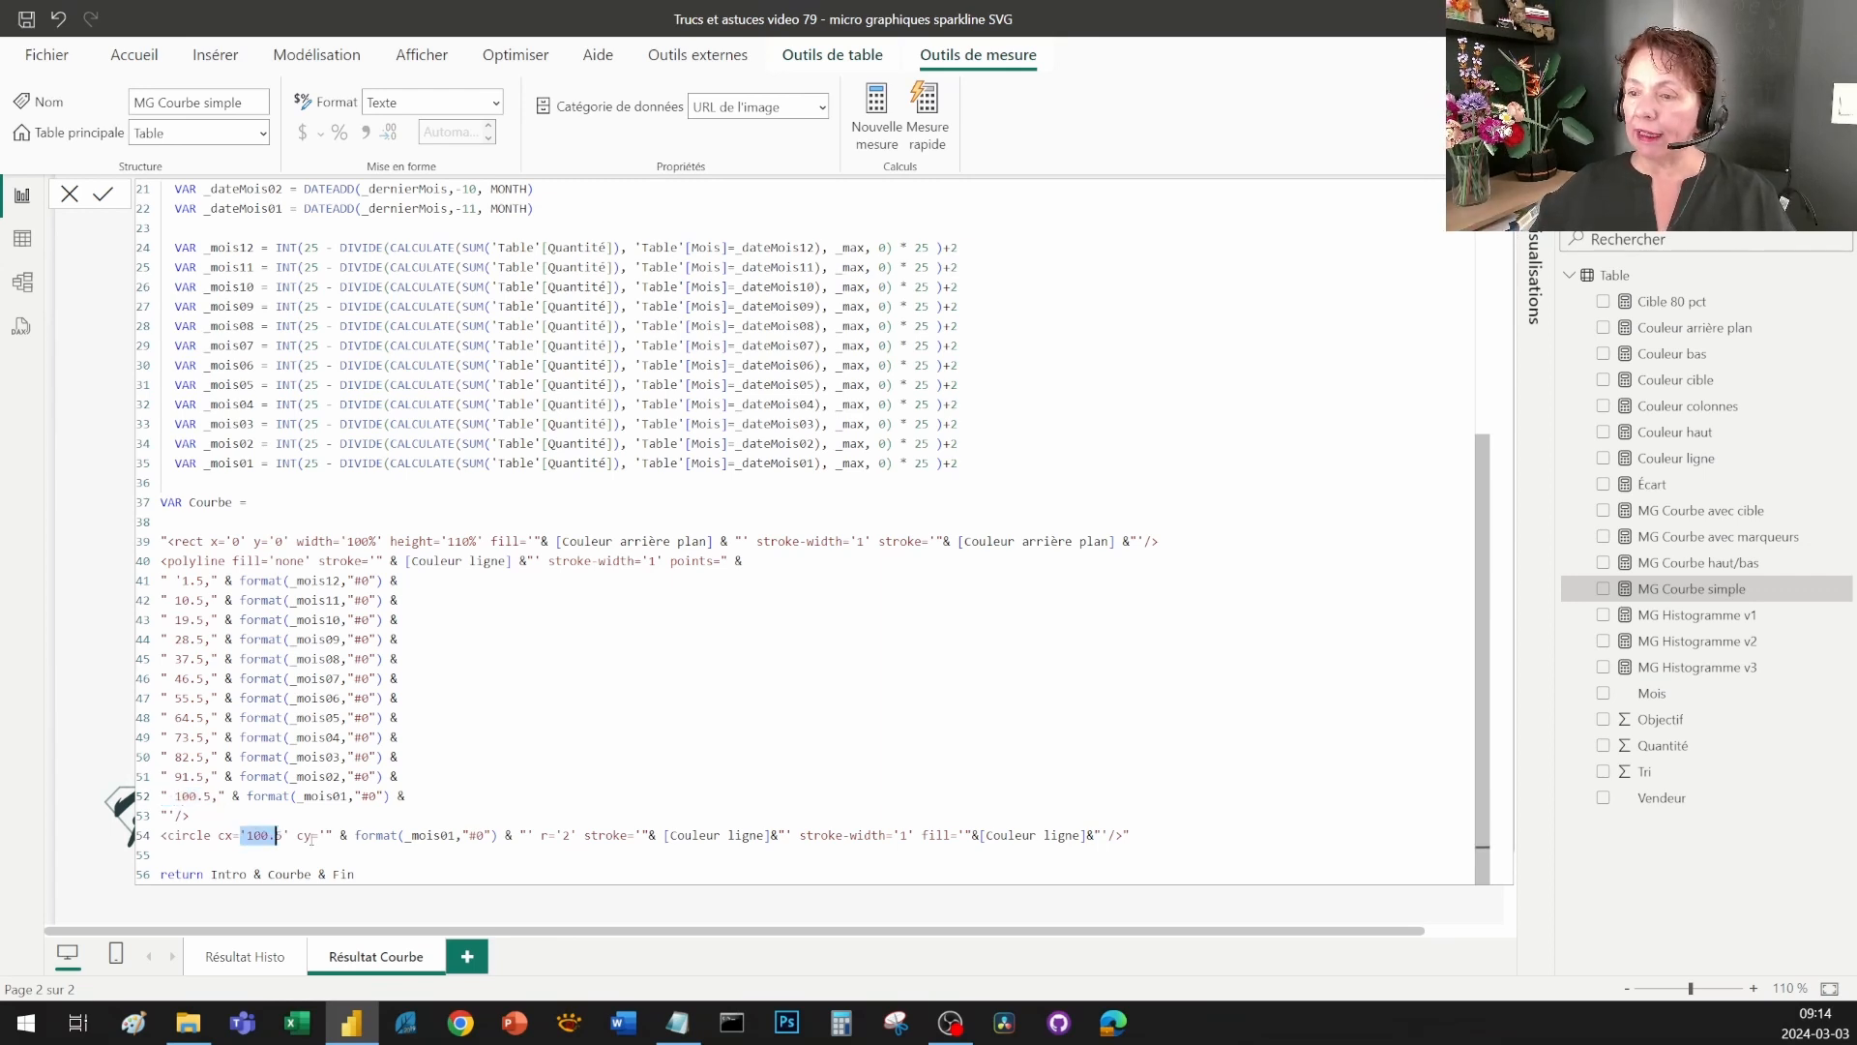
drag(391, 835, 493, 835)
drag(292, 795, 397, 796)
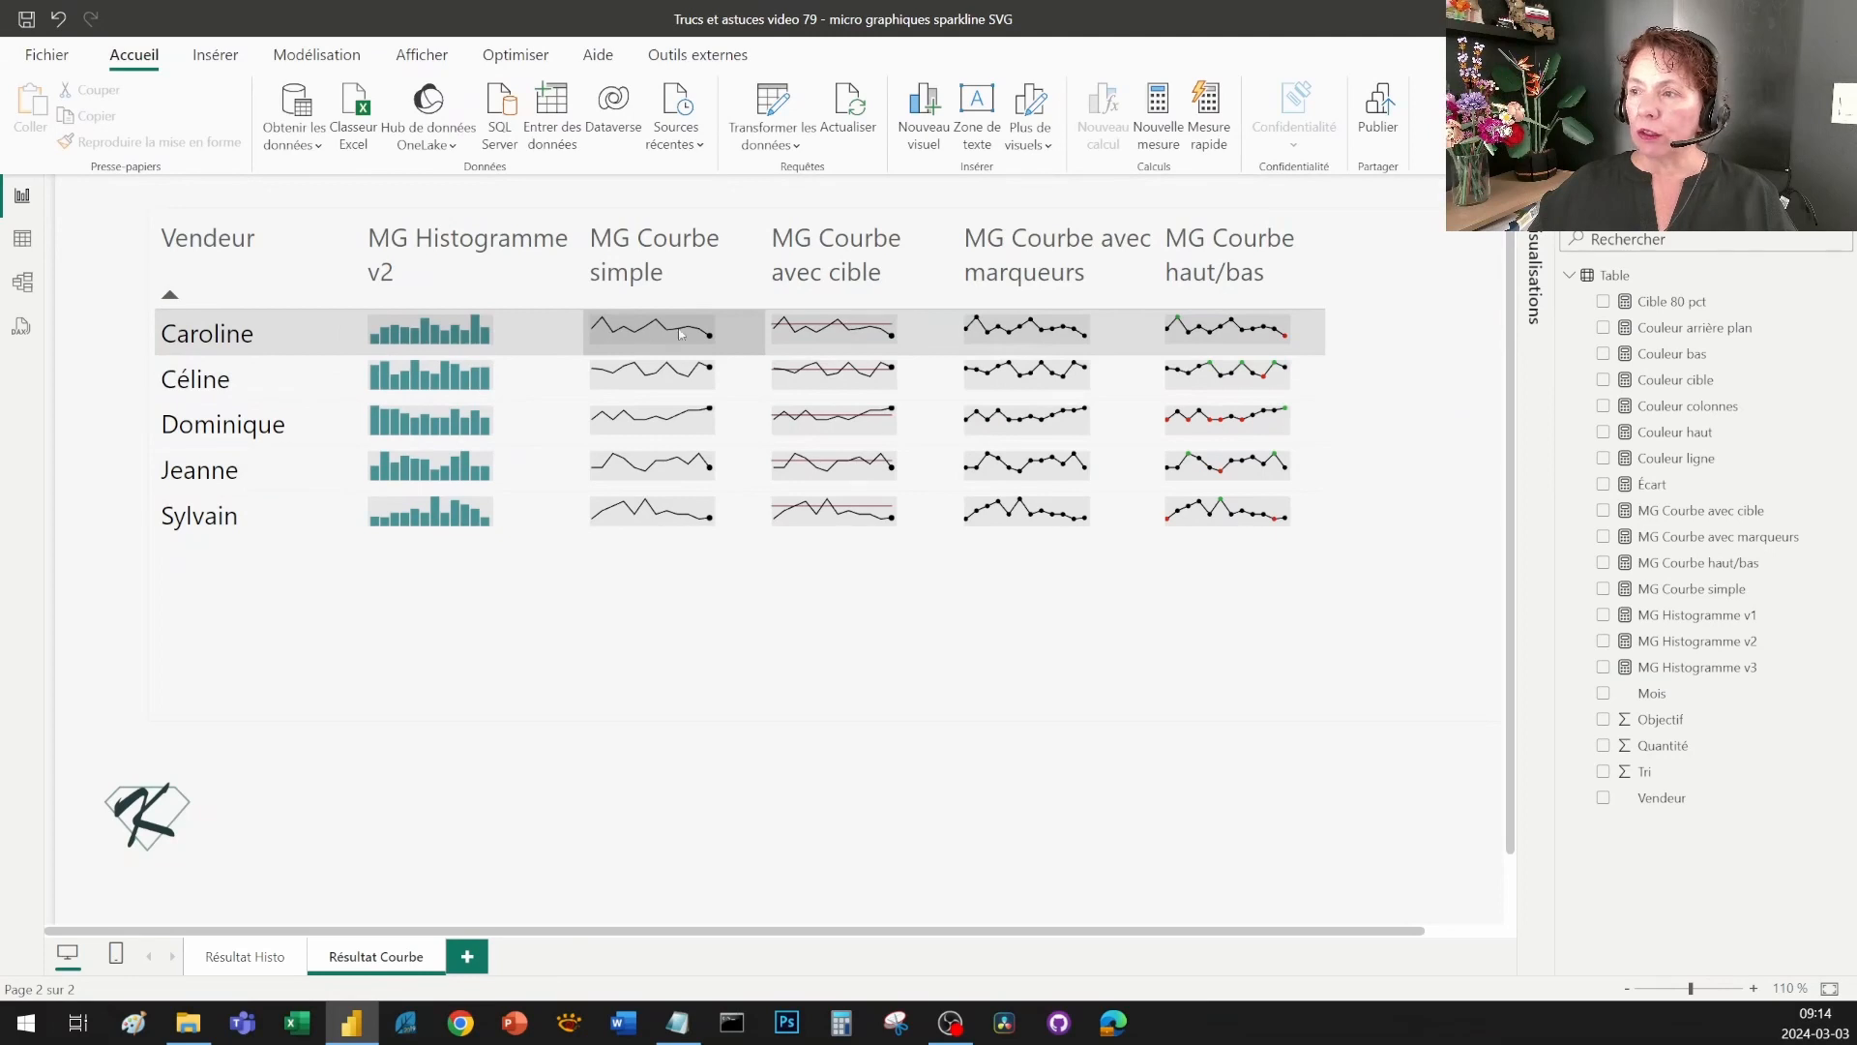
- Set the MG Courbe simple measure's data category to Aucune catégorie and widen its column in the table to show the SVG code
click(717, 333)
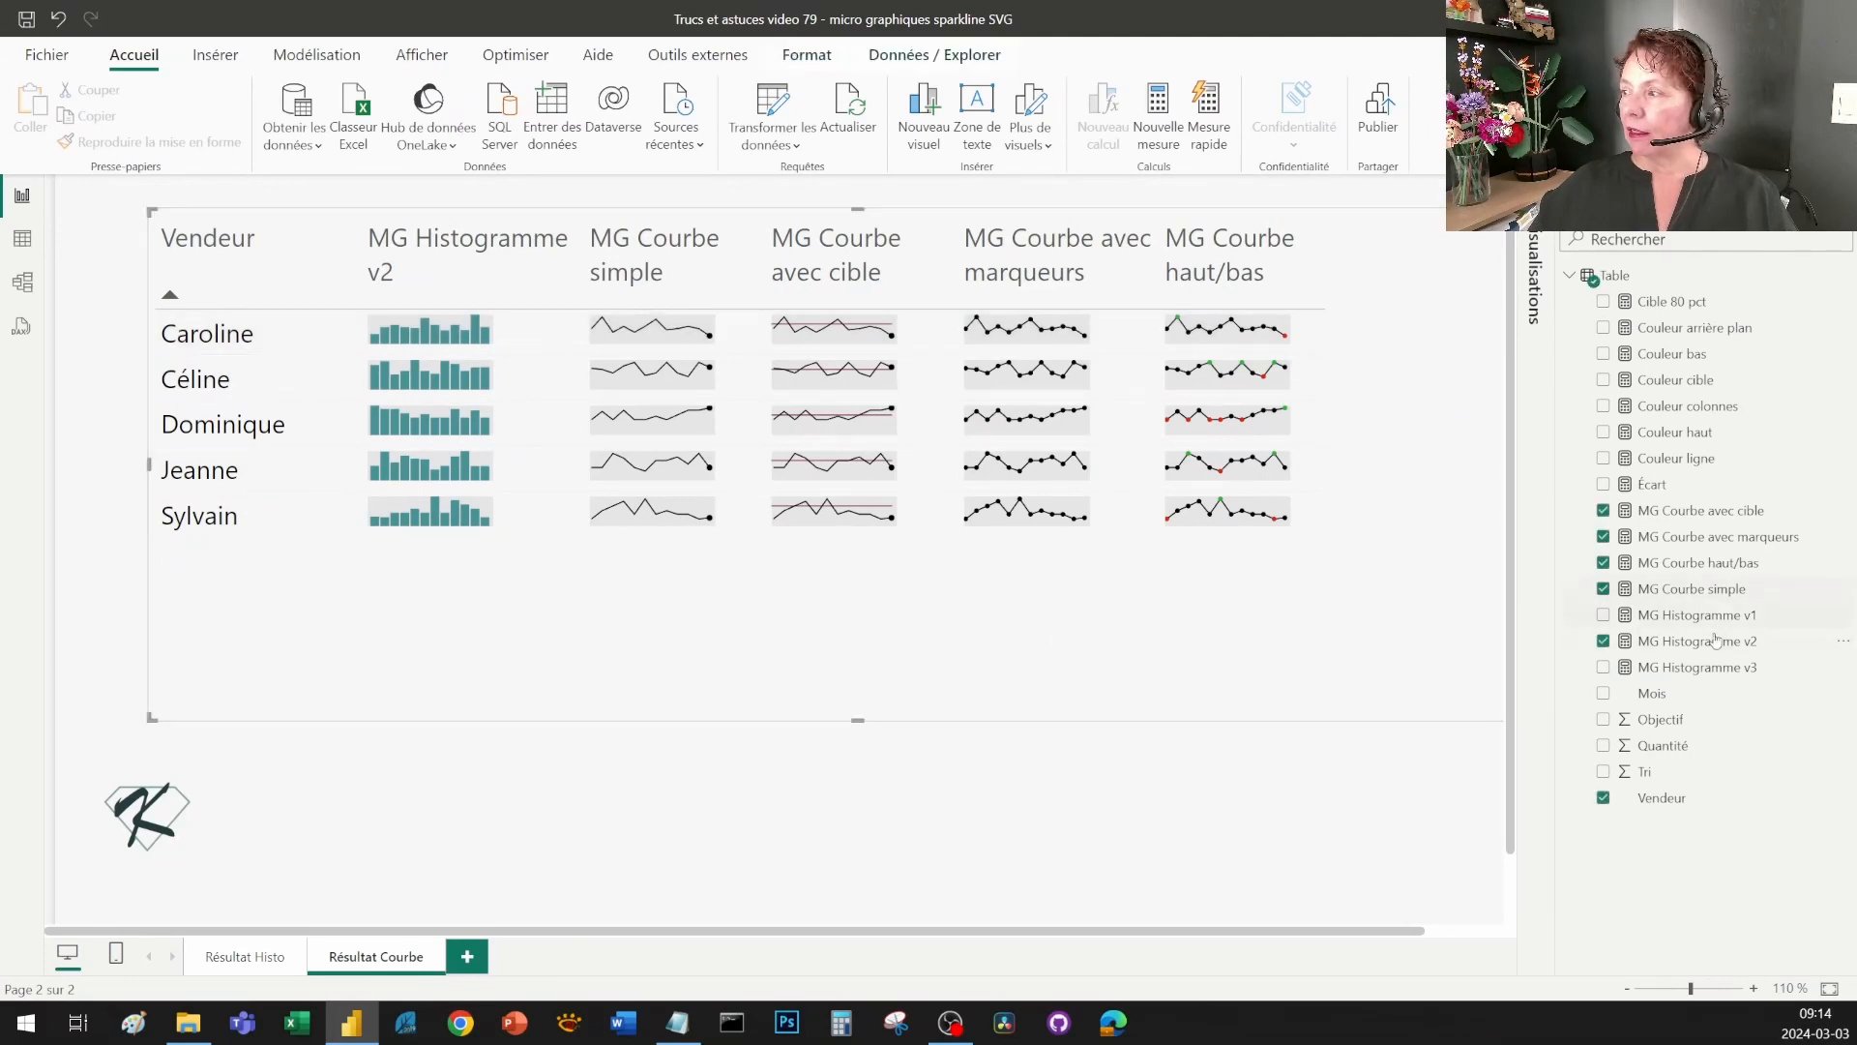
click(1722, 588)
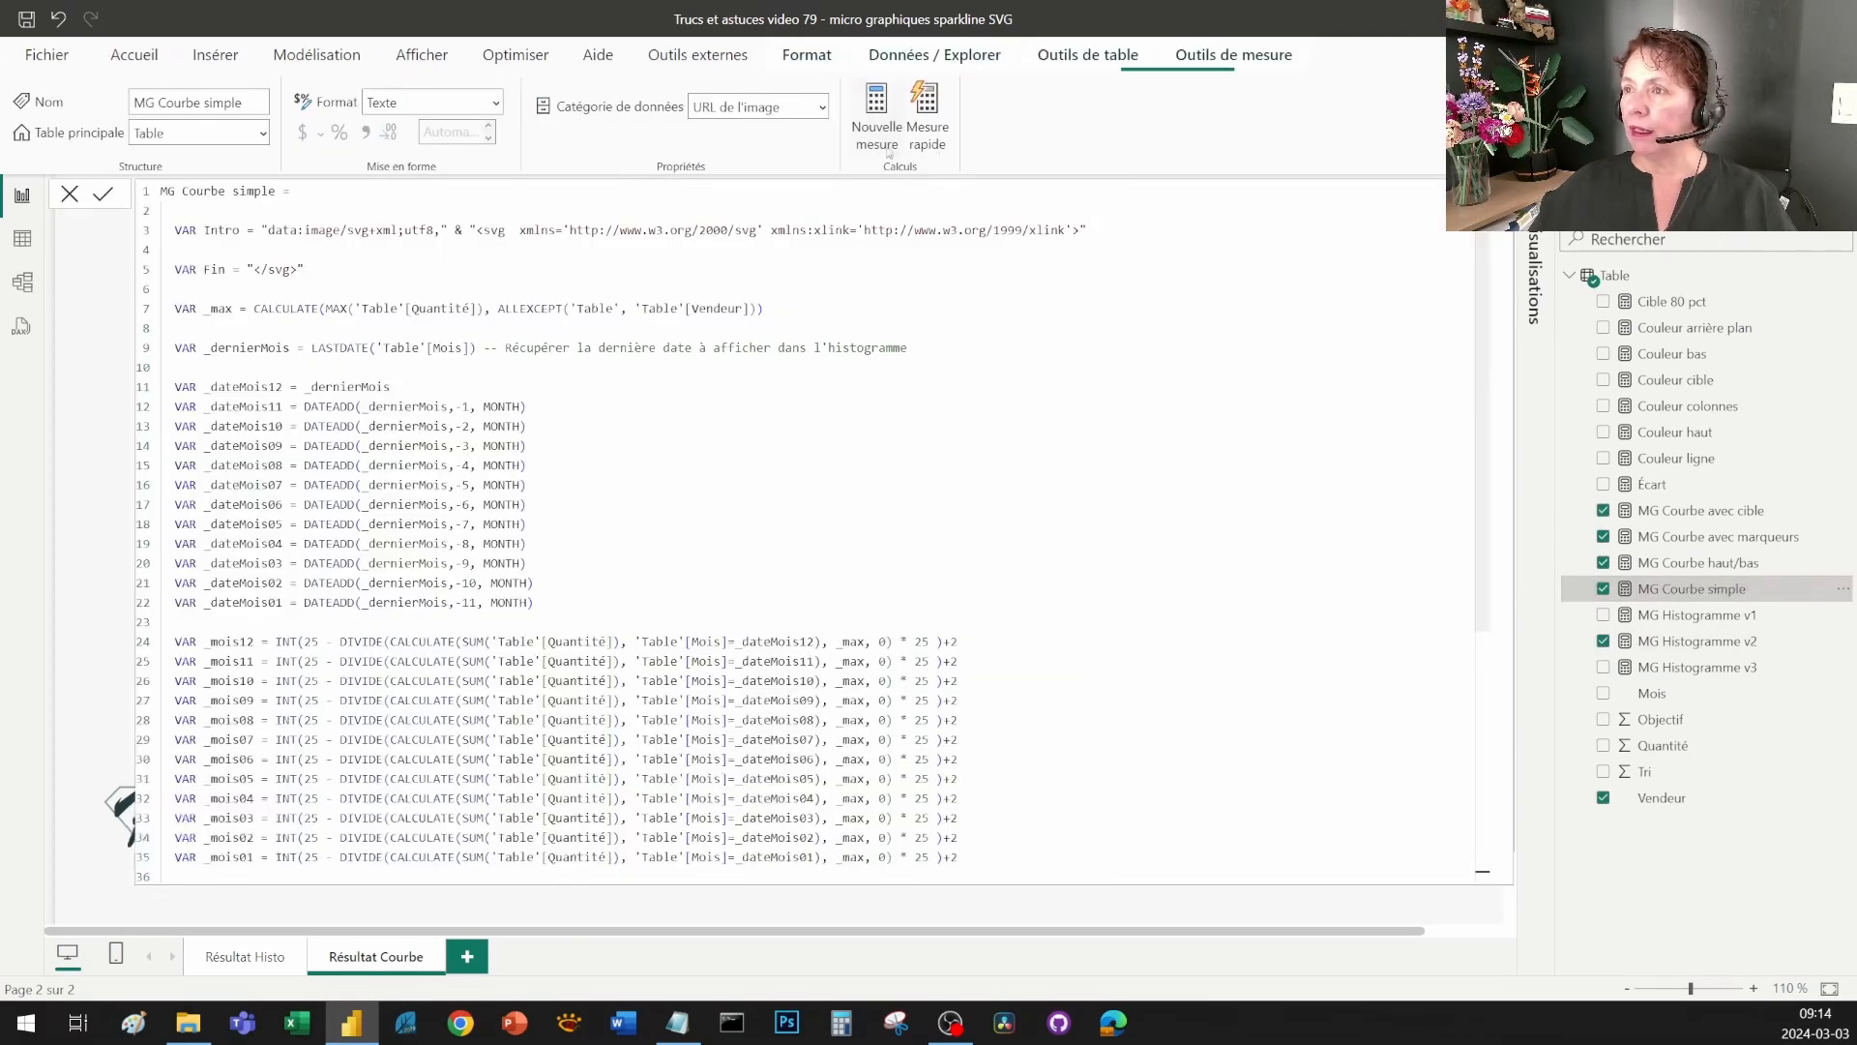
click(823, 107)
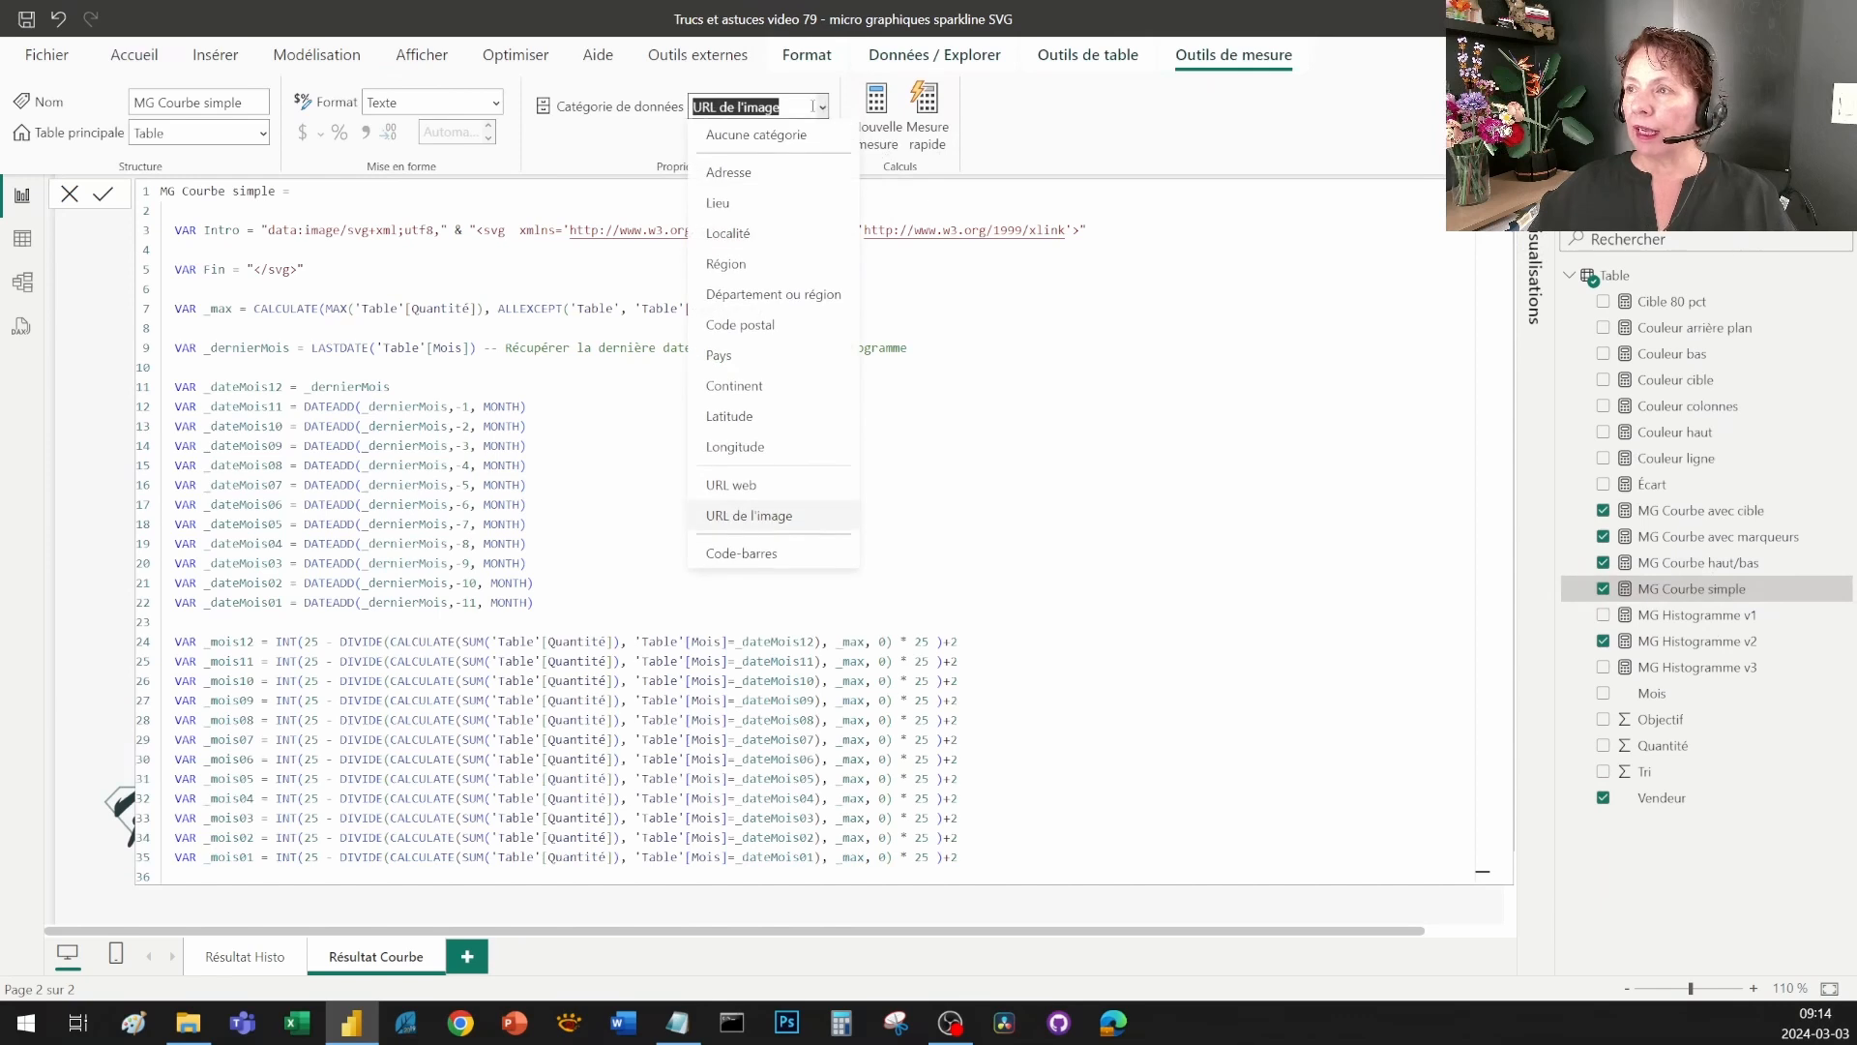
click(732, 142)
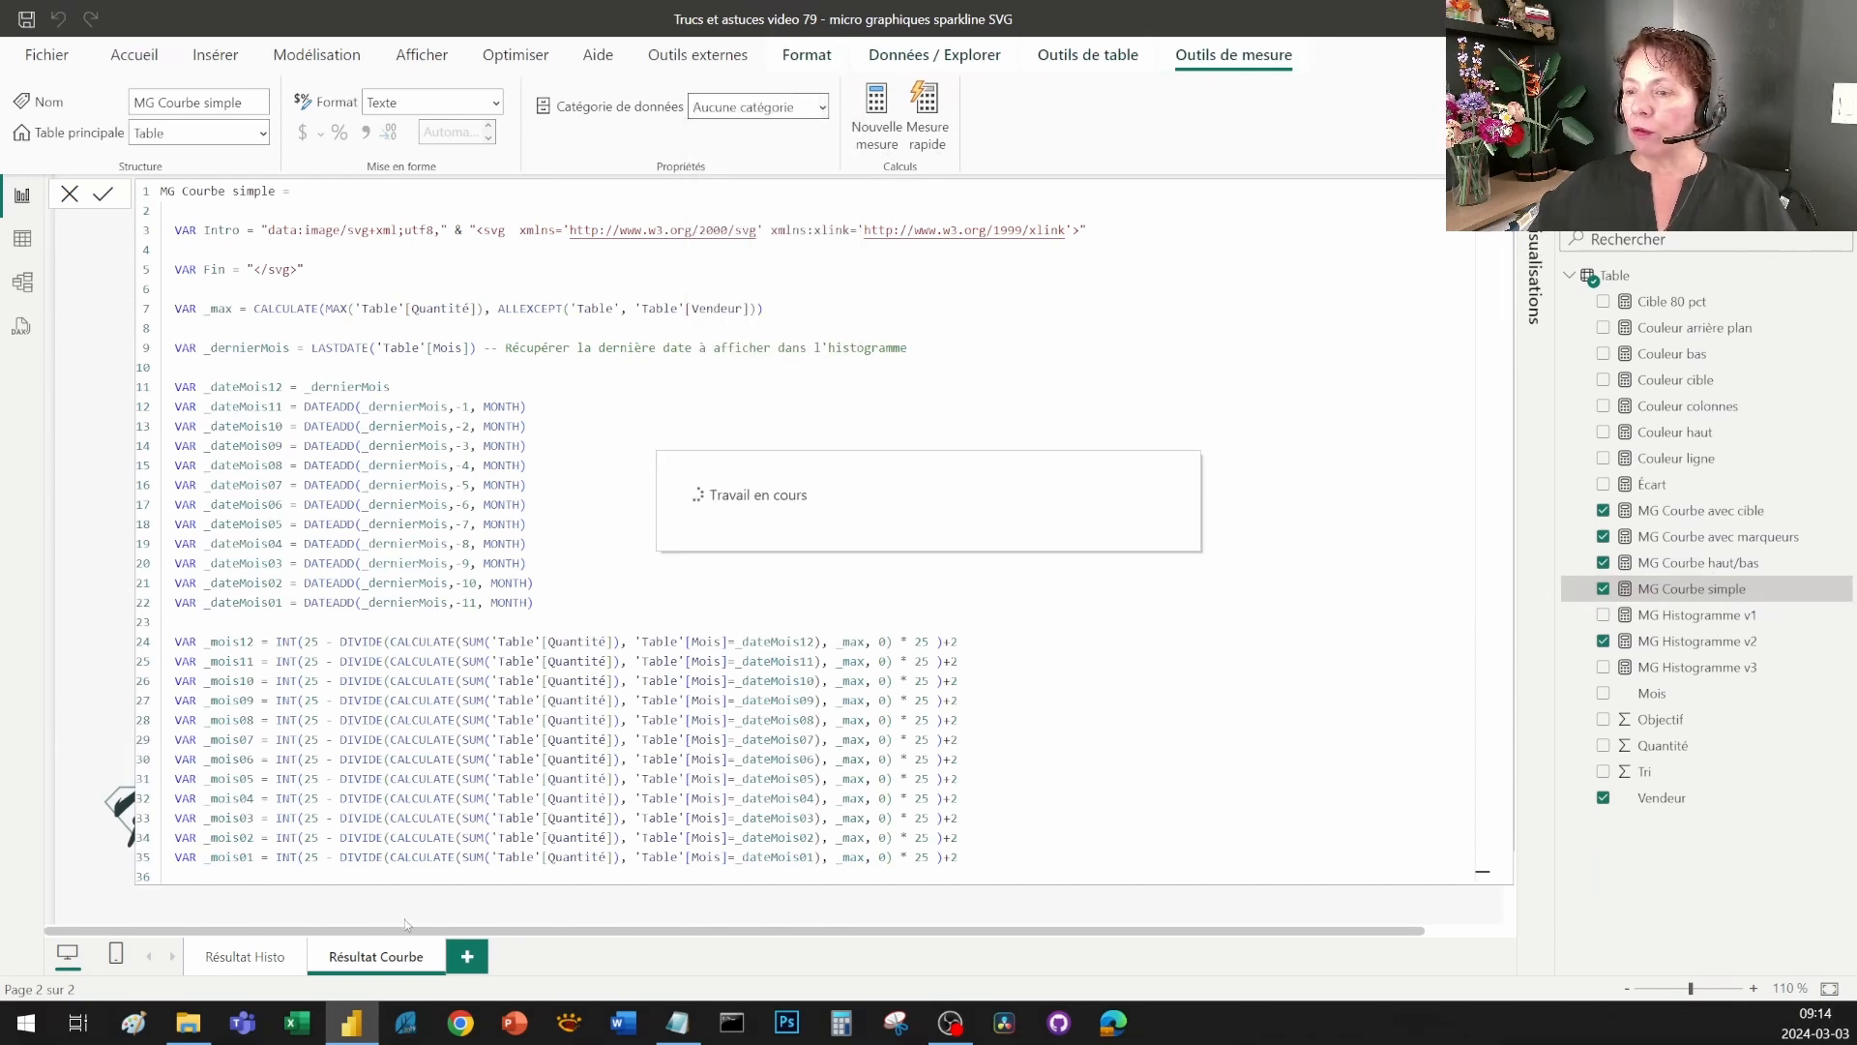
click(635, 907)
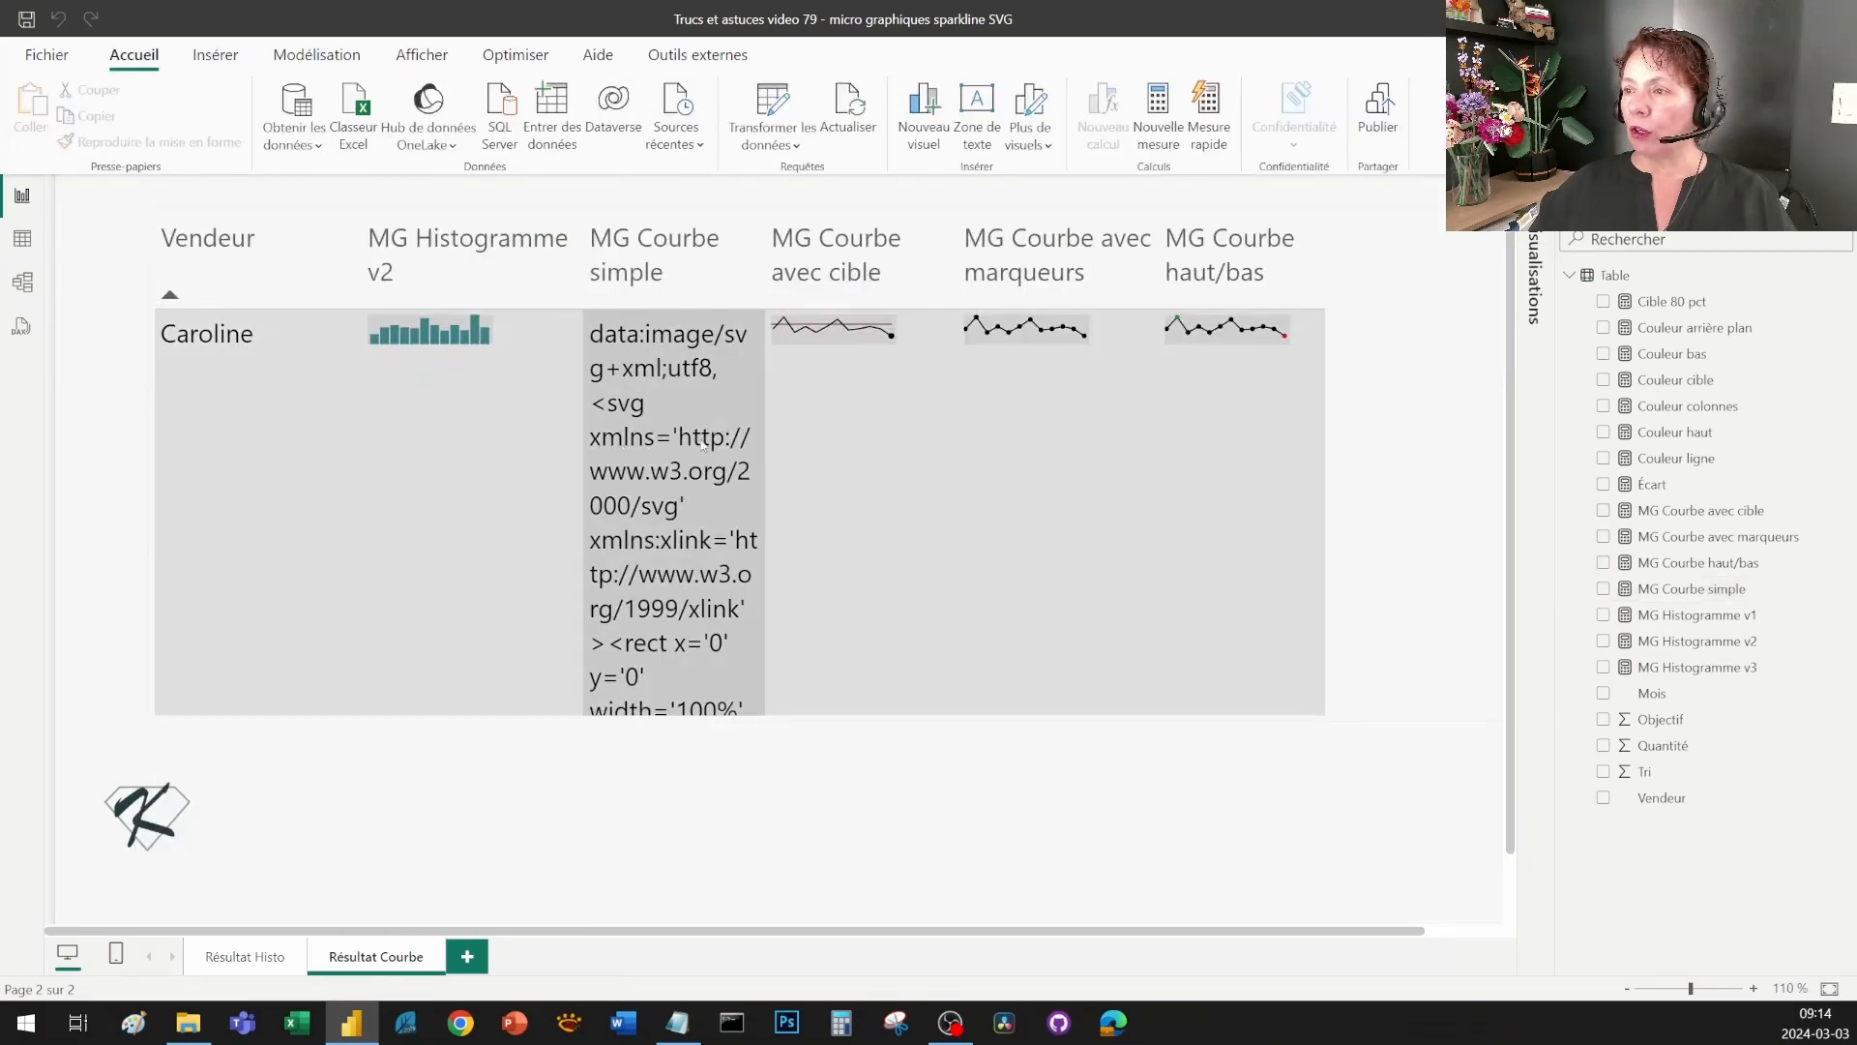
drag(763, 248, 1328, 263)
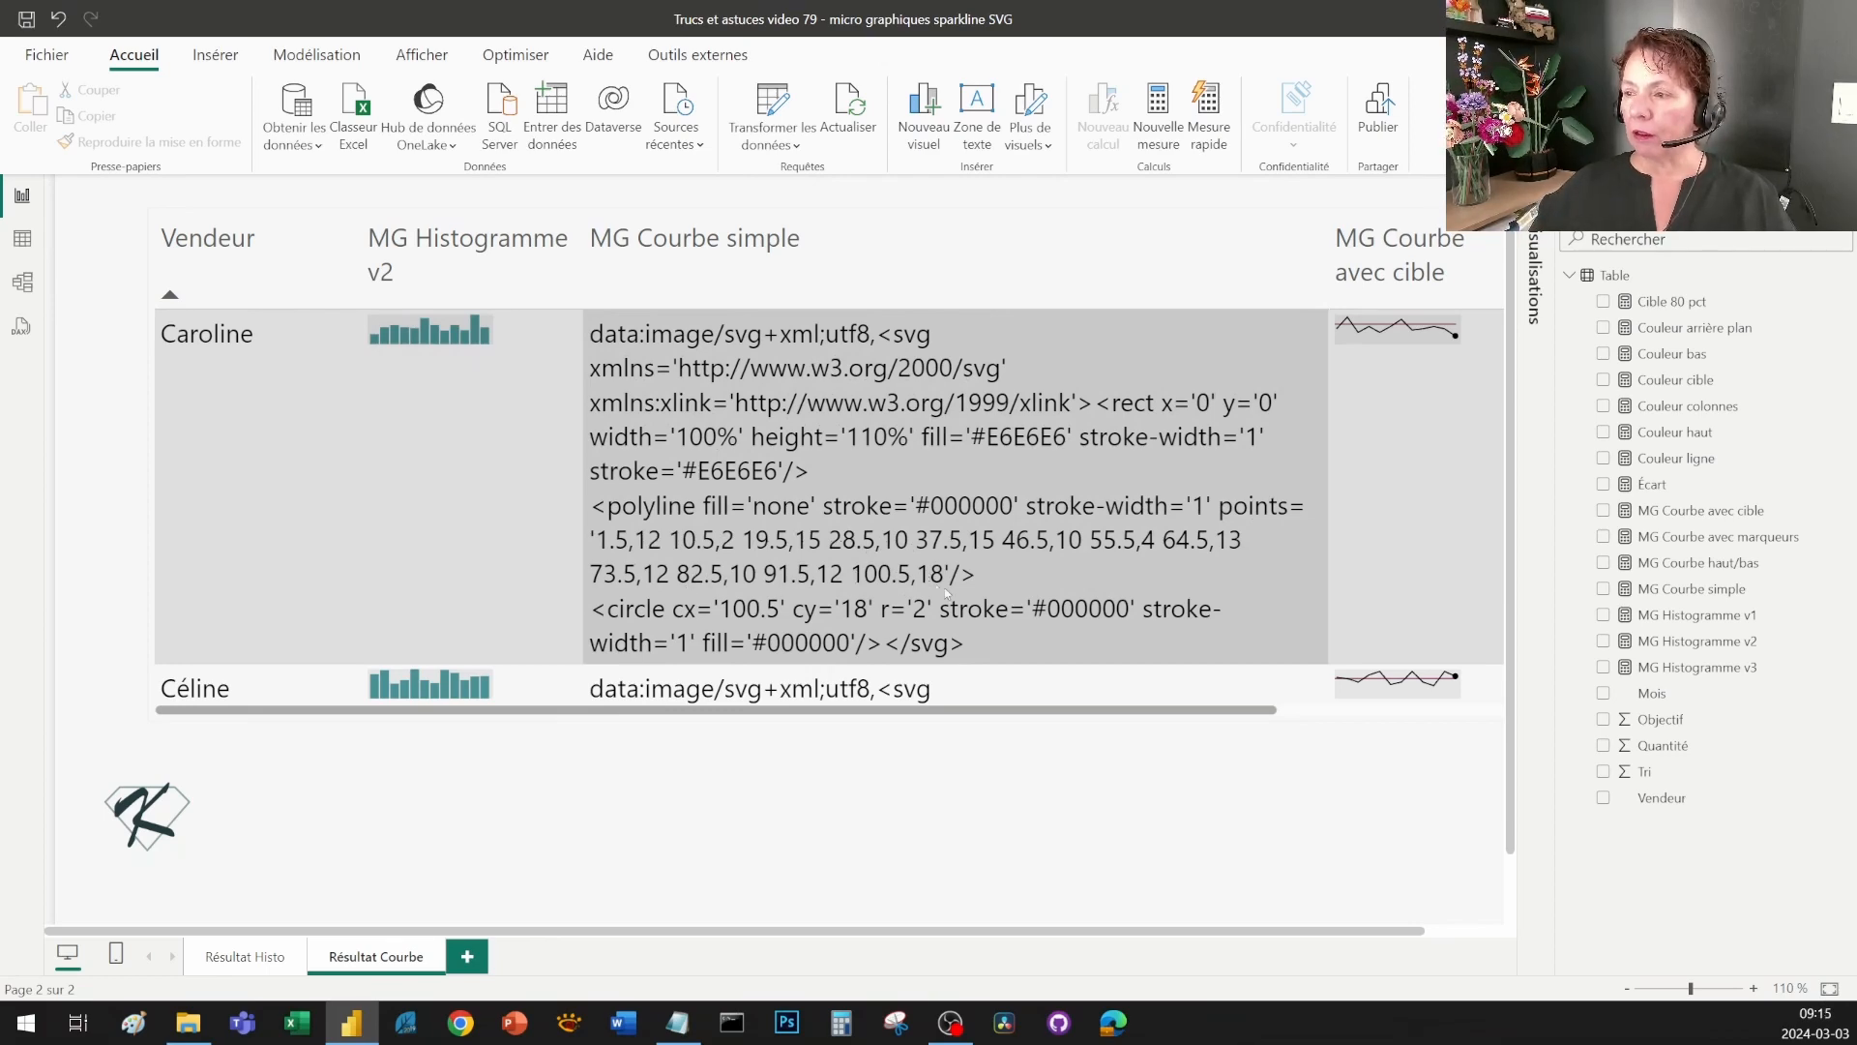
- Set the MG Courbe simple measure's data category to URL de l'image
click(1698, 562)
click(1697, 591)
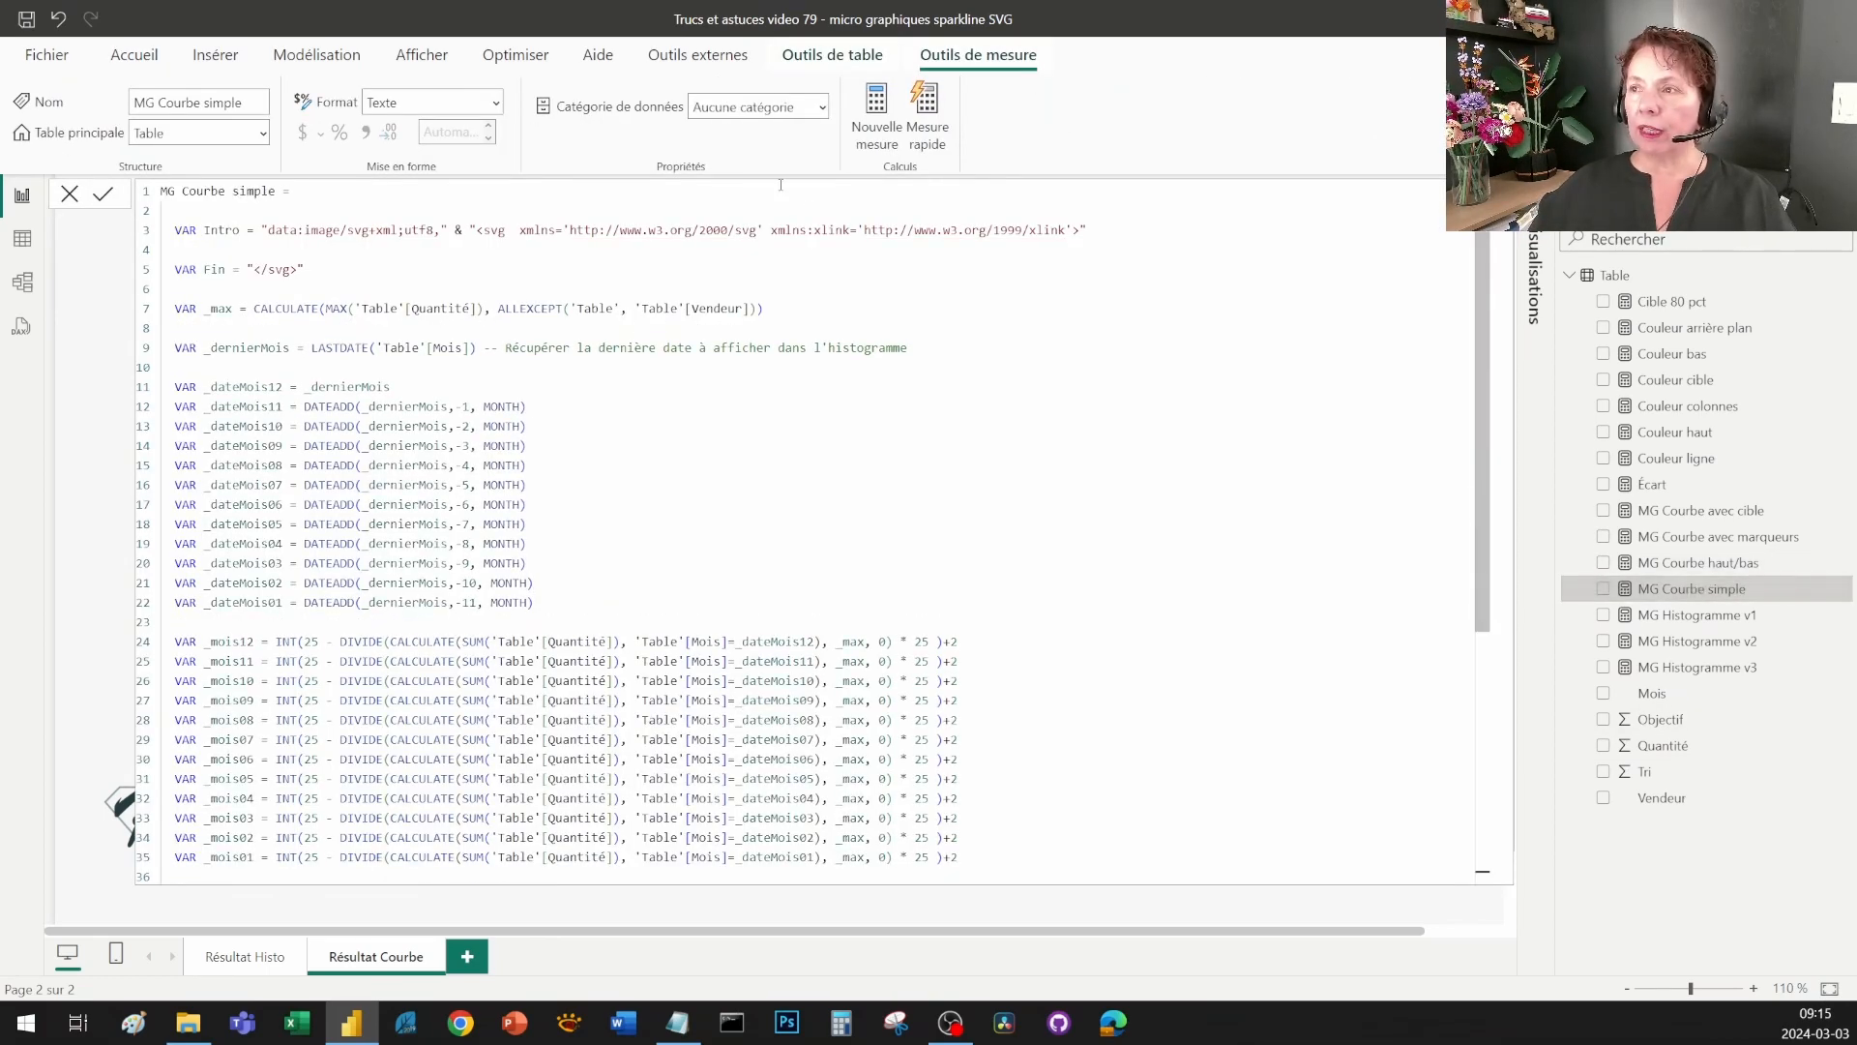
click(820, 111)
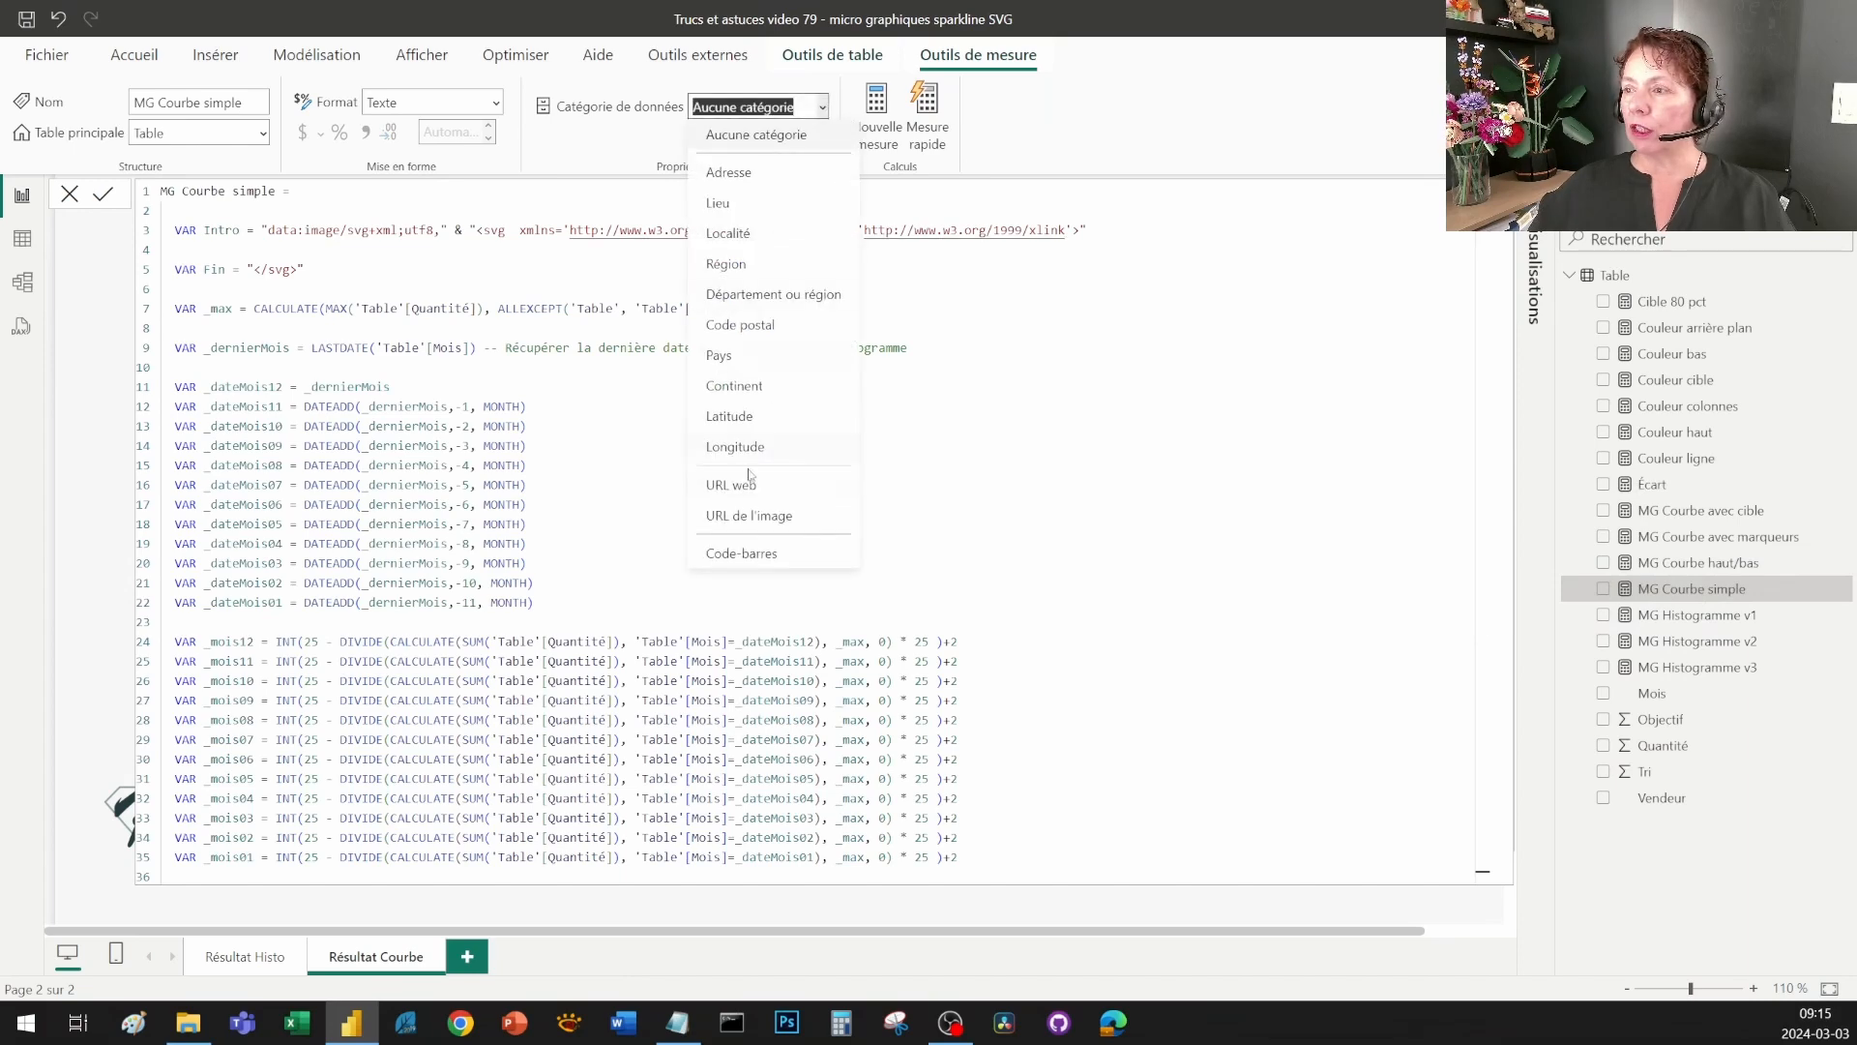
click(755, 517)
click(948, 966)
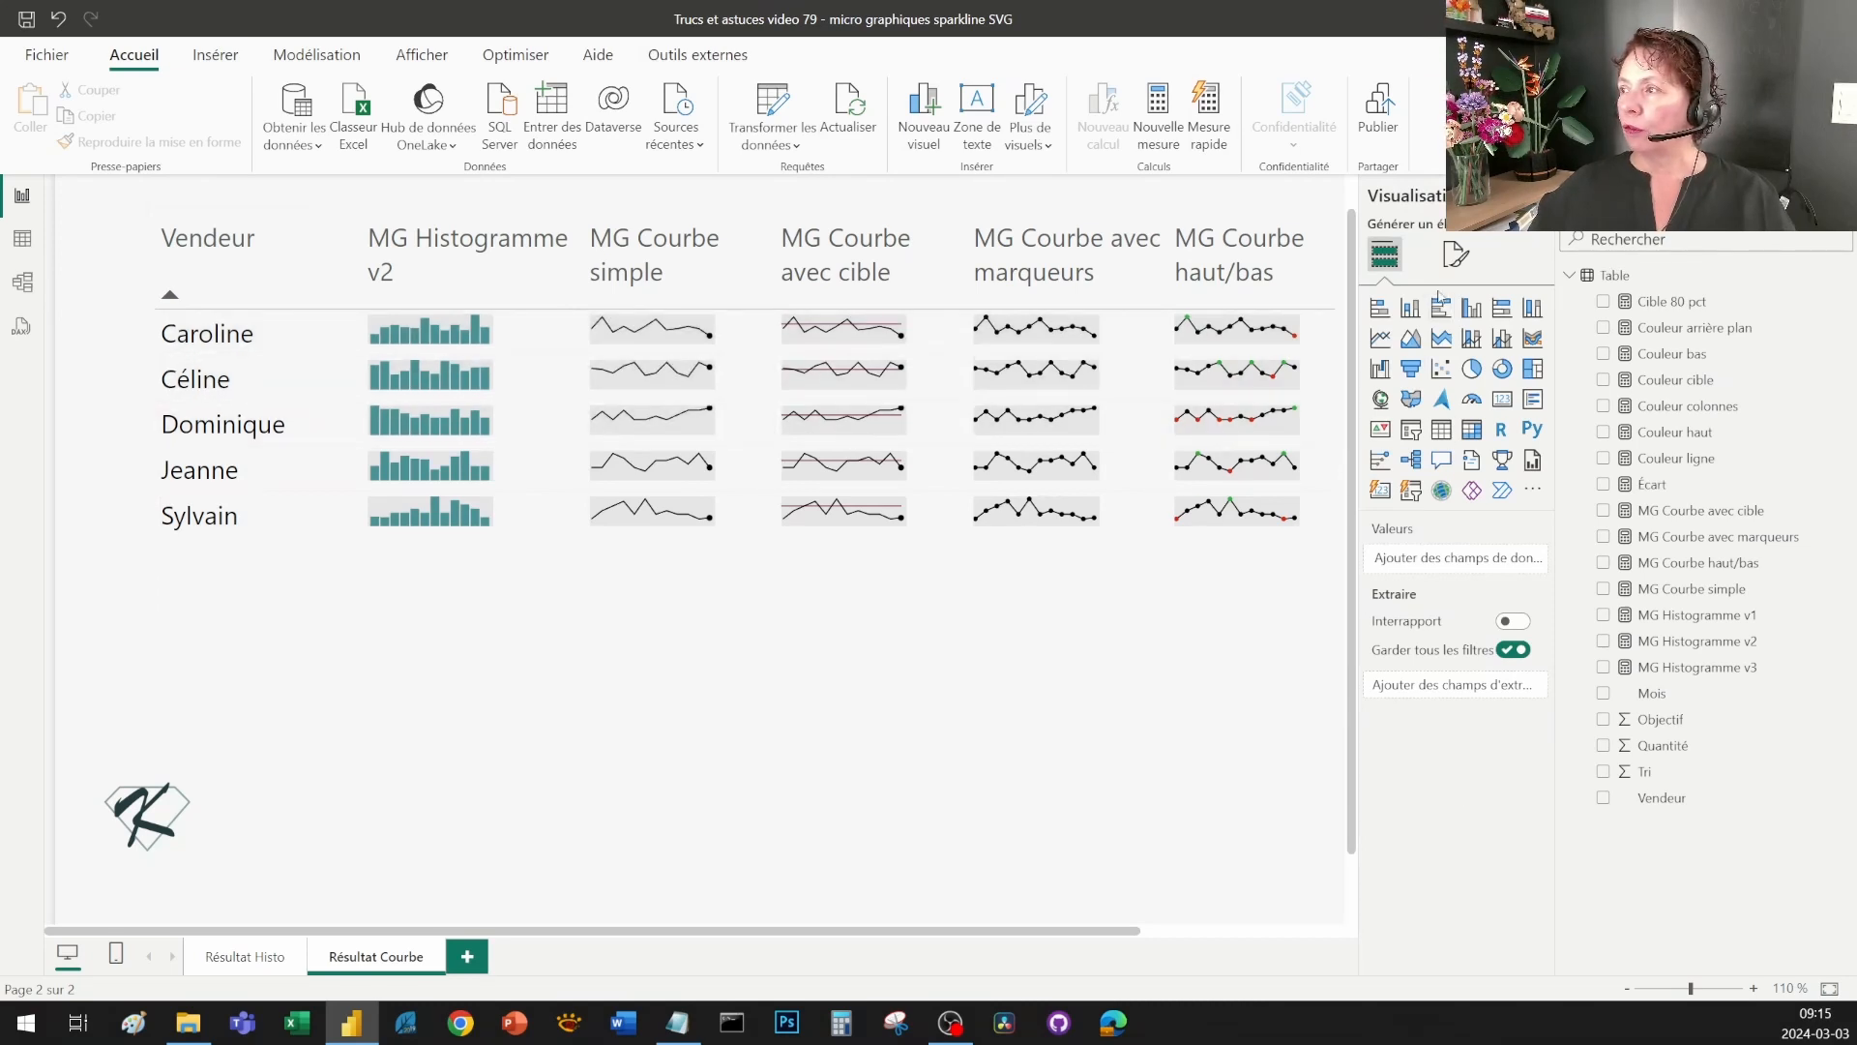
- Show the image size options in the format settings of the sparkline table
click(1457, 256)
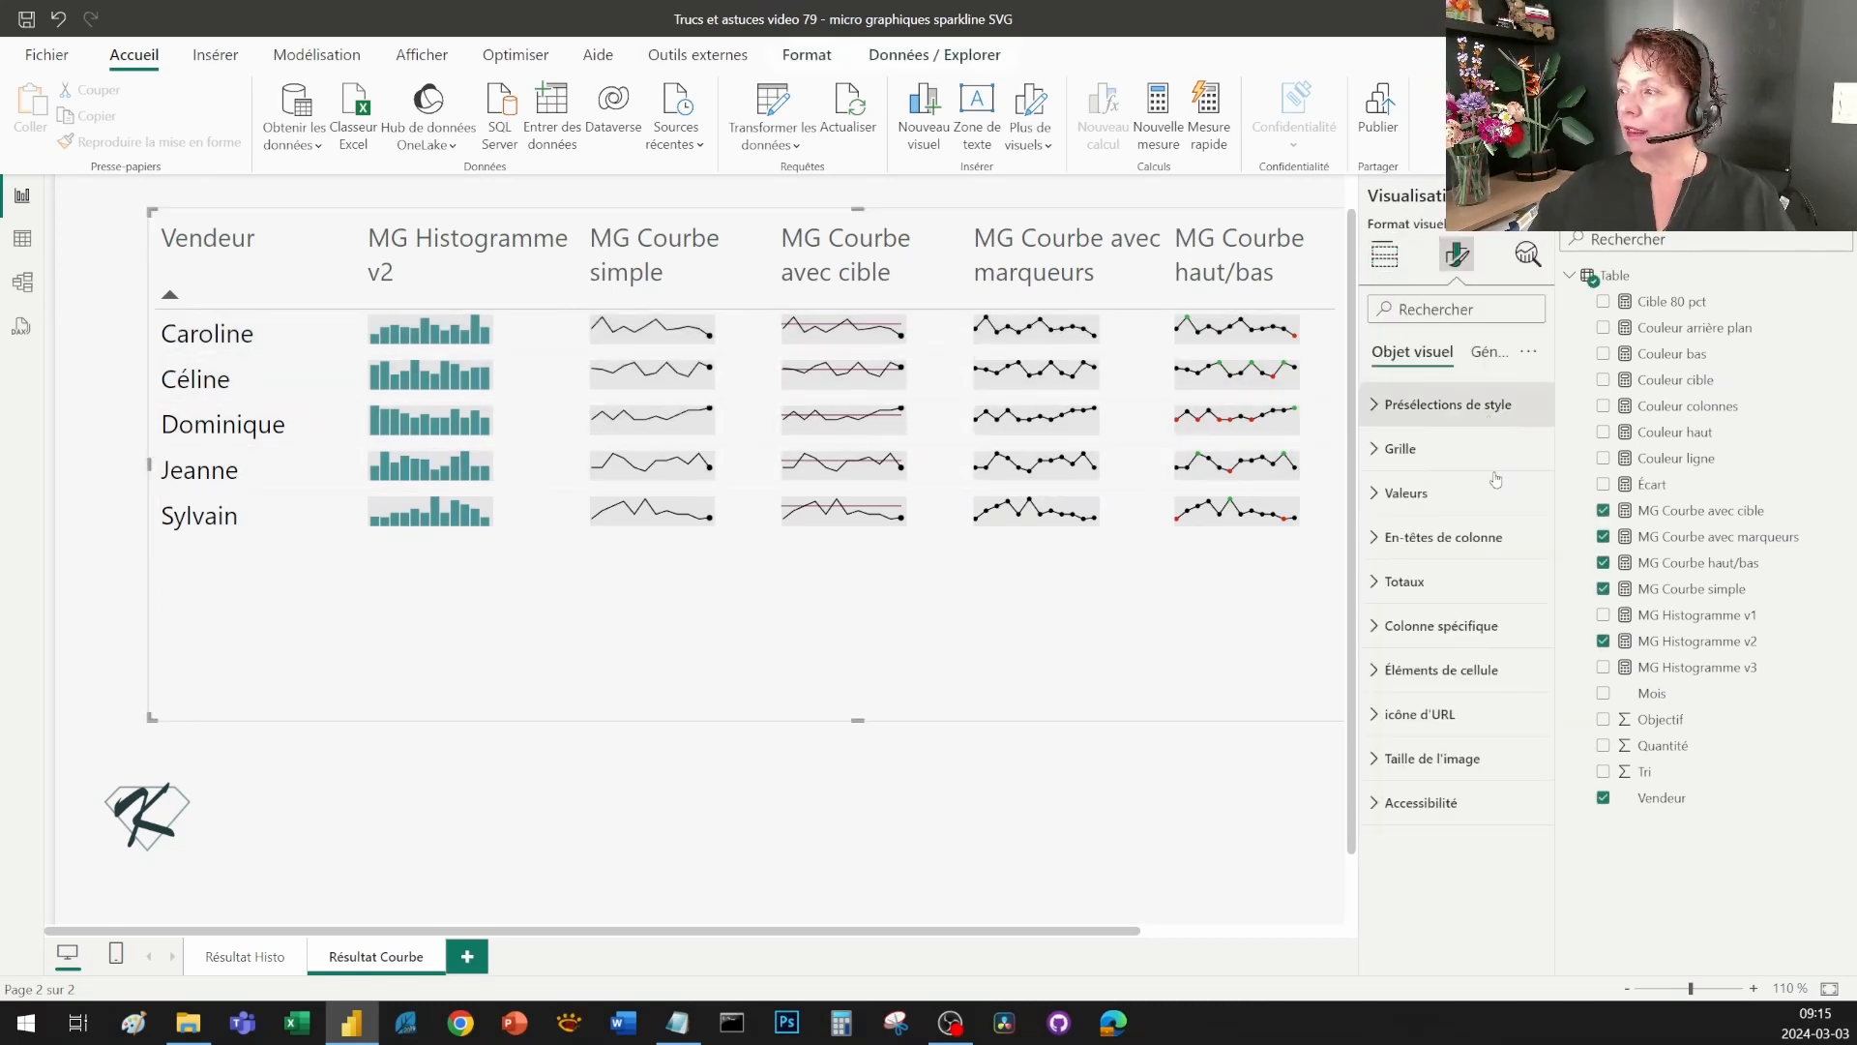
click(1448, 761)
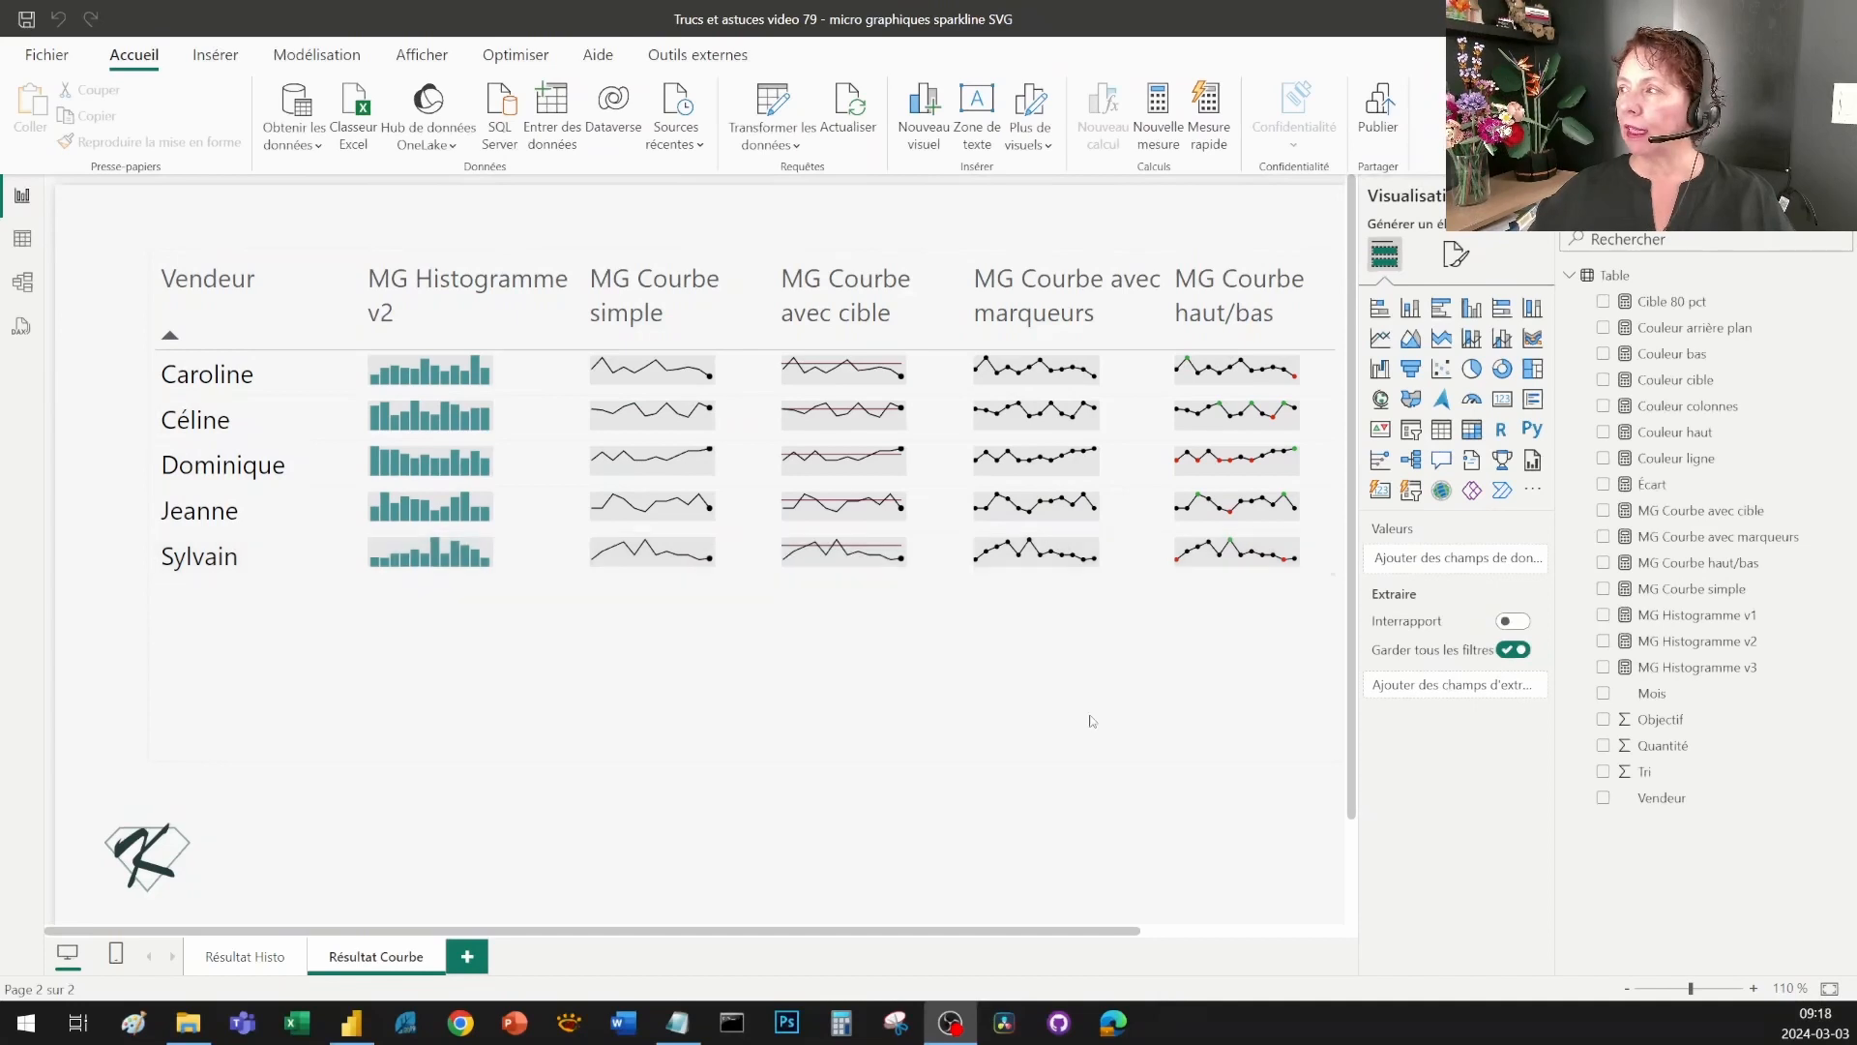
- View the Cible 80 pct measure, and examine the Cible variable and target-line polyline in MG Courbe avec cible
click(1672, 301)
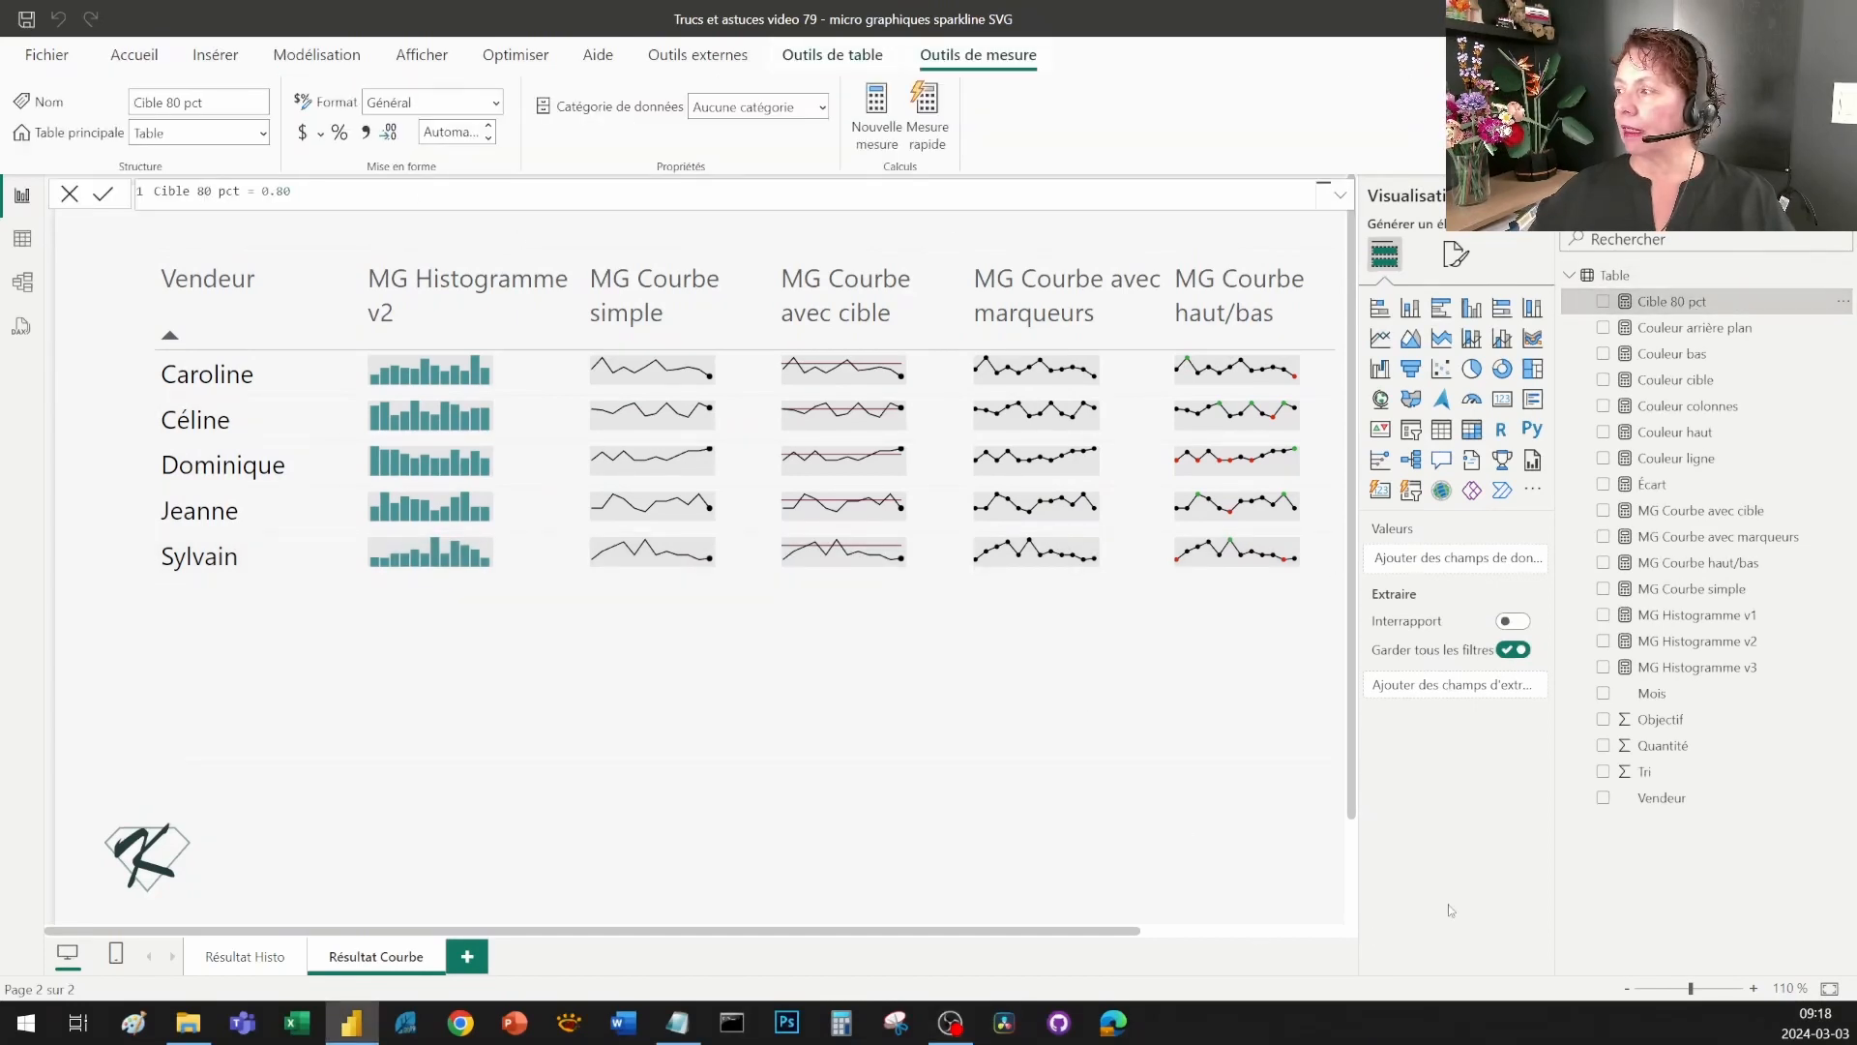
click(1700, 510)
scroll(1113, 492, down, 7)
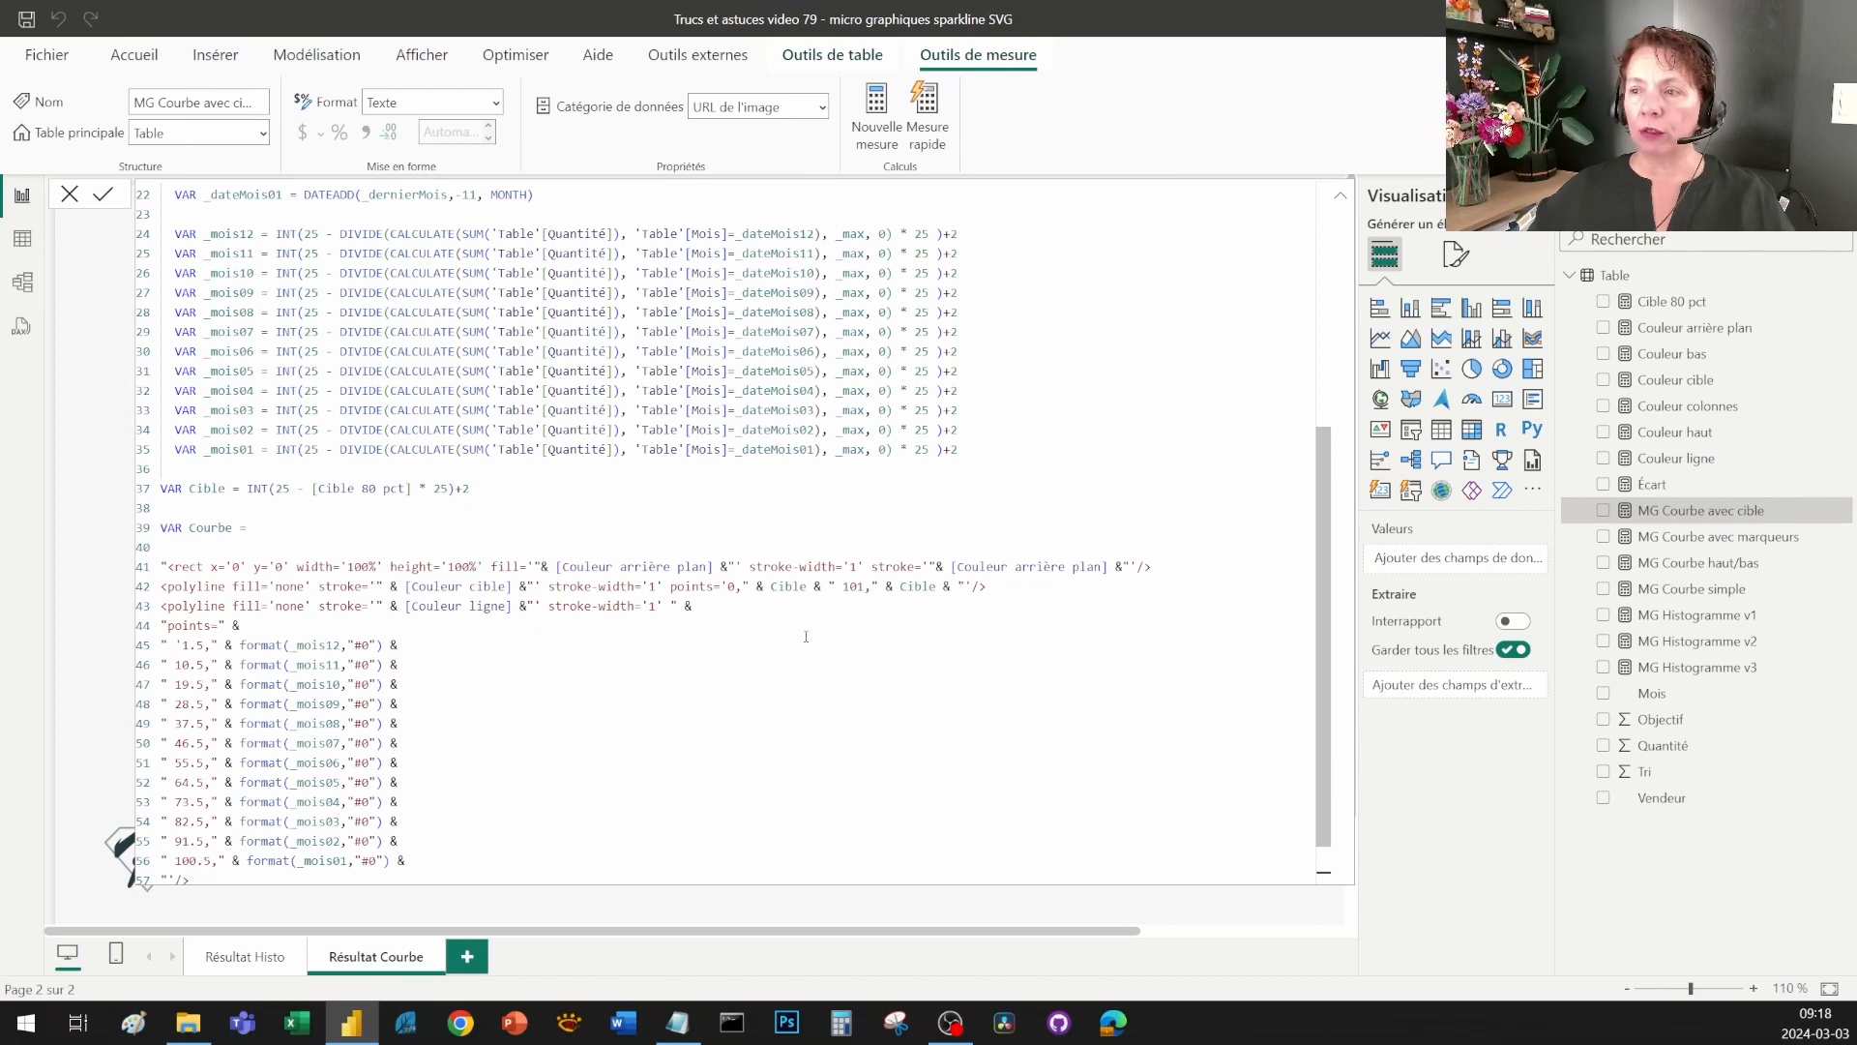
drag(504, 489, 161, 490)
click(469, 490)
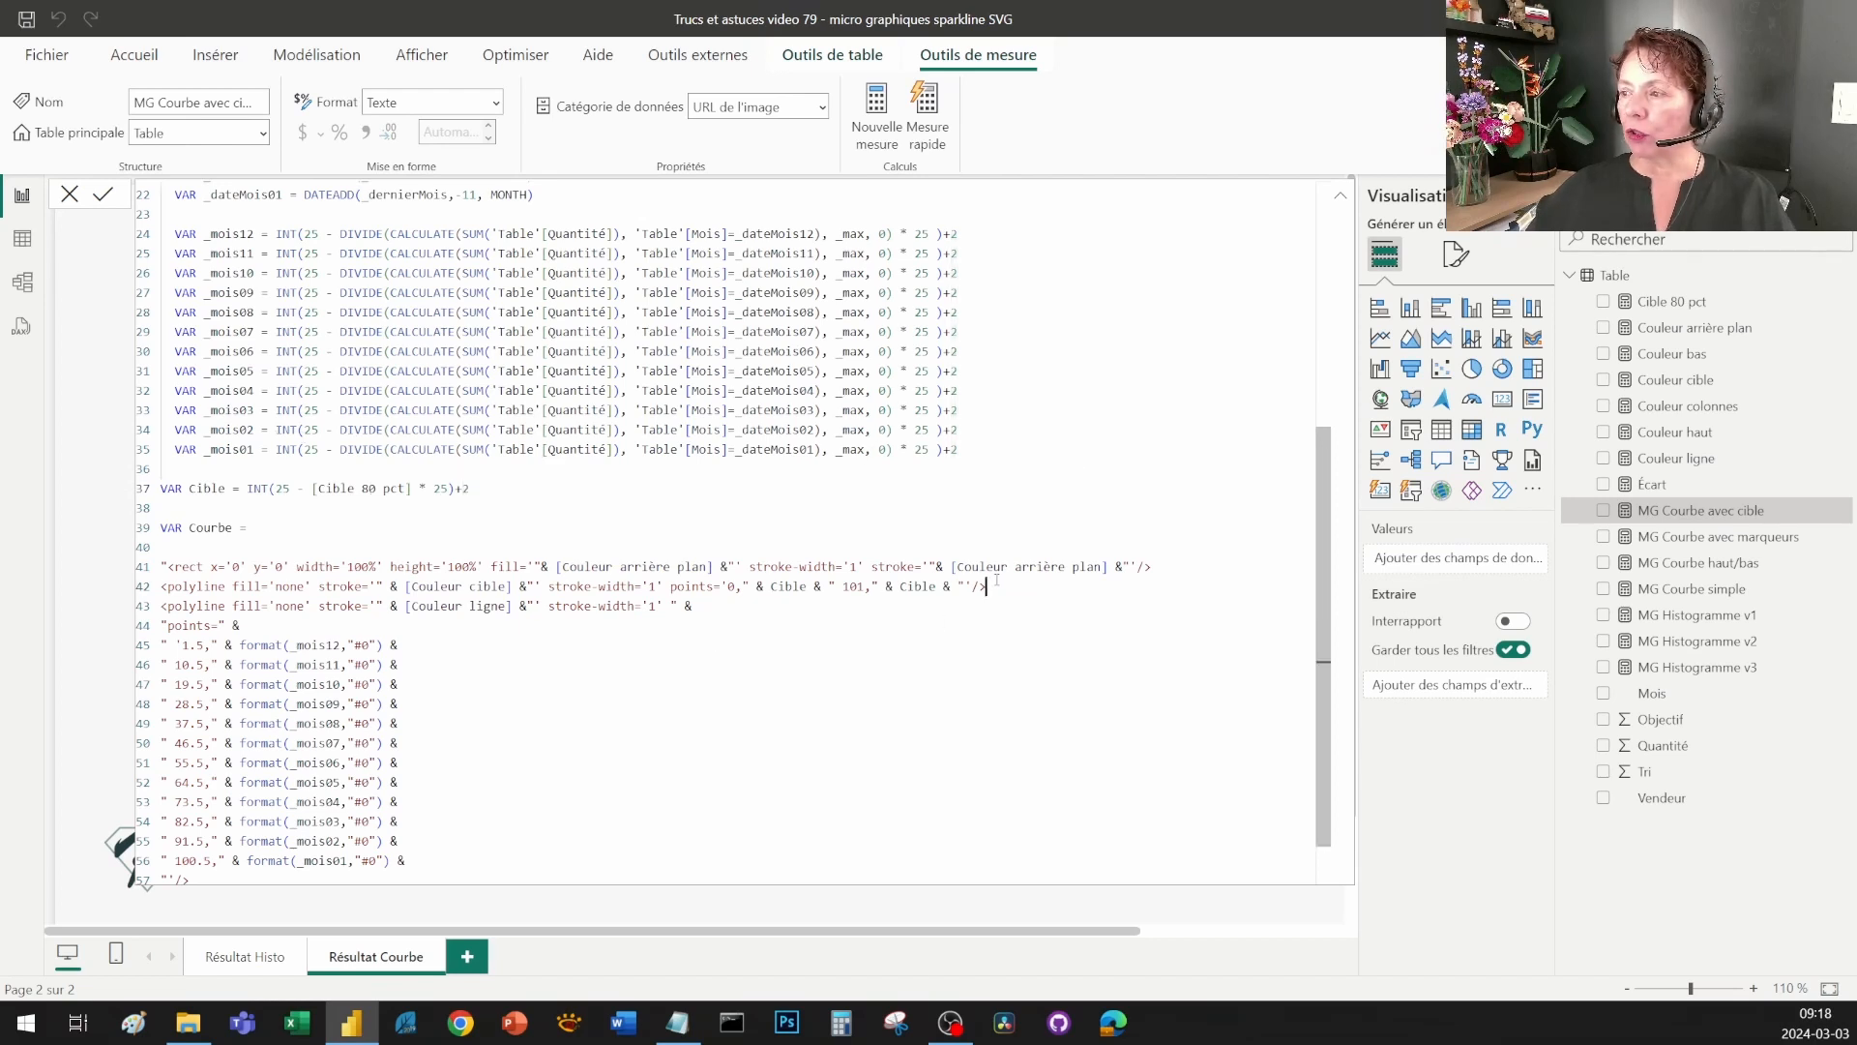
drag(987, 586, 142, 586)
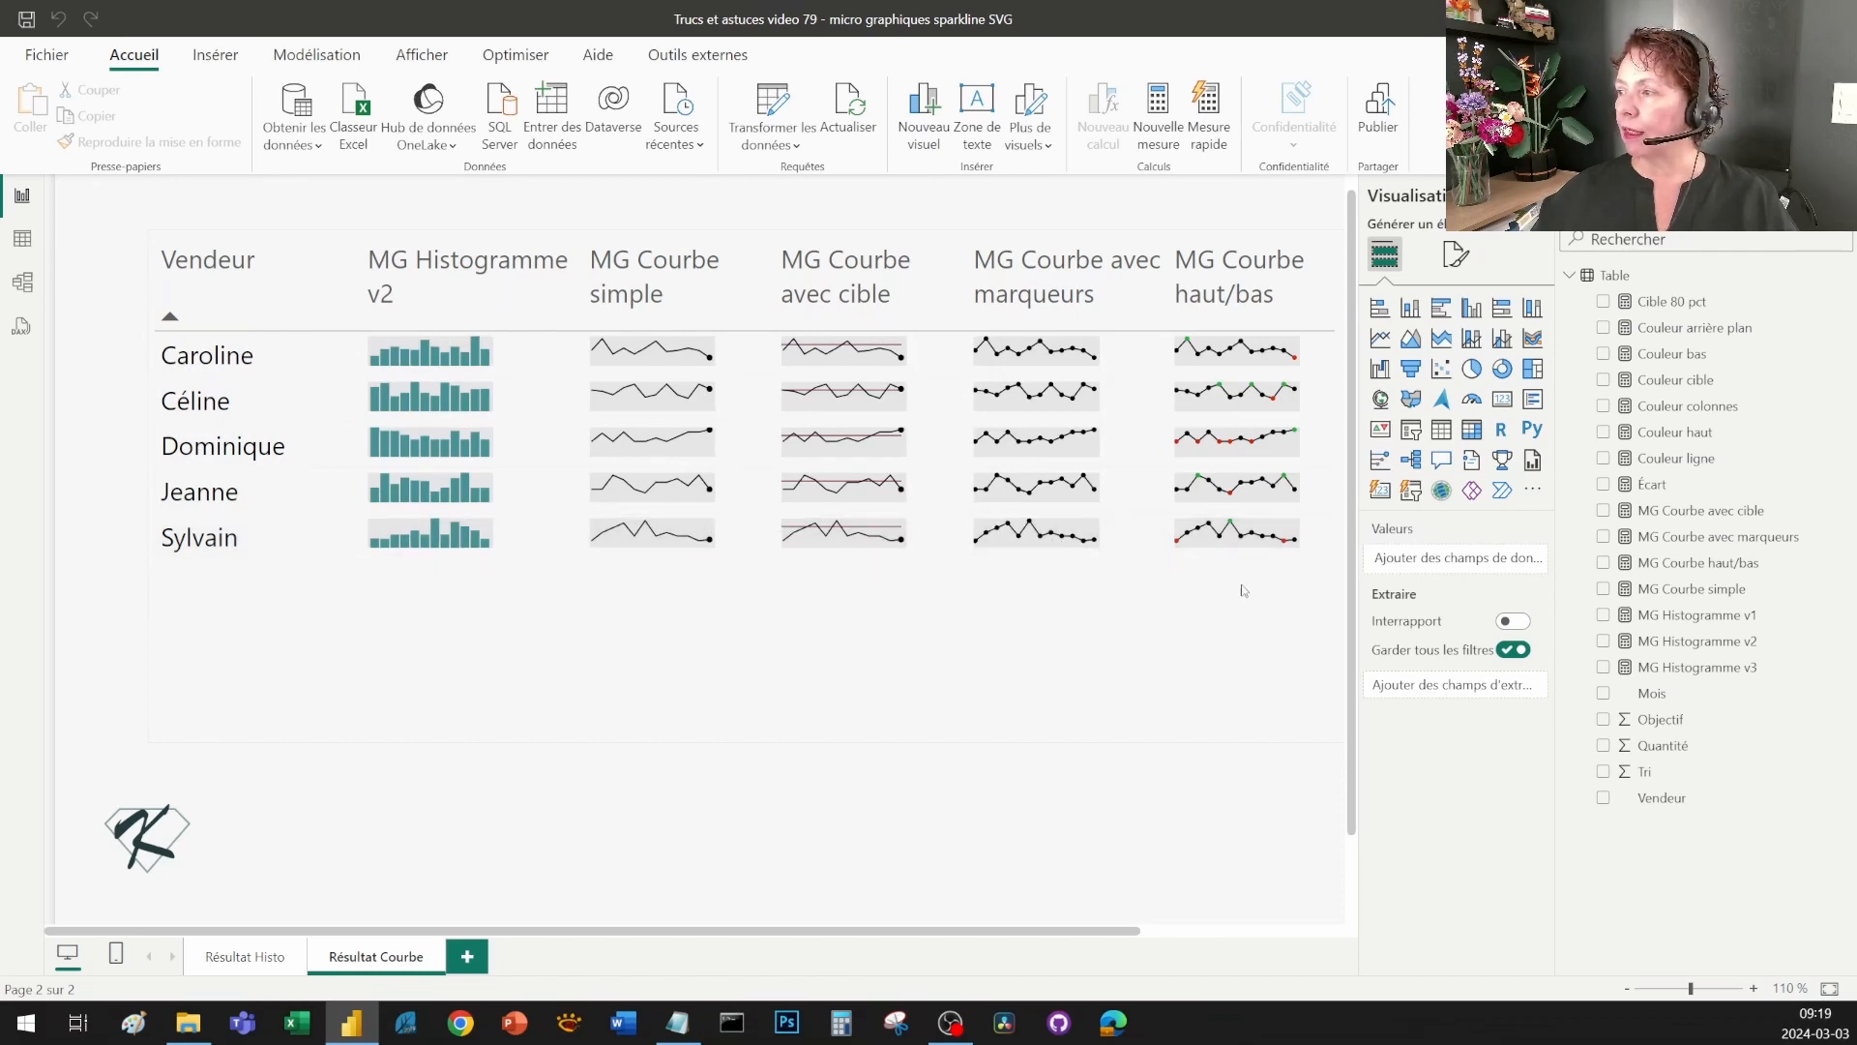
- Examine the monthly circle elements and their radius in the Courbe variable of MG Courbe avec marqueurs
click(1719, 536)
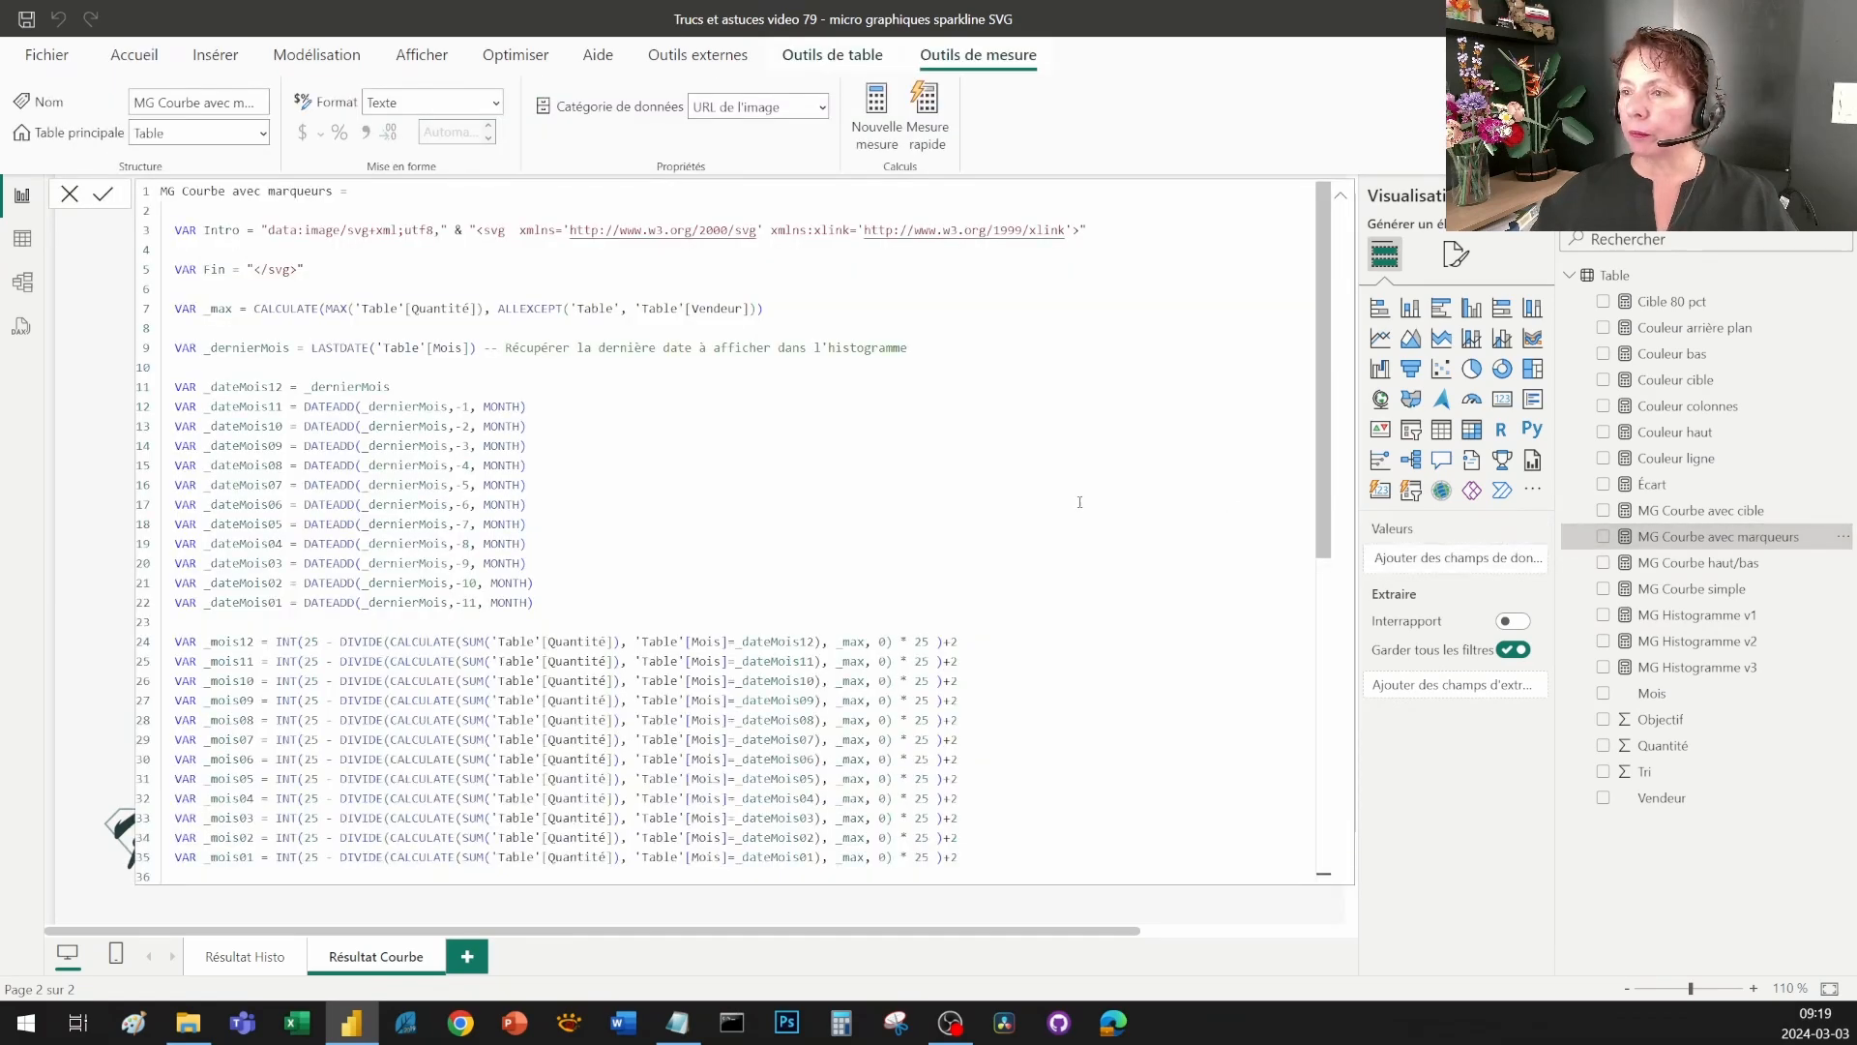
scroll(665, 375, down, 10)
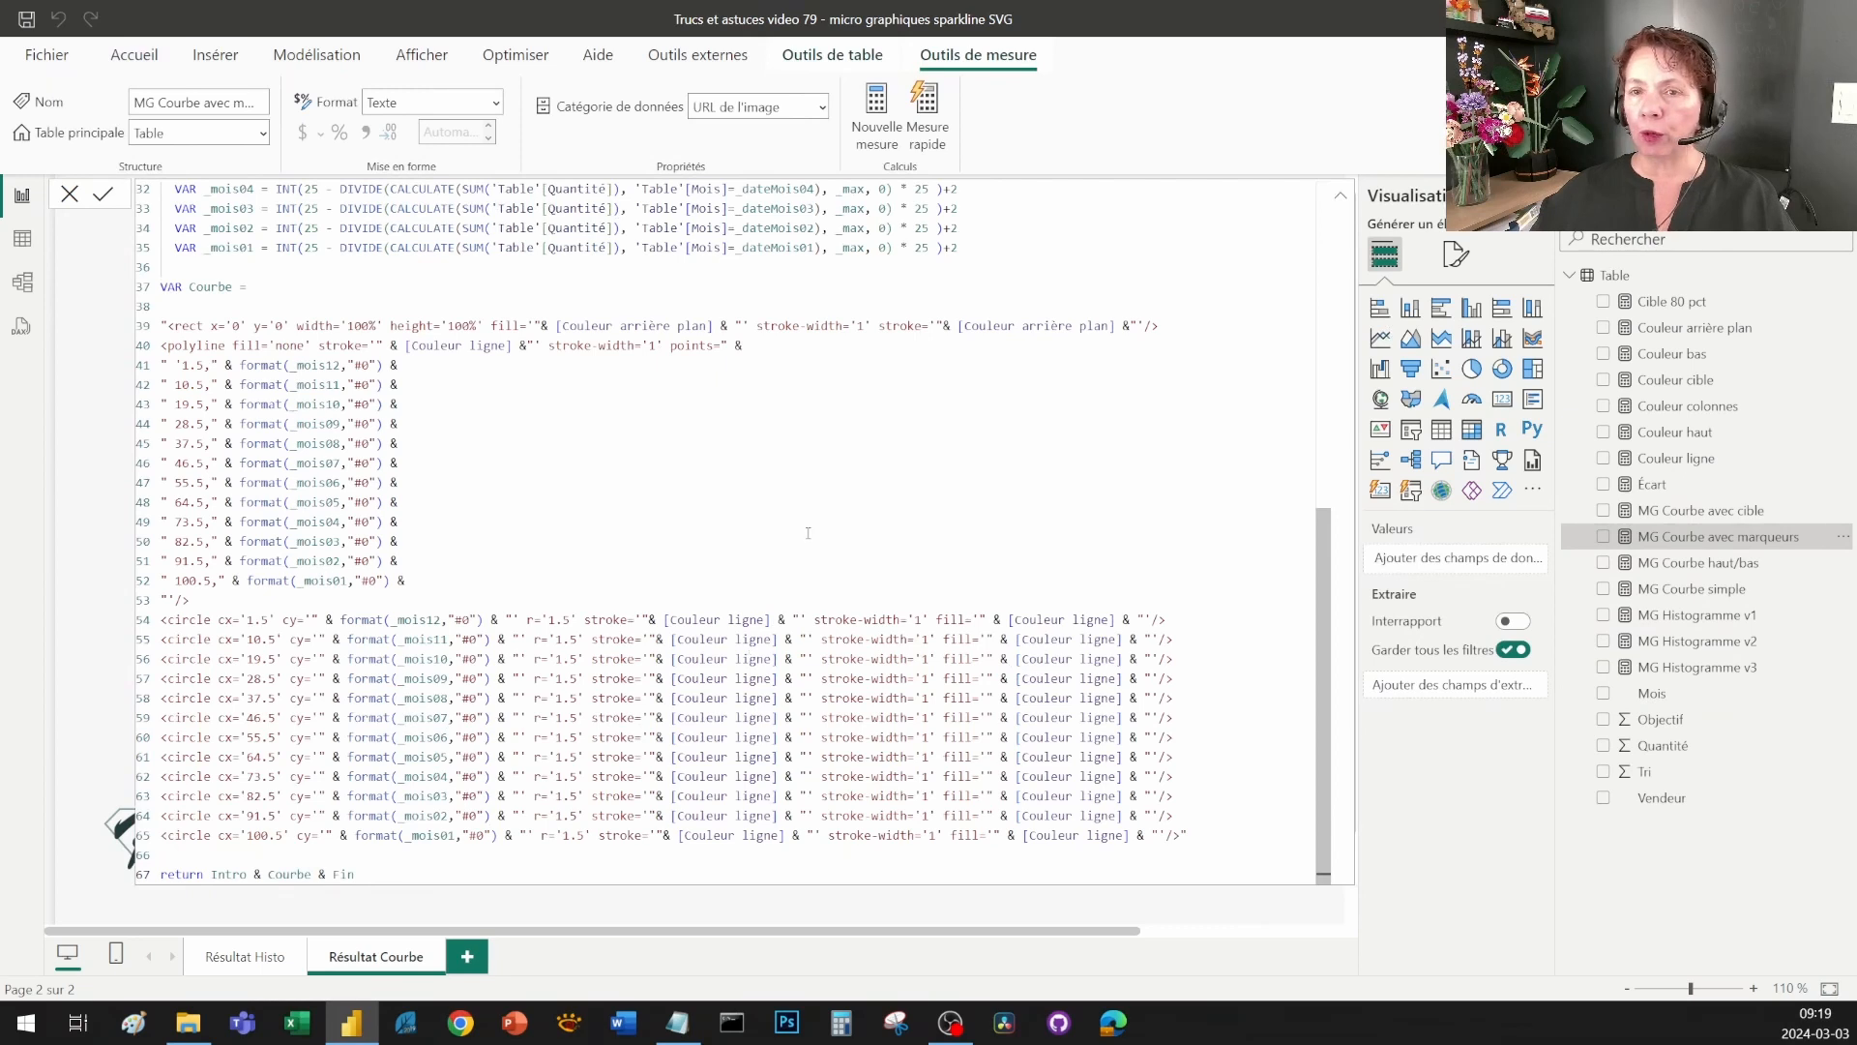
click(162, 619)
drag(161, 619, 1234, 813)
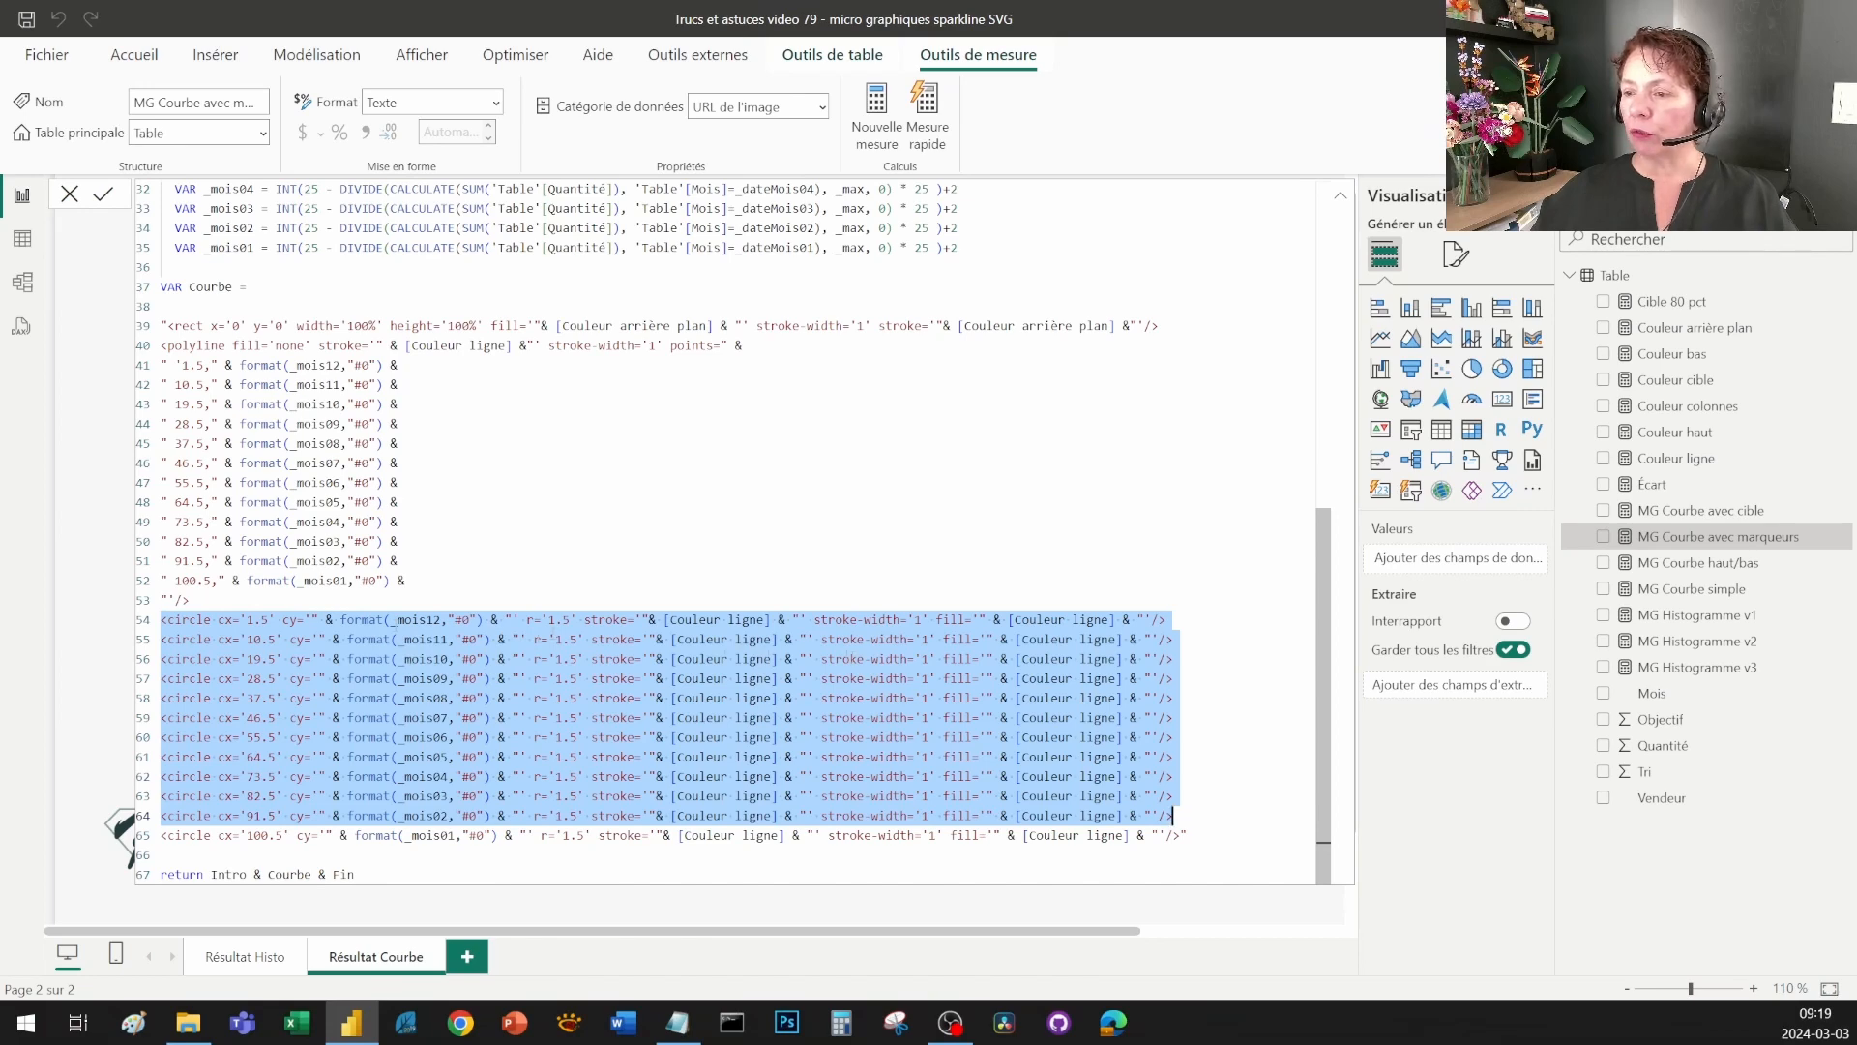
click(506, 851)
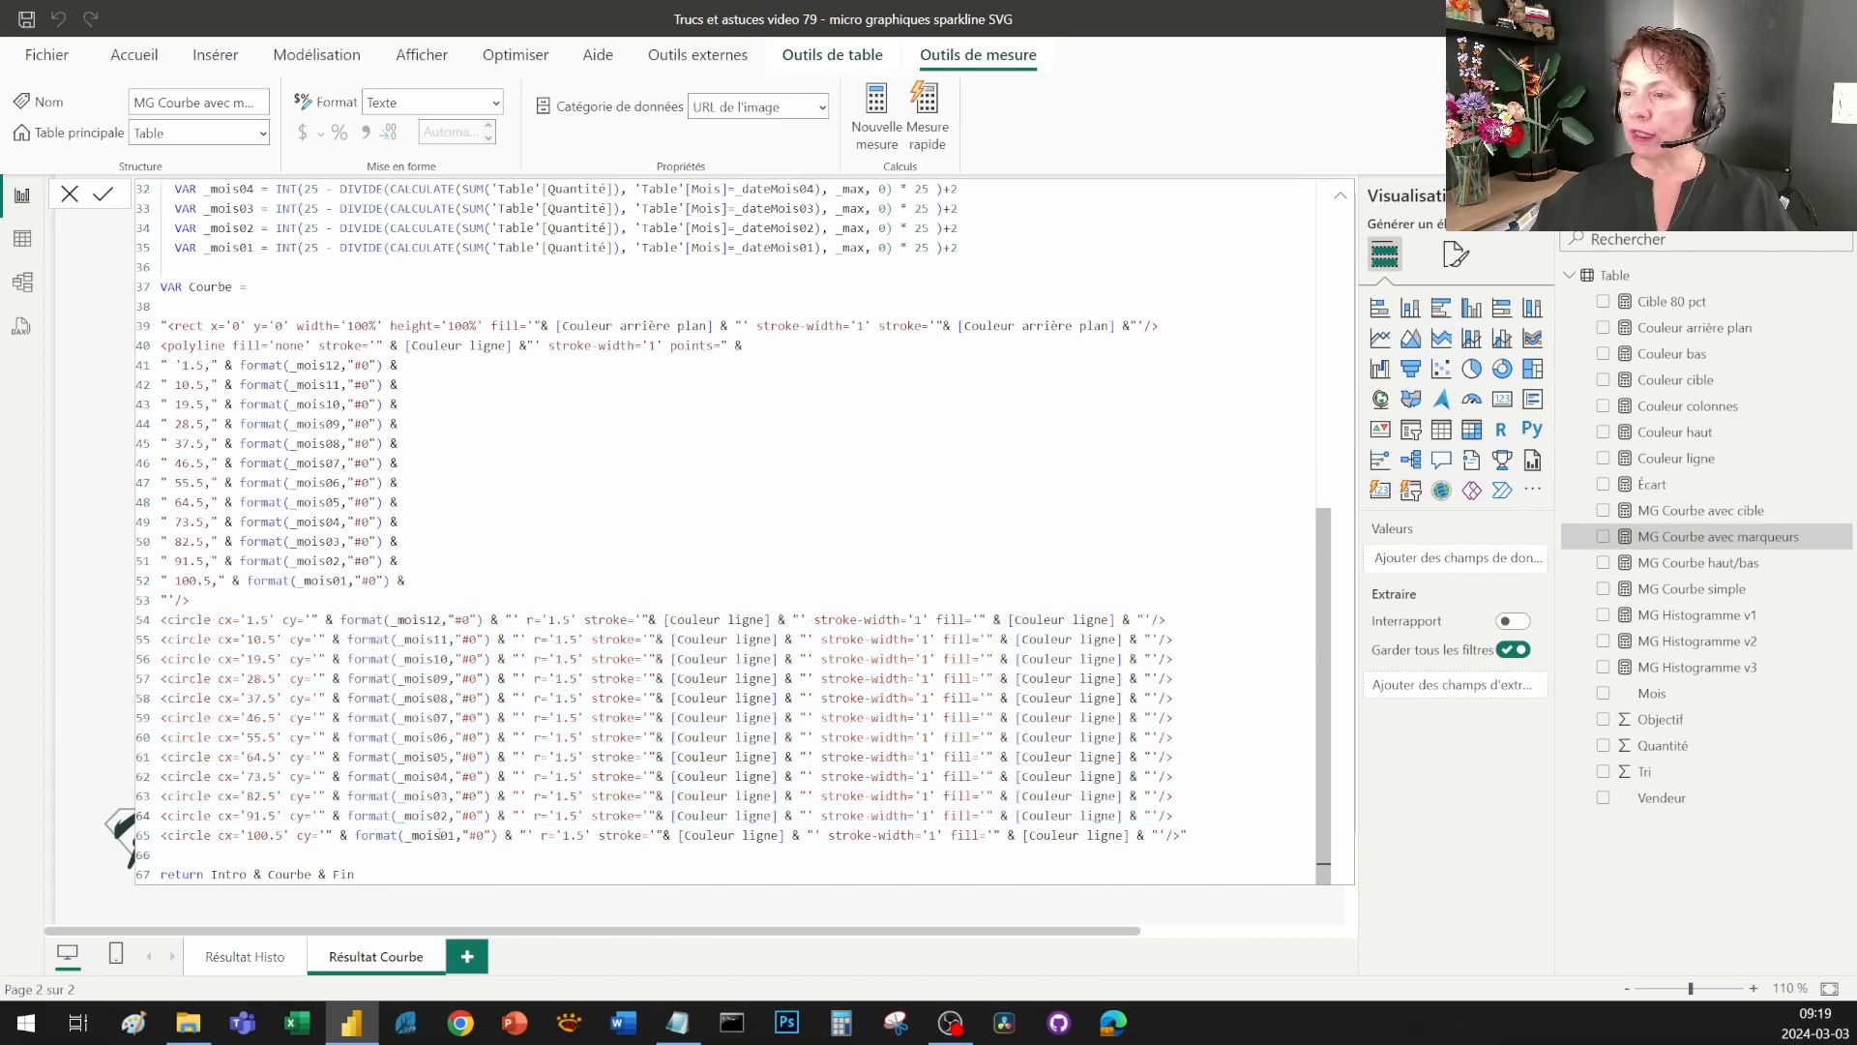
drag(542, 619, 578, 620)
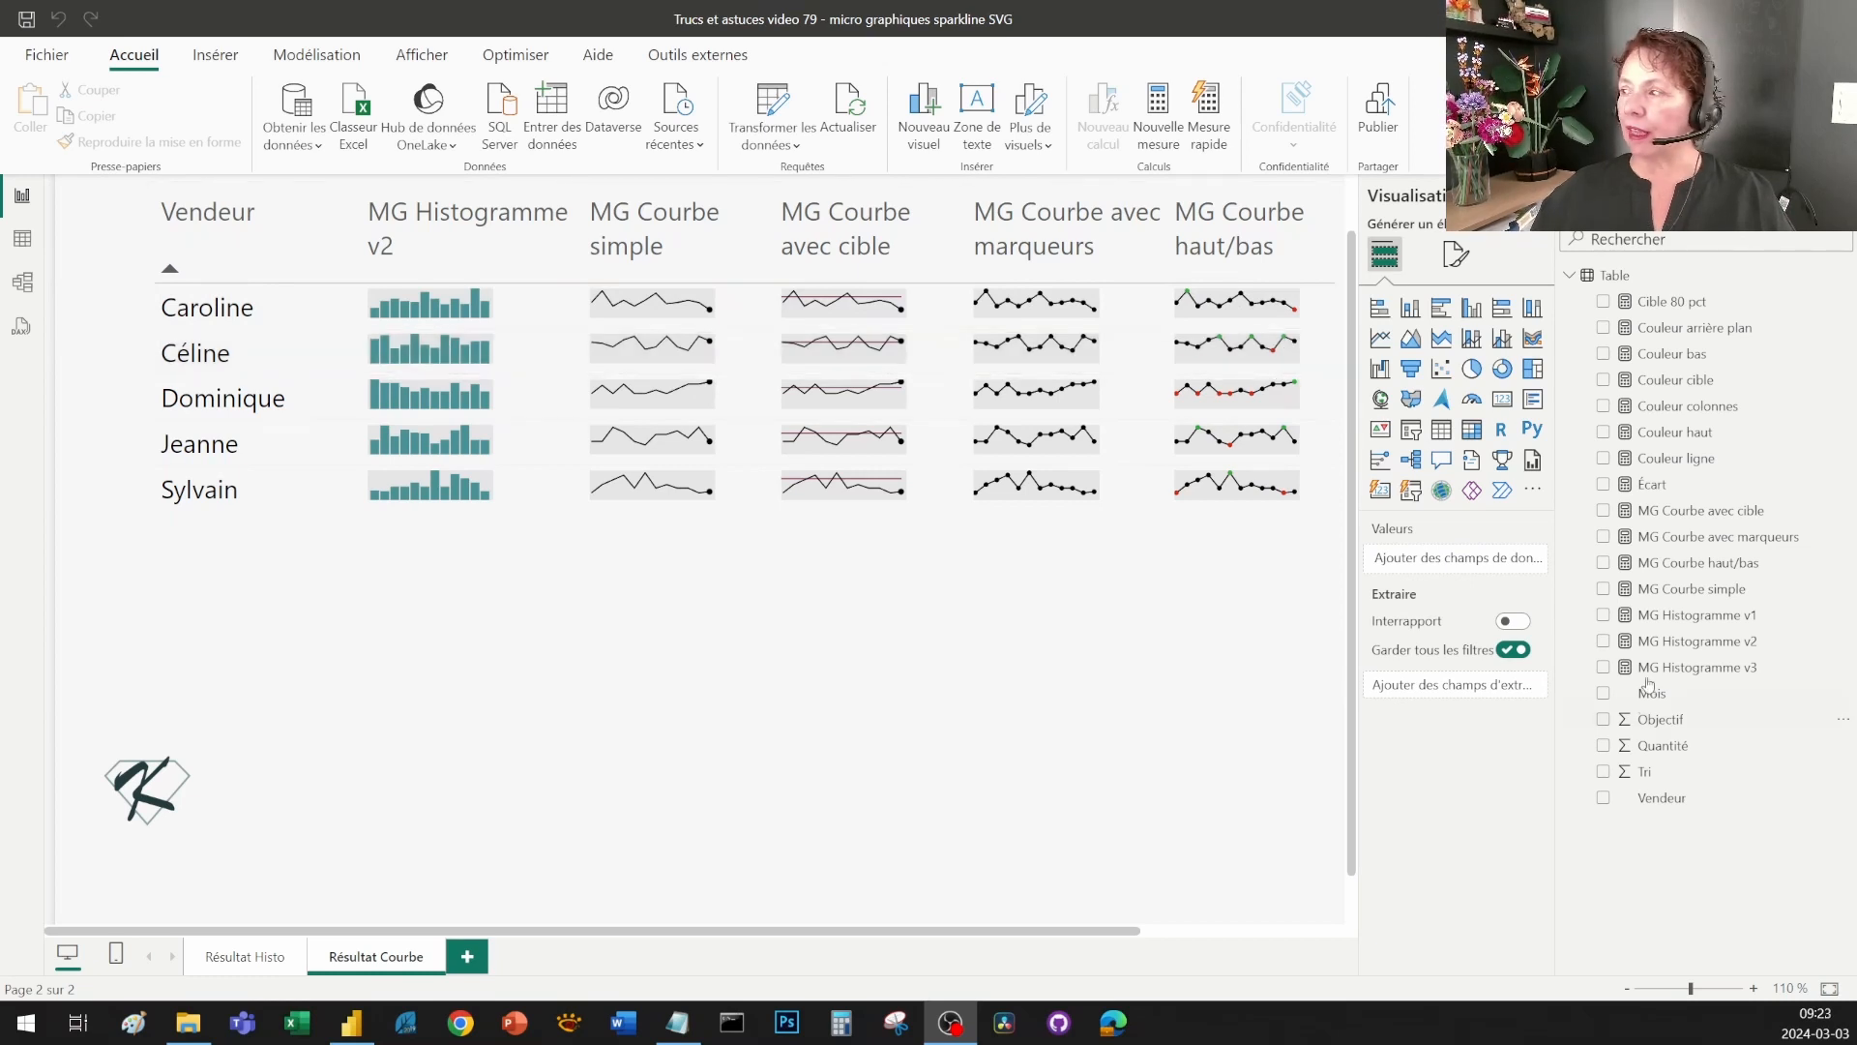
- Open the MG Courbe haut/bas measure and examine its _max and _min variables
click(1731, 564)
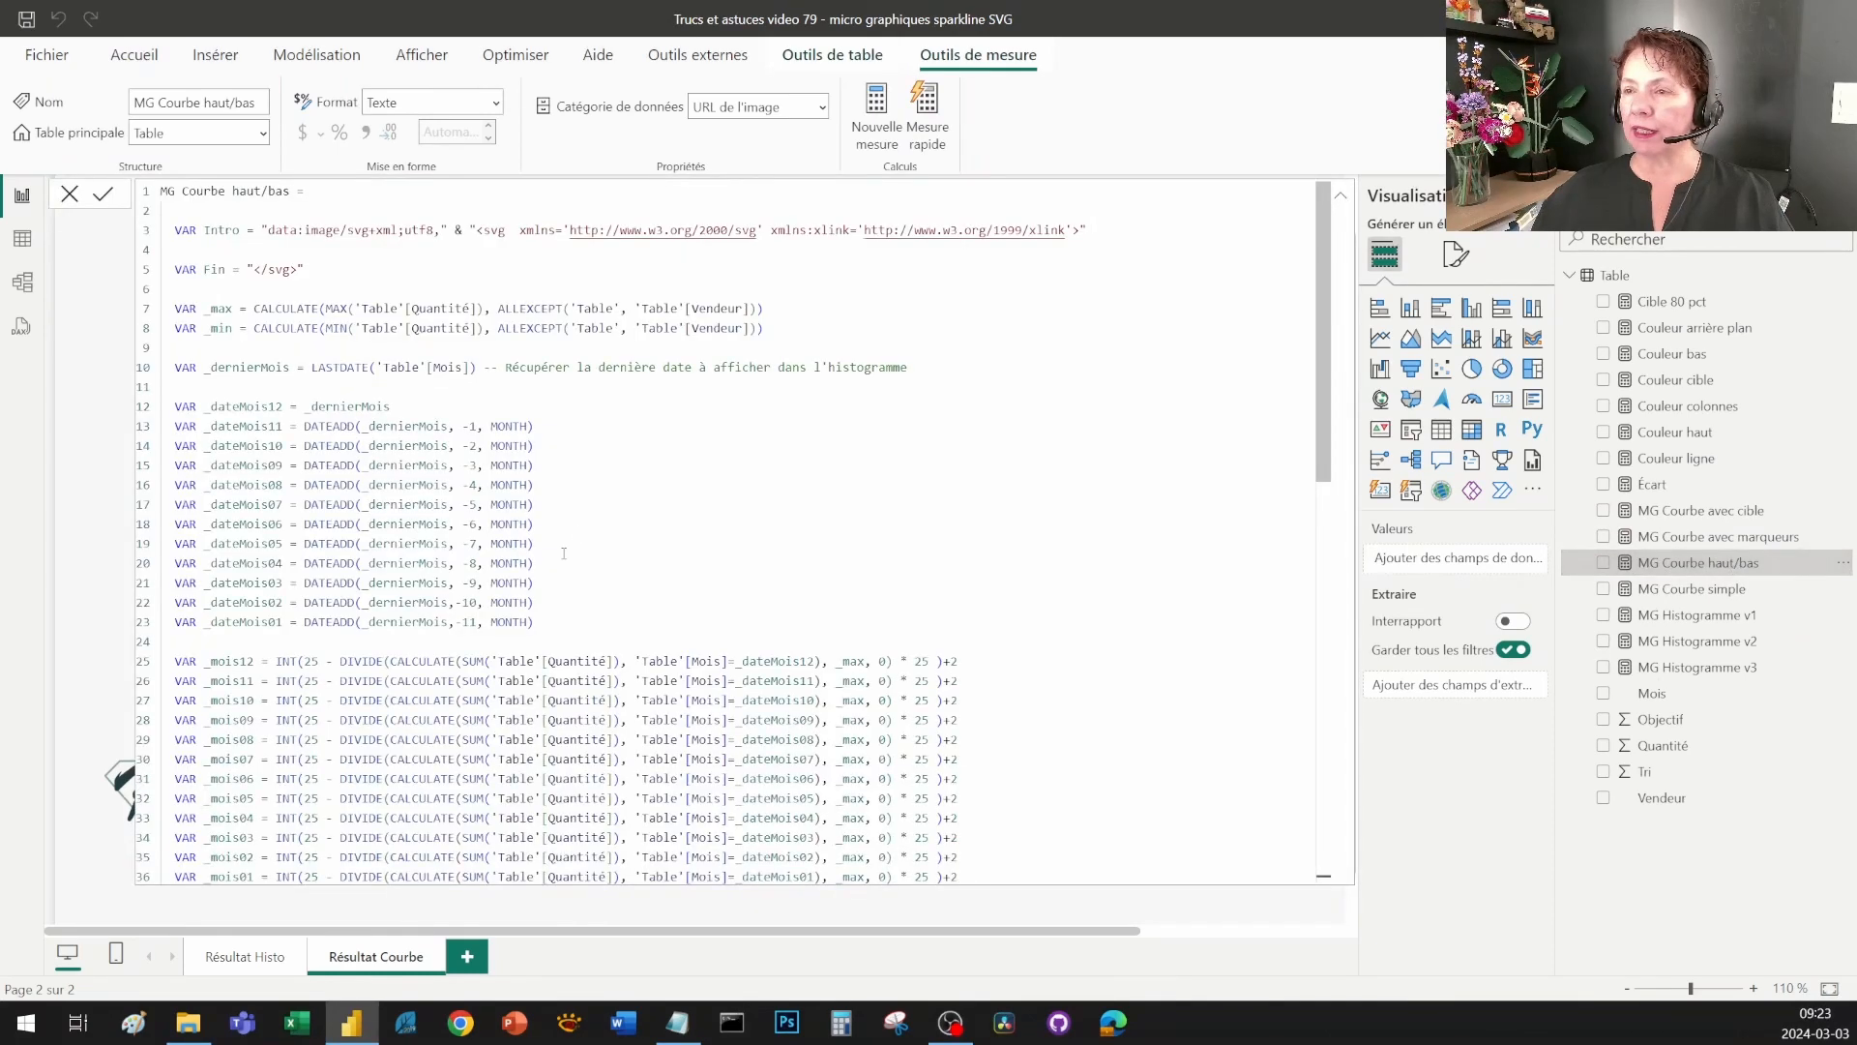
drag(785, 331, 150, 316)
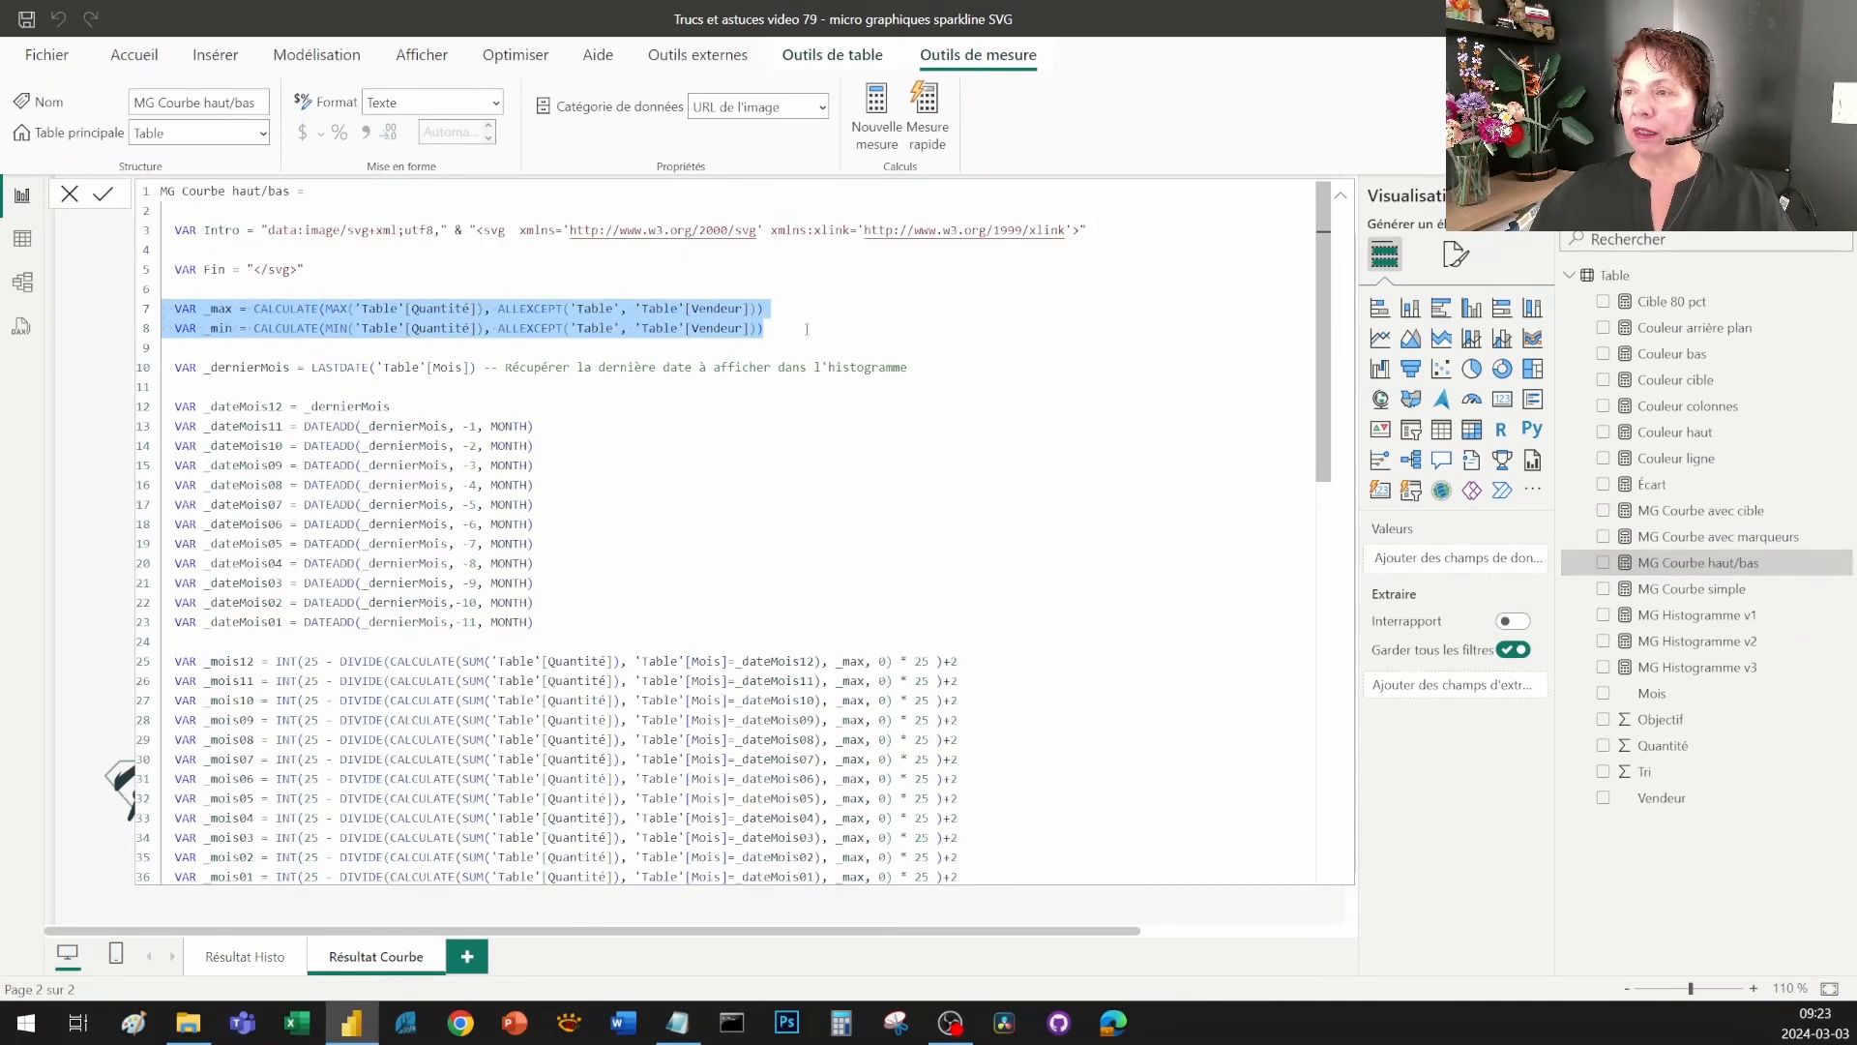
drag(764, 330, 167, 333)
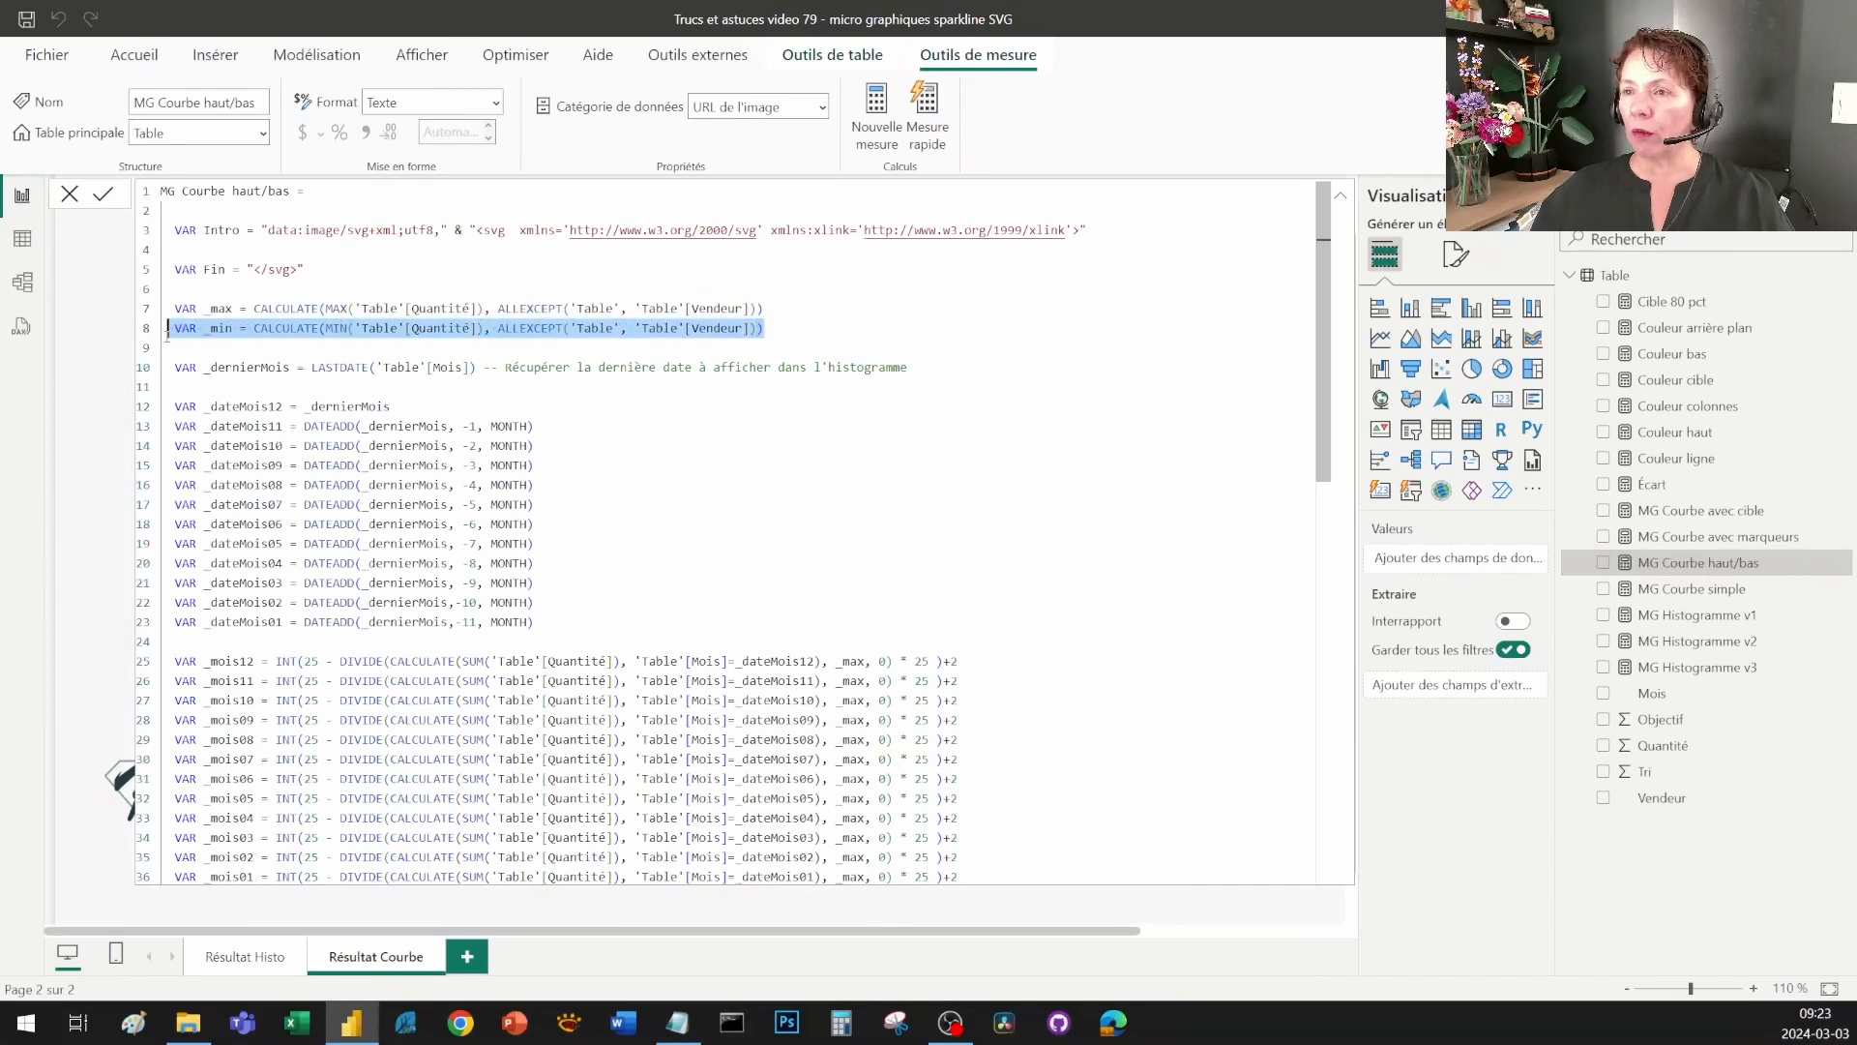
- Examine the _maxC and _minC variables that convert the highest and lowest quantities into curve heights
click(1019, 661)
scroll(1019, 665, down, 4)
scroll(1018, 665, down, 3)
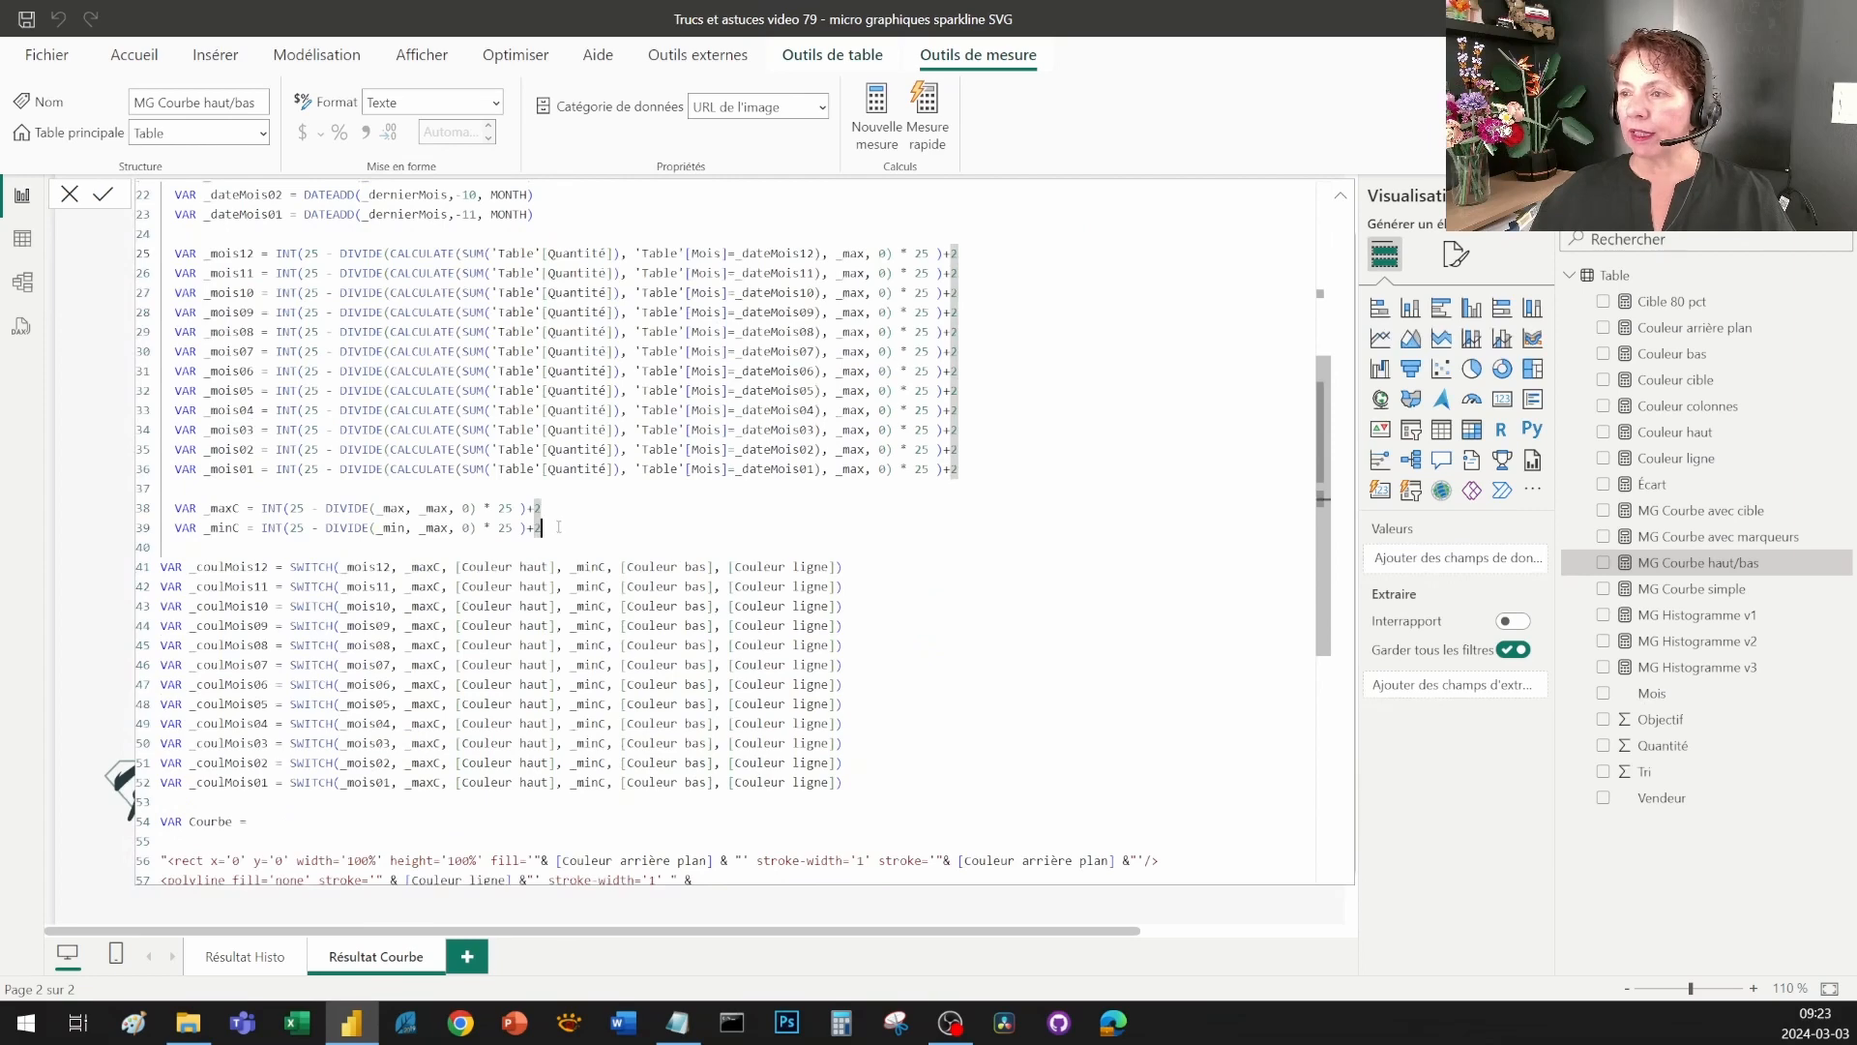
drag(544, 528, 113, 512)
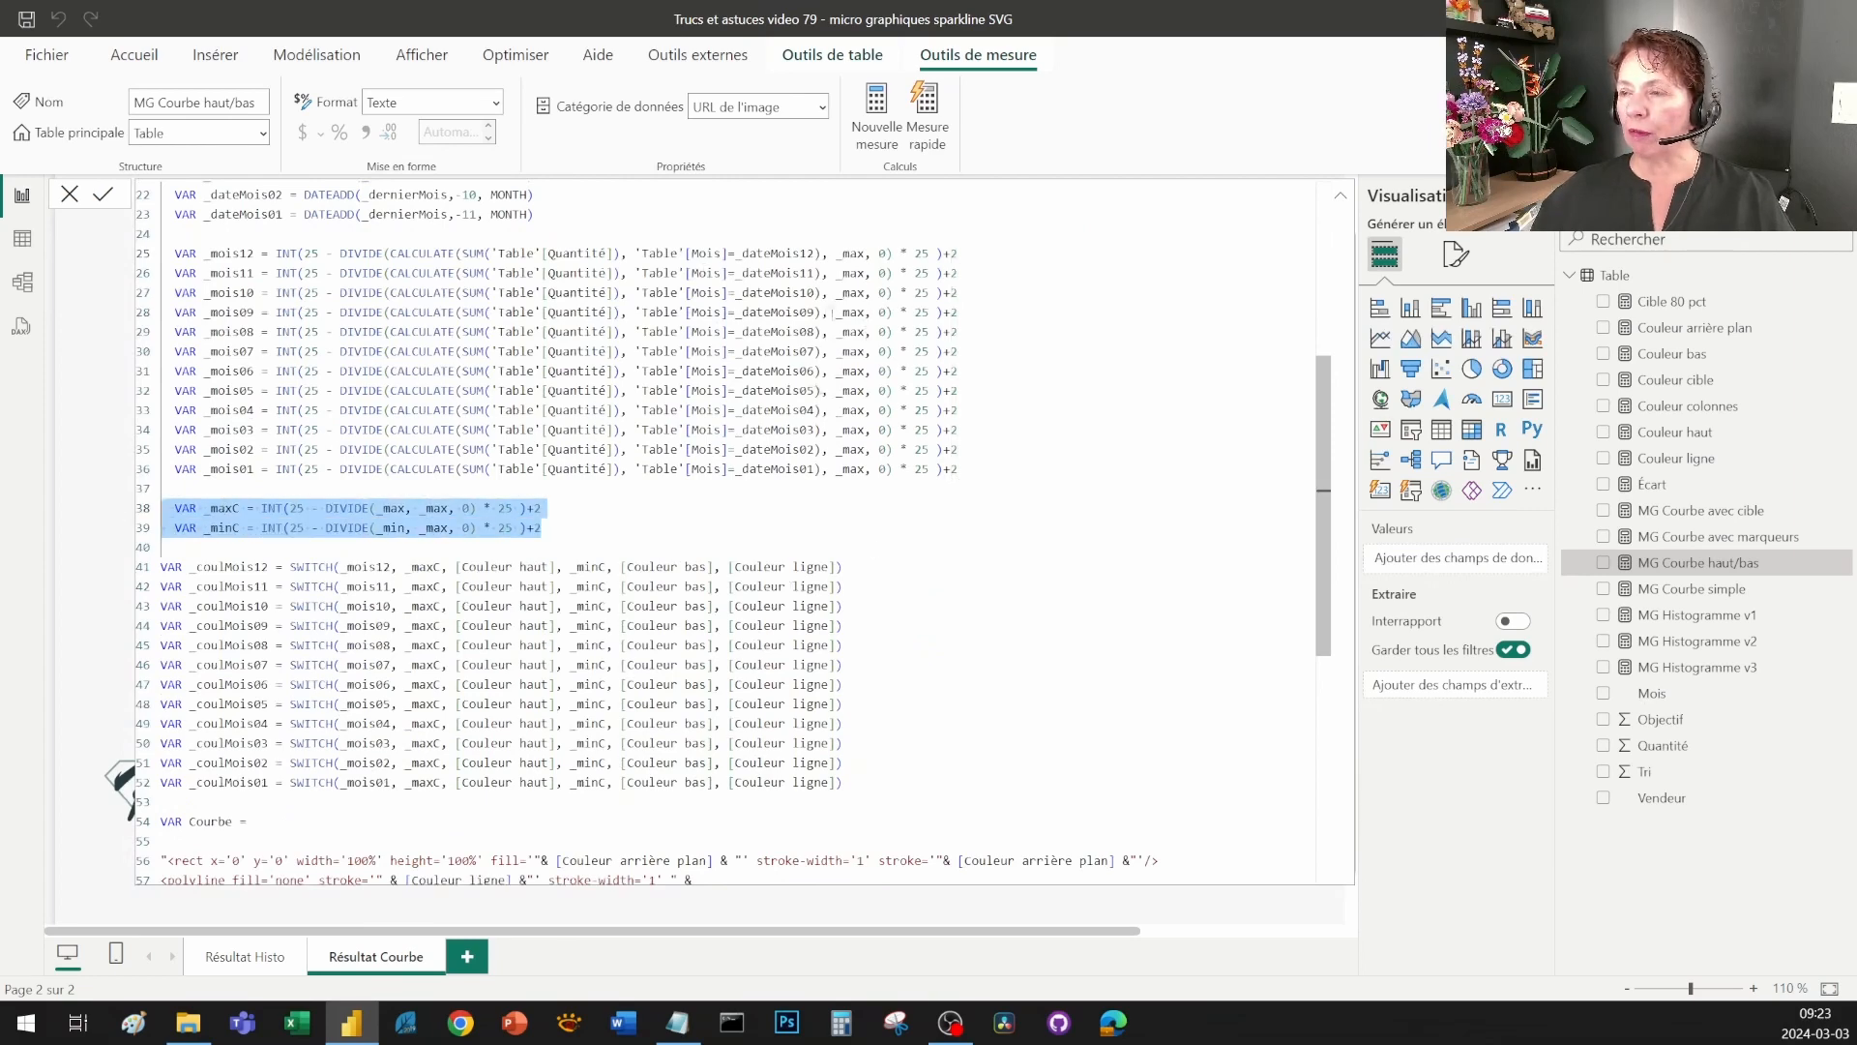
click(903, 686)
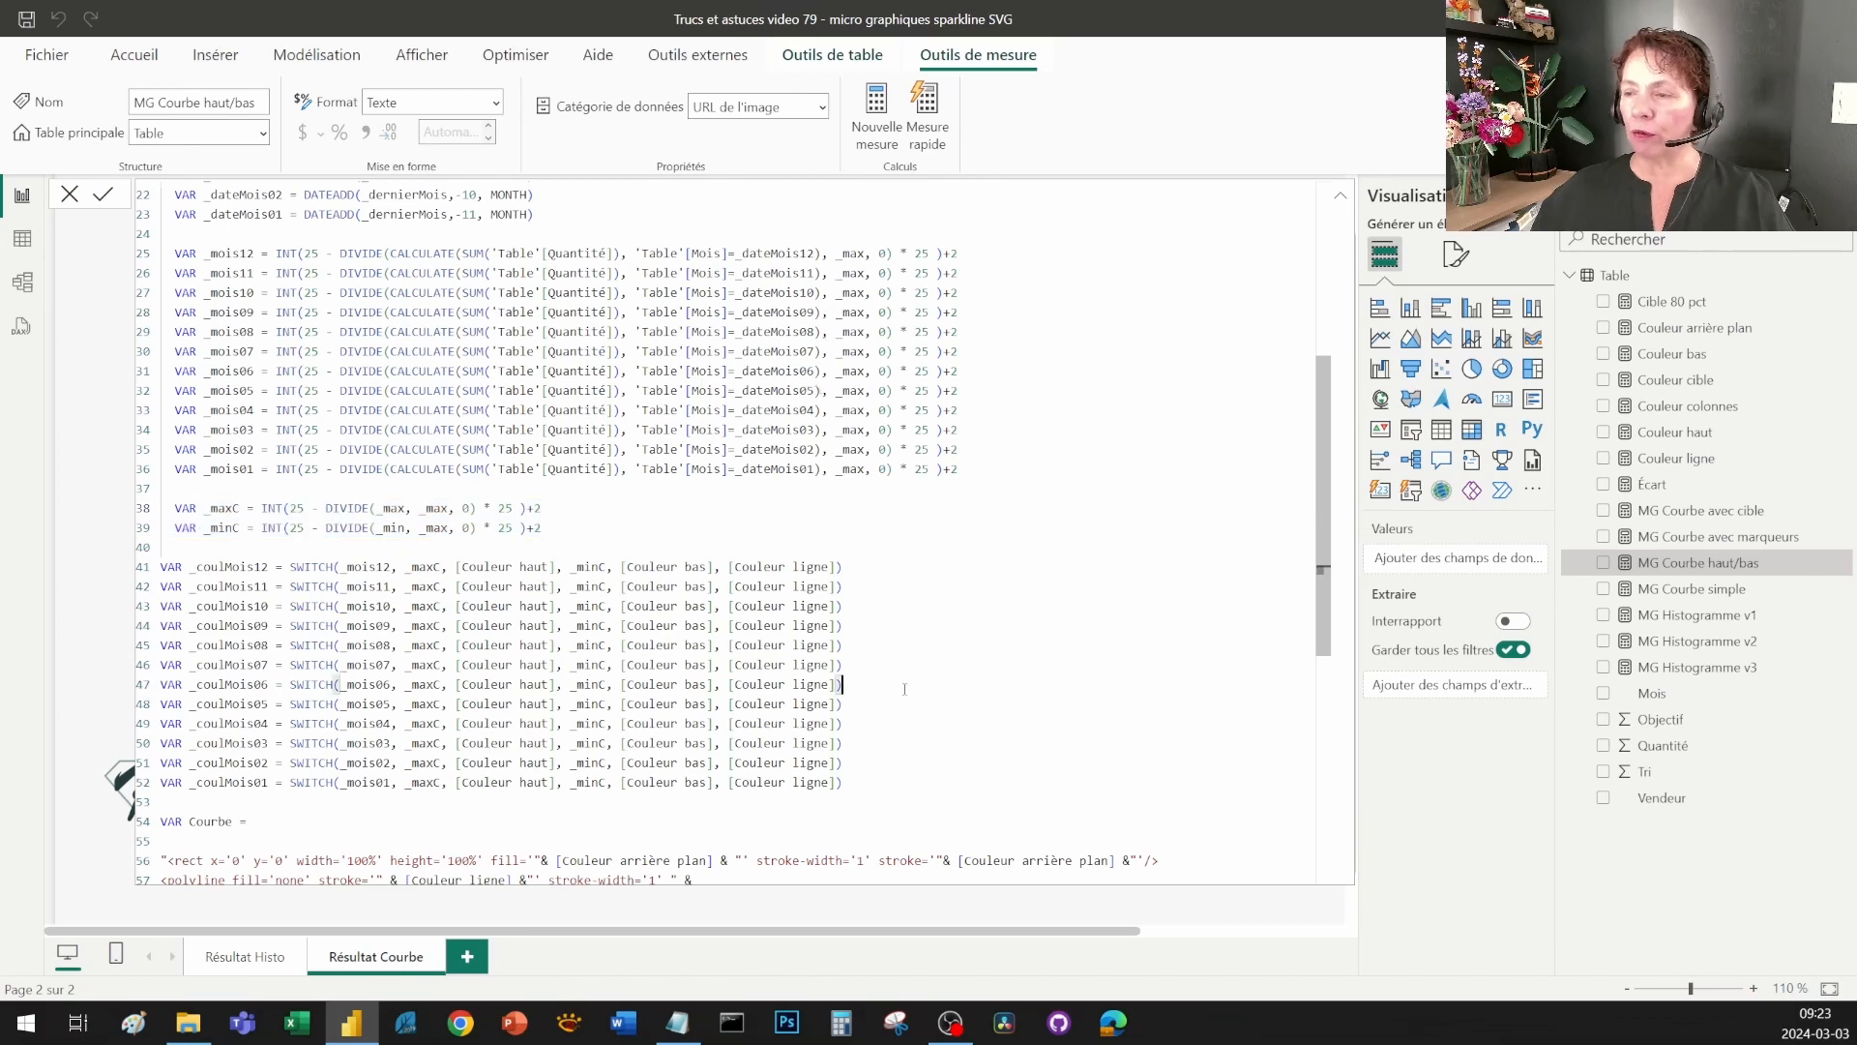
- Examine the SWITCH formulas of _coulMois12 to _coulMois01 that choose each point's colour from _maxC and _minC
scroll(905, 689, down, 2)
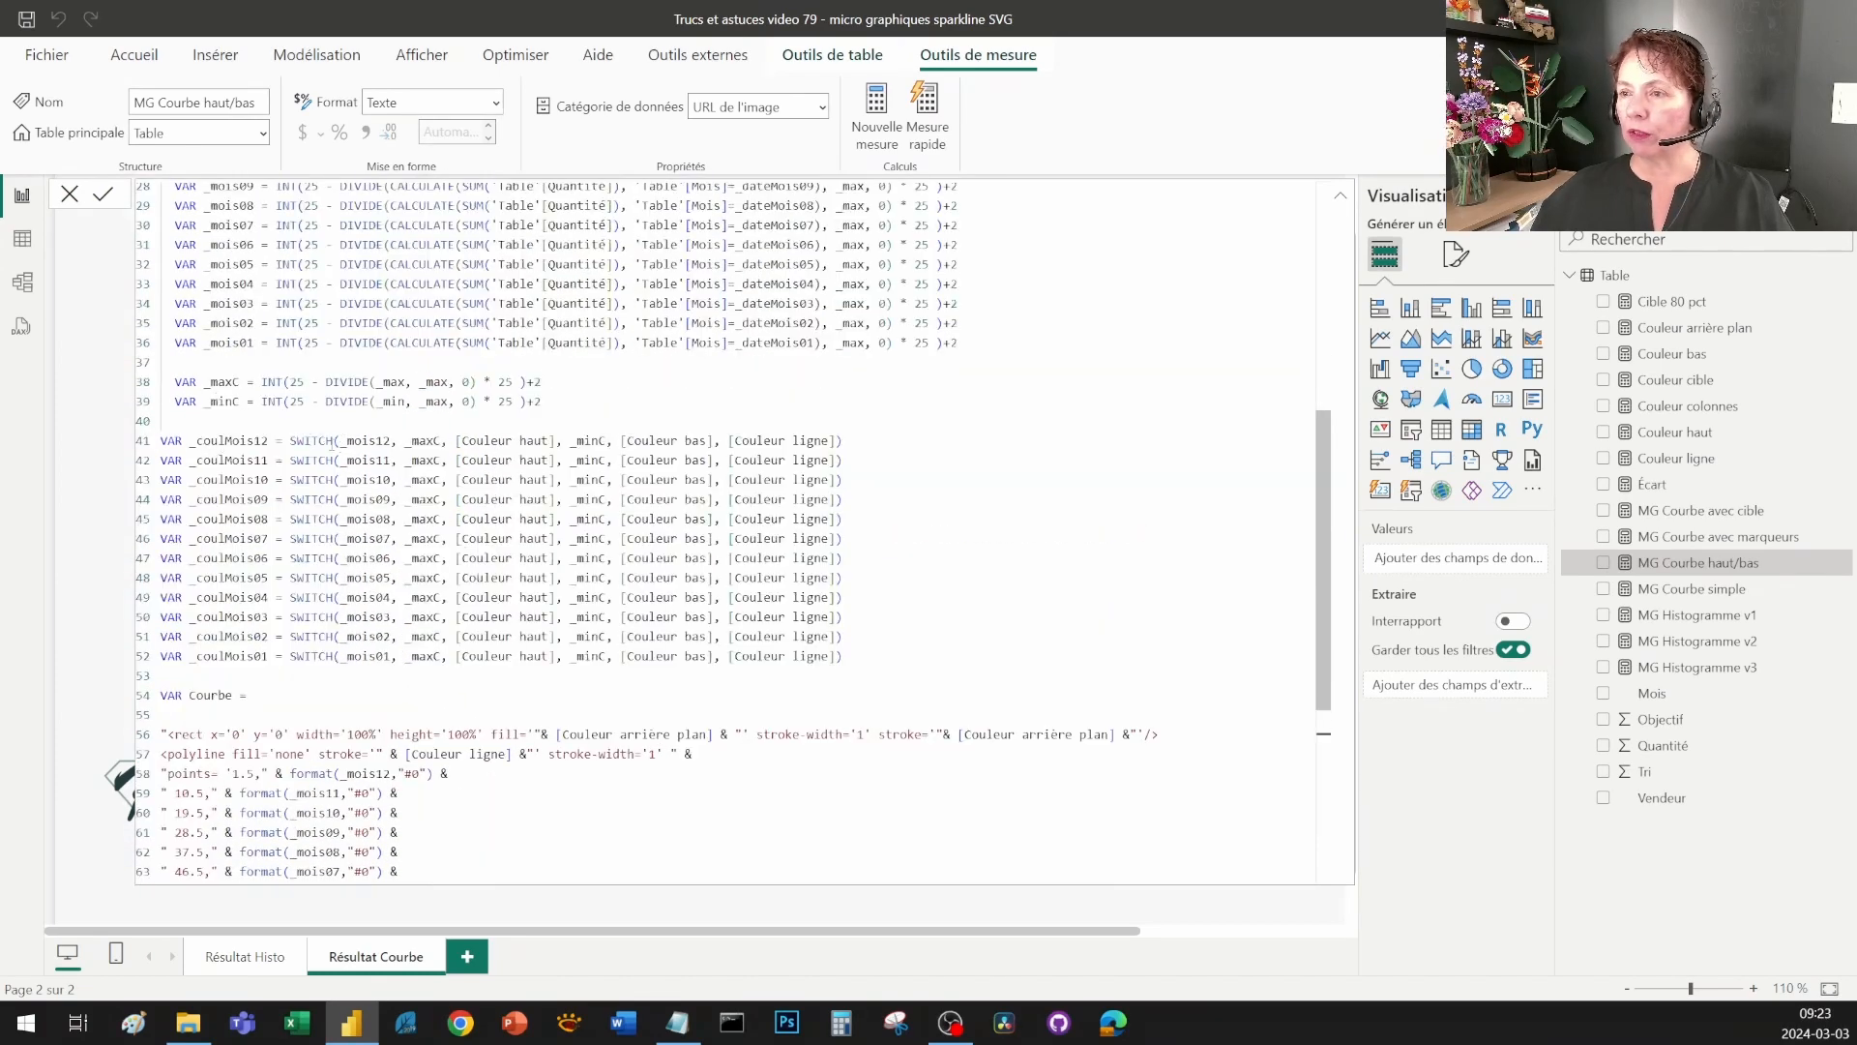
drag(289, 439, 448, 440)
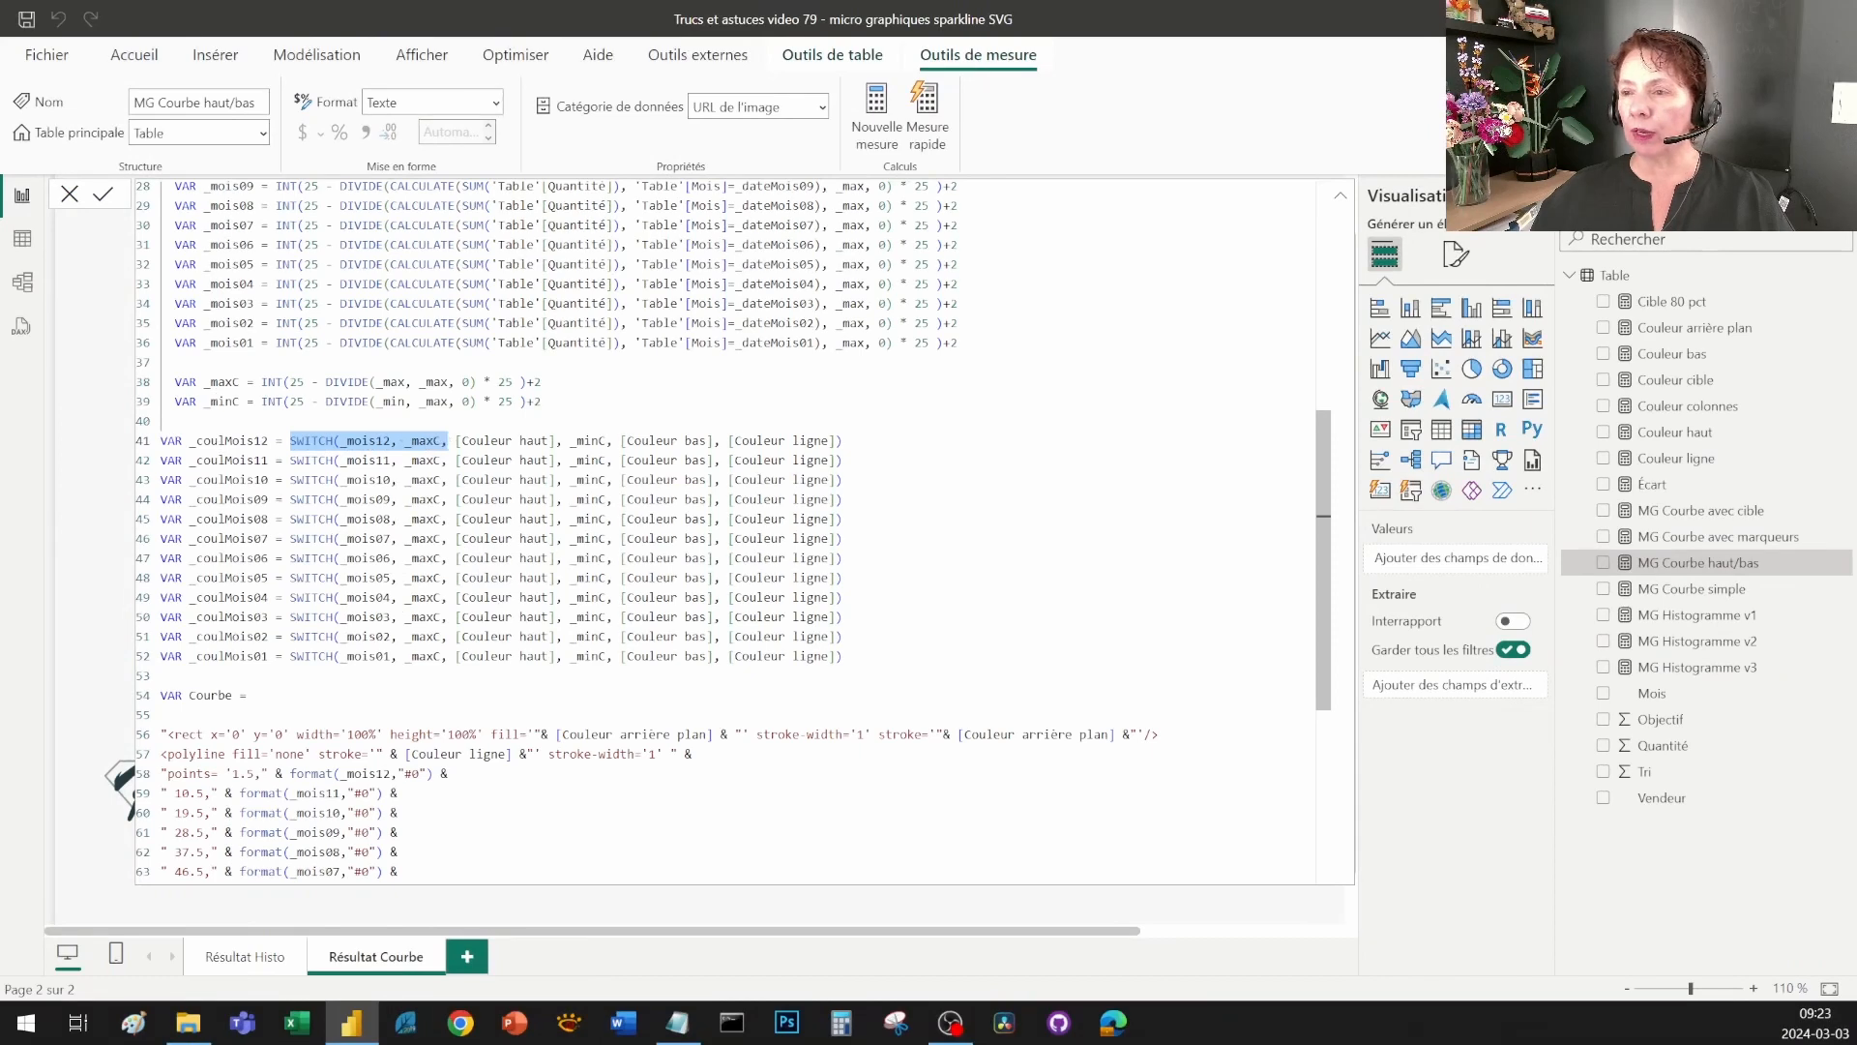
click(368, 440)
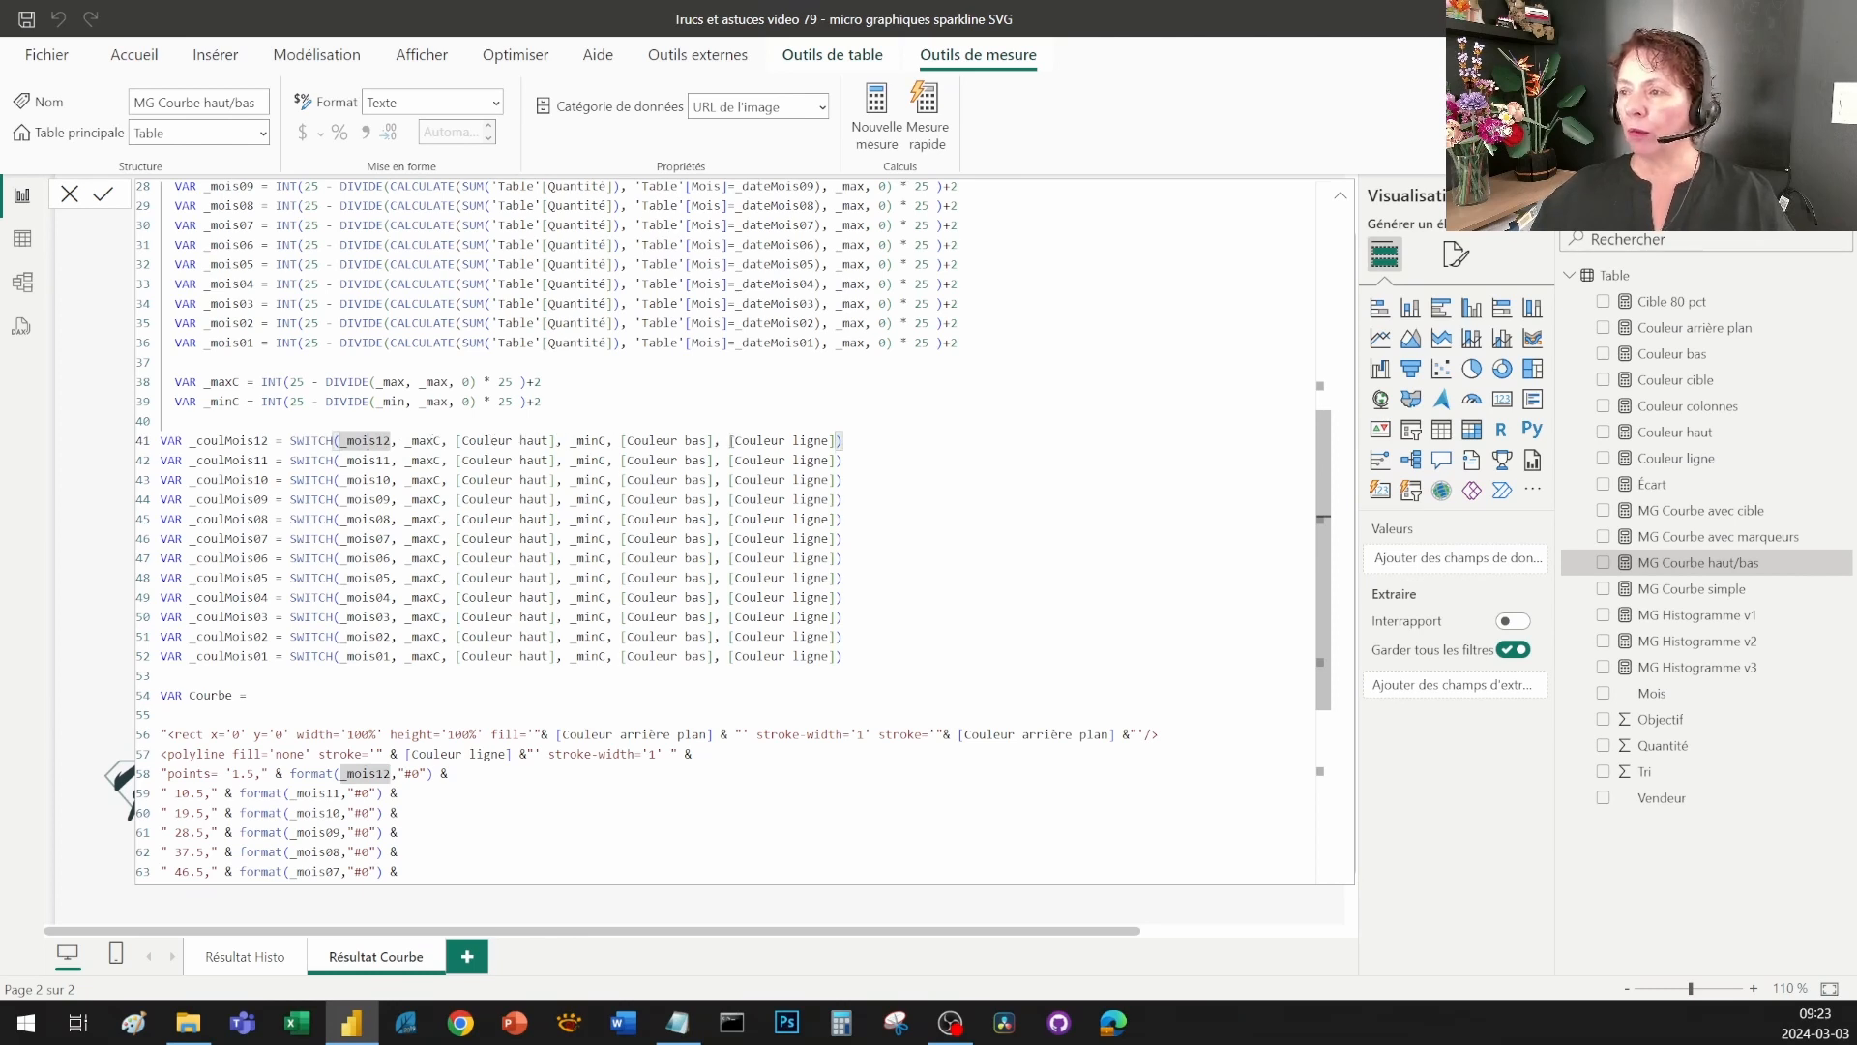
click(856, 657)
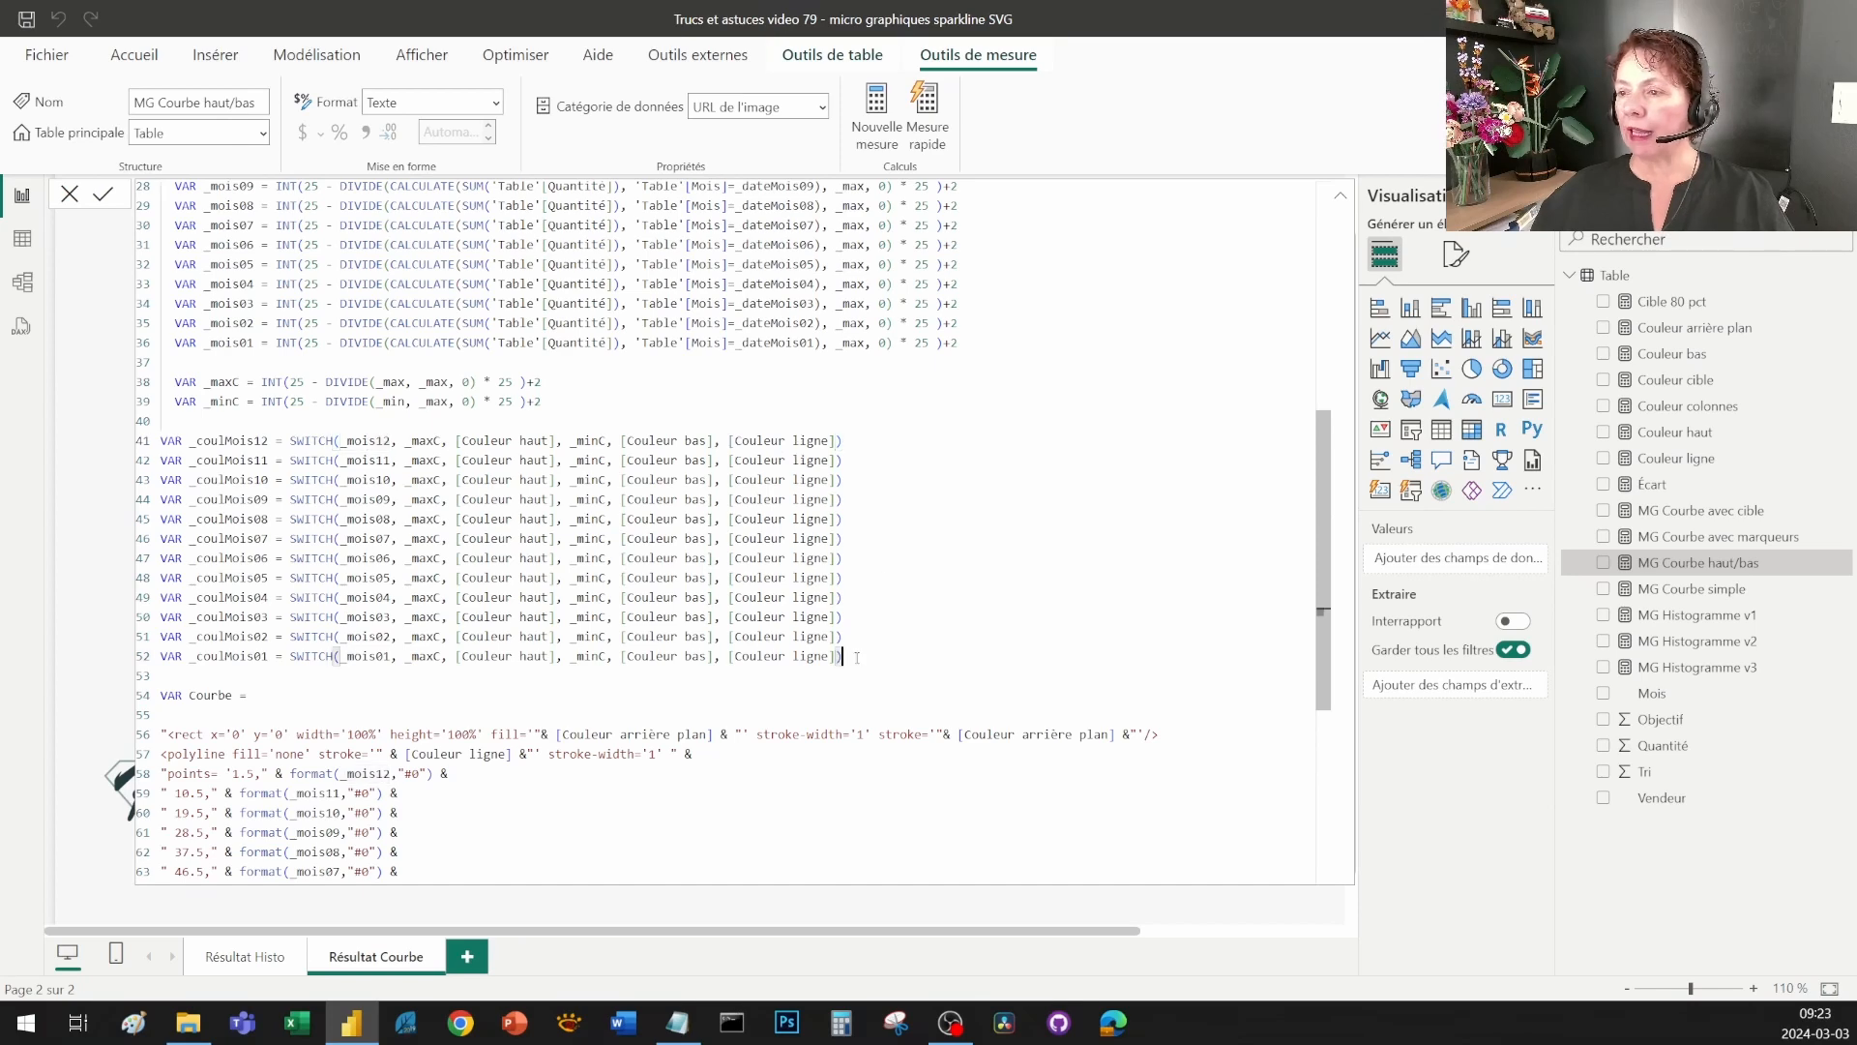
- Examine the twelve circle elements in the haut/bas Courbe variable and the _coulMois12 stroke colour of the first one
scroll(859, 659, down, 2)
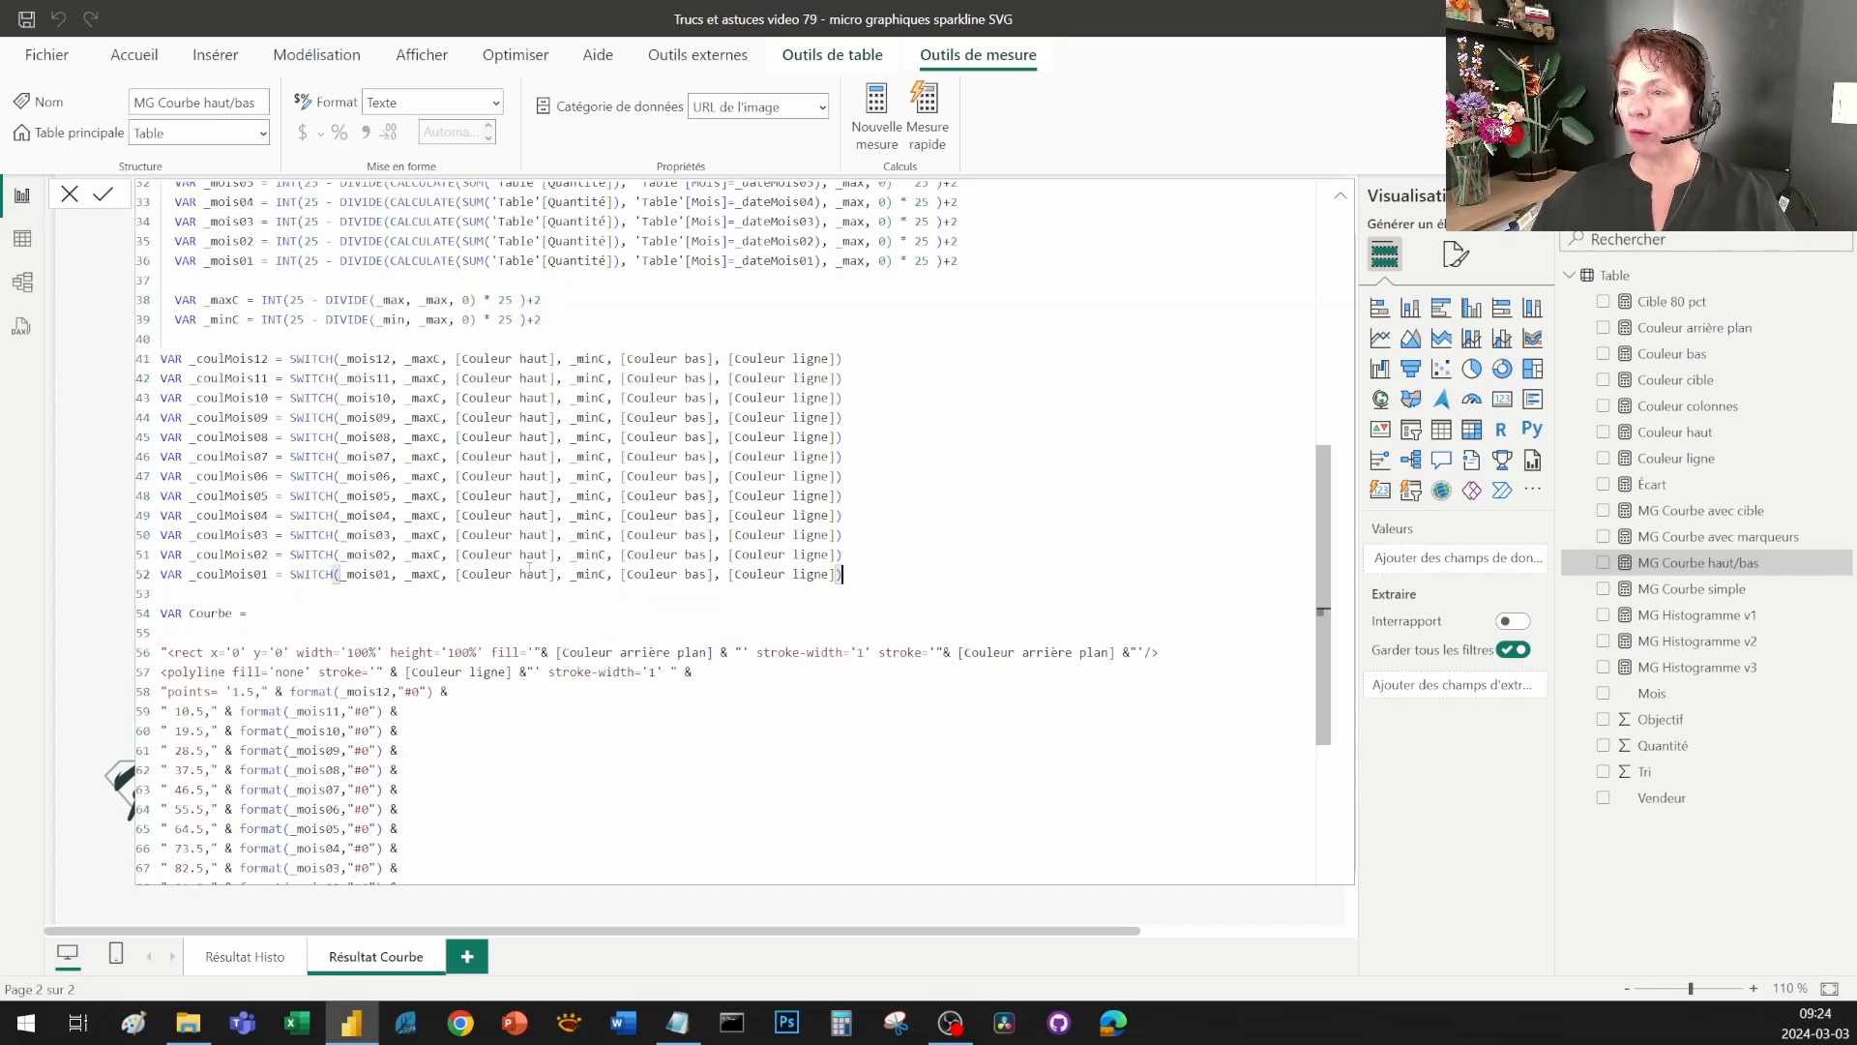
scroll(530, 568, down, 6)
drag(167, 620, 1185, 833)
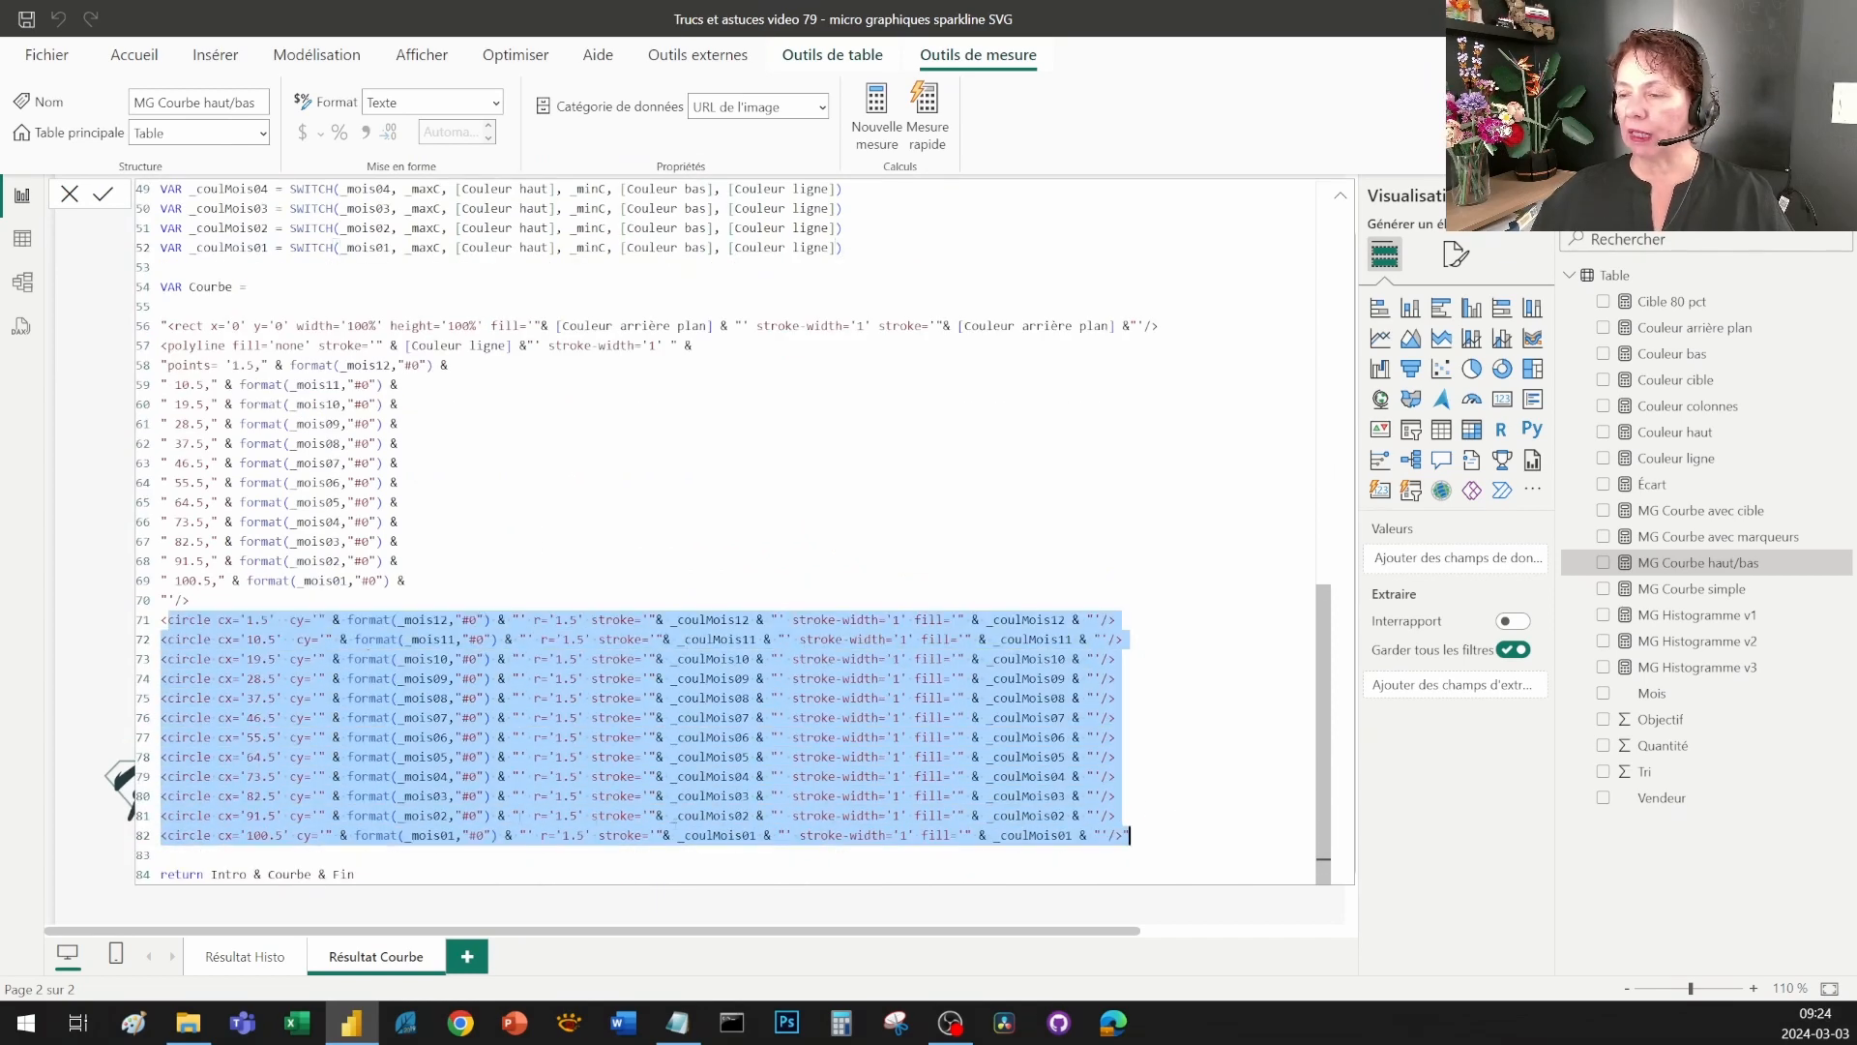
click(482, 849)
drag(666, 619, 771, 619)
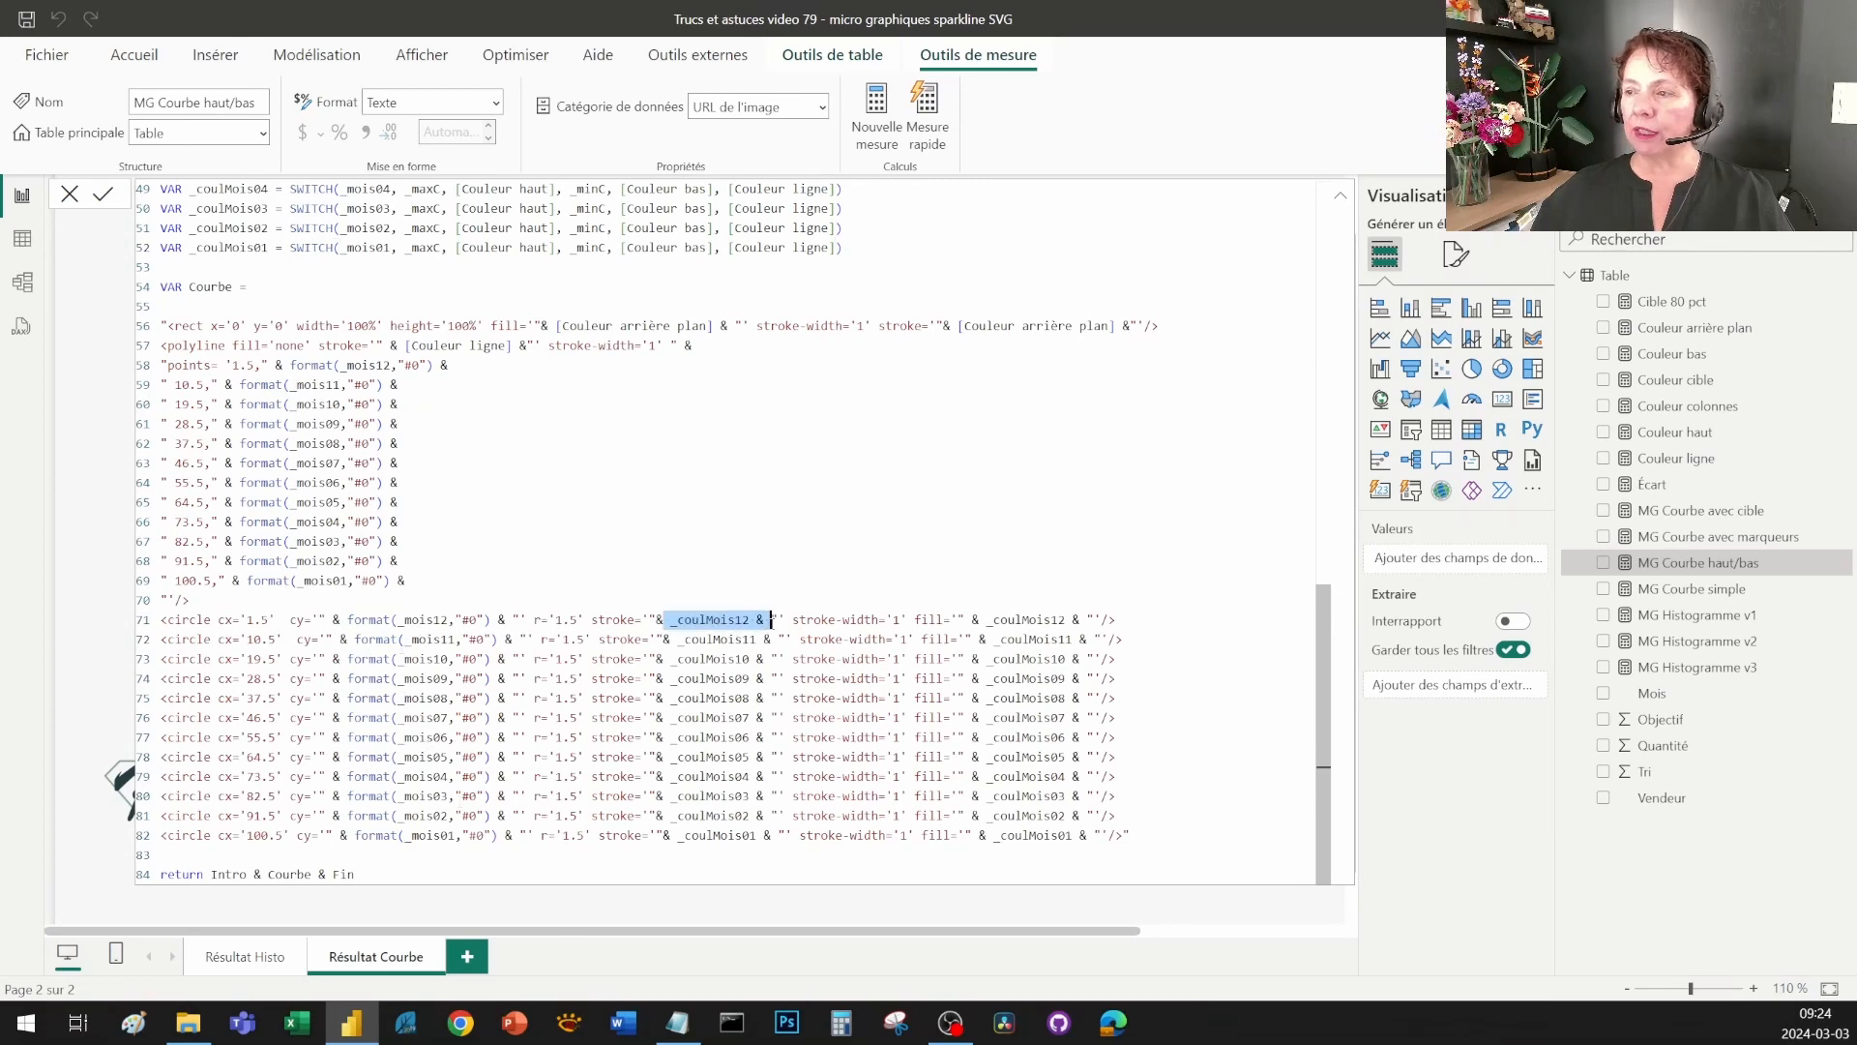